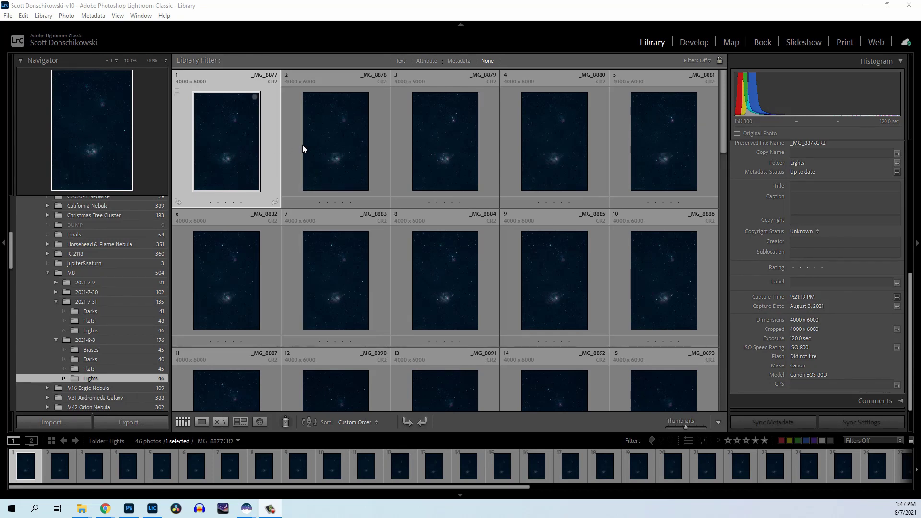
# View the light frames full size from _MG_8877 to _MG_8879 and inspect the streak across _MG_8879 up close.
pyautogui.doubleClick(225, 149)
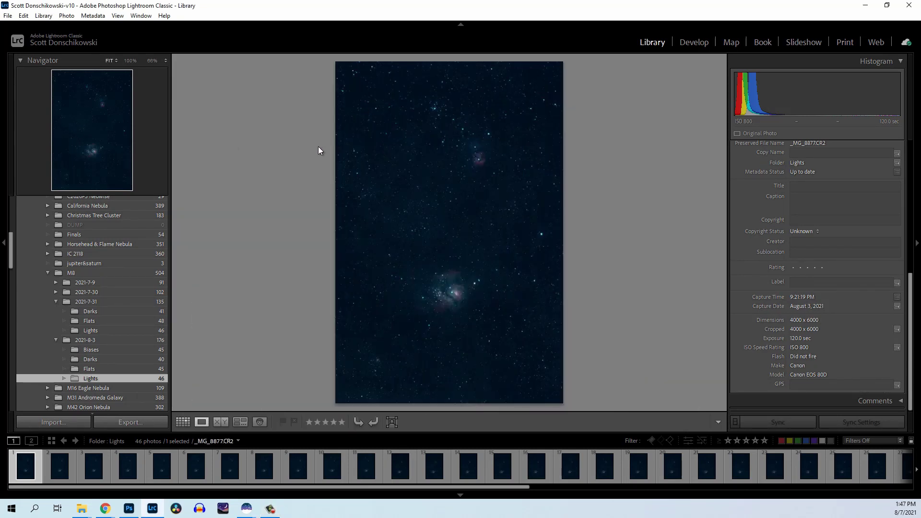
pyautogui.press('Right')
pyautogui.press('Right')
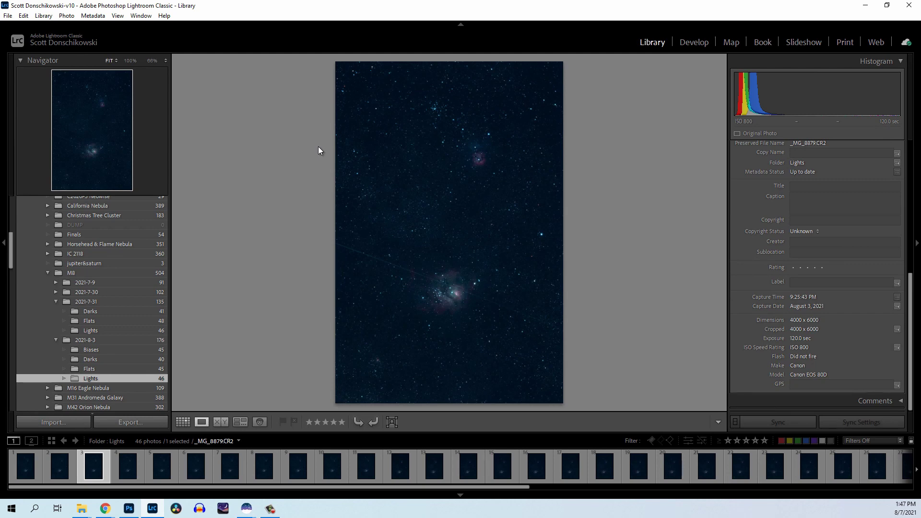
pyautogui.click(392, 259)
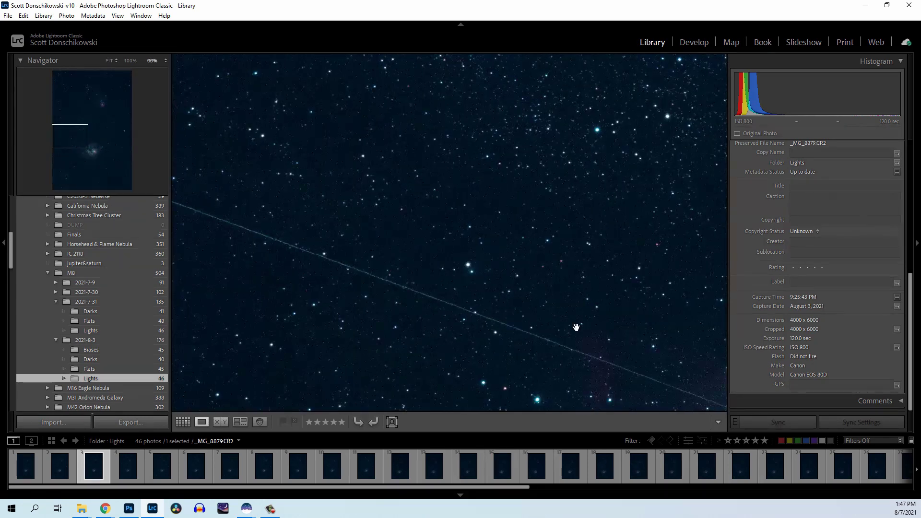
pyautogui.click(419, 266)
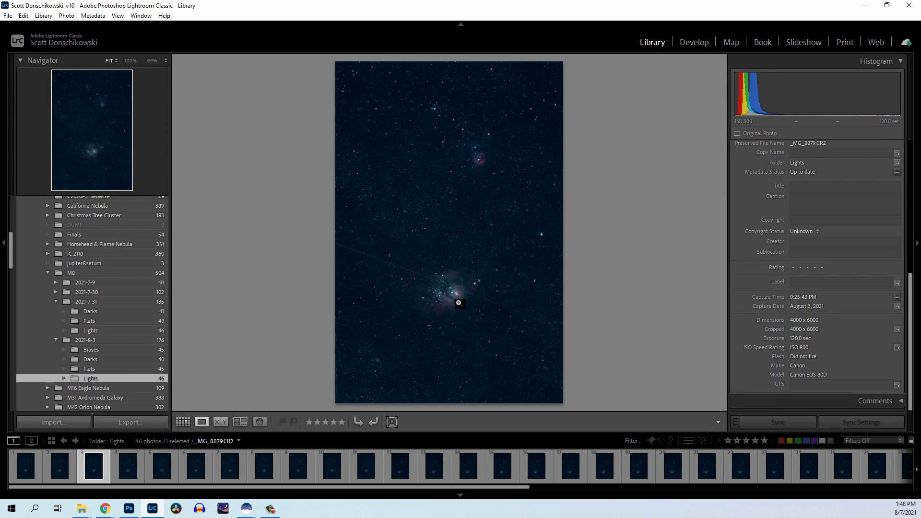
# Page through the remaining light frames of the 2021-8-3 session up to _MG_8924, checking each image.
pyautogui.press('Right')
pyautogui.press('Right')
pyautogui.press('Right')
pyautogui.press('Right')
pyautogui.press('Right')
pyautogui.press('Right')
pyautogui.press('Right')
pyautogui.press('Right')
pyautogui.press('Right')
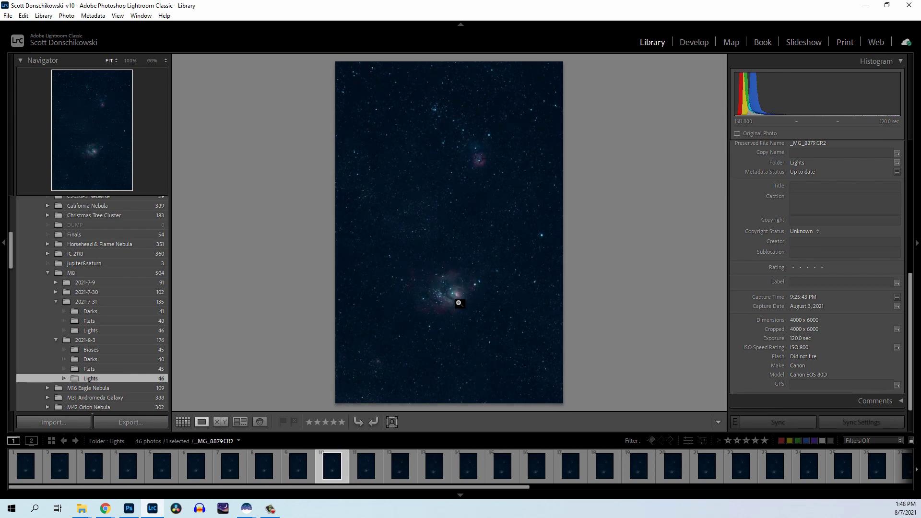
pyautogui.press('Right')
pyautogui.press('Right')
pyautogui.press('Right')
pyautogui.press('Right')
pyautogui.press('Right')
pyautogui.press('Right')
pyautogui.press('Right')
pyautogui.press('Right')
pyautogui.press('Right')
pyautogui.press('Right')
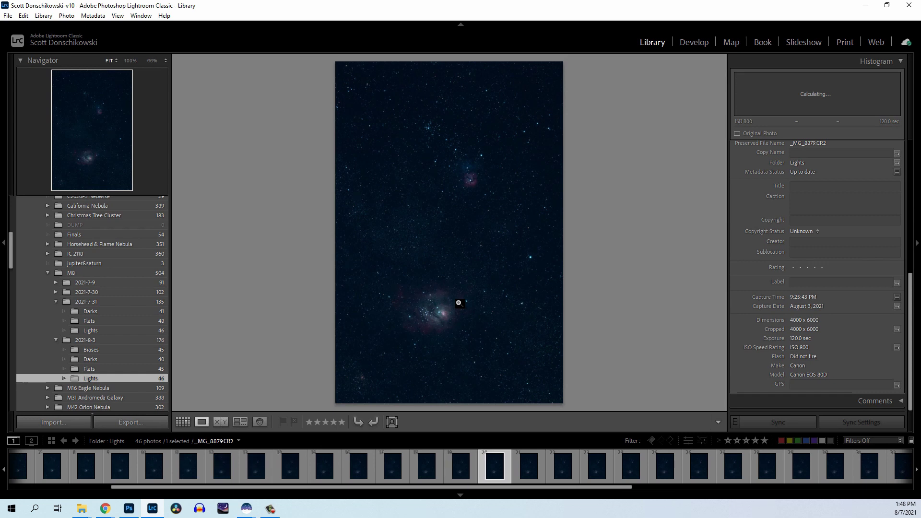
pyautogui.press('Right')
pyautogui.press('Right')
pyautogui.press('Right')
pyautogui.press('Right')
pyautogui.press('Right')
pyautogui.press('Right')
pyautogui.press('Right')
pyautogui.press('Right')
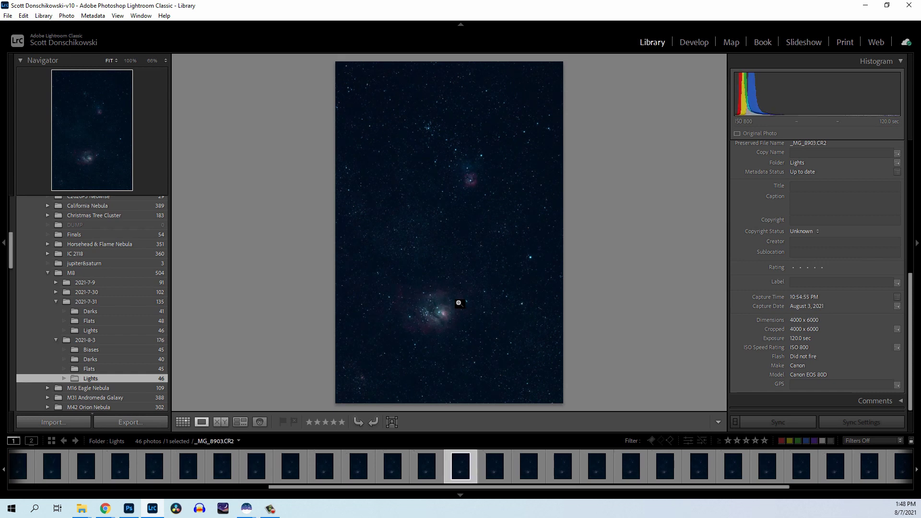
pyautogui.press('Right')
pyautogui.press('Right')
pyautogui.press('Right')
pyautogui.press('Right')
pyautogui.press('Right')
pyautogui.press('Right')
pyautogui.press('Right')
pyautogui.press('Right')
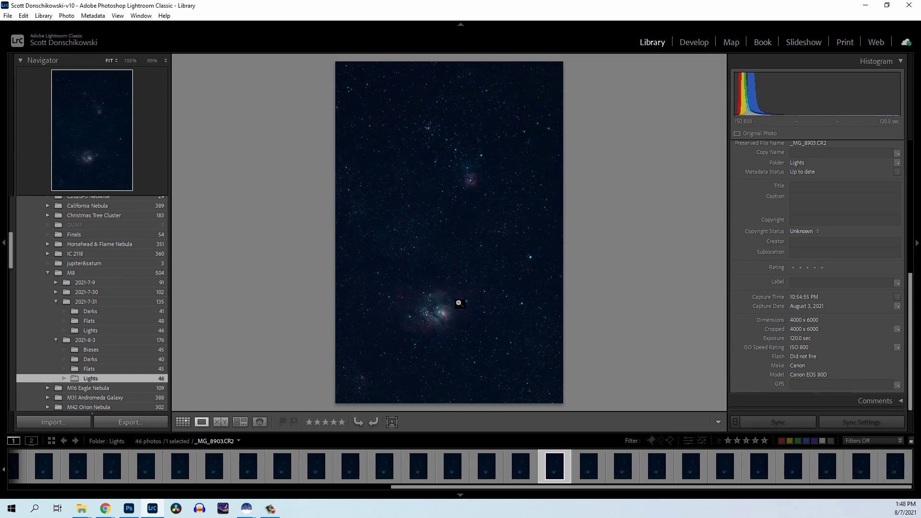
pyautogui.press('Right')
pyautogui.press('Right')
pyautogui.press('Right')
pyautogui.press('Right')
pyautogui.press('Right')
pyautogui.press('Right')
pyautogui.press('Right')
pyautogui.press('Right')
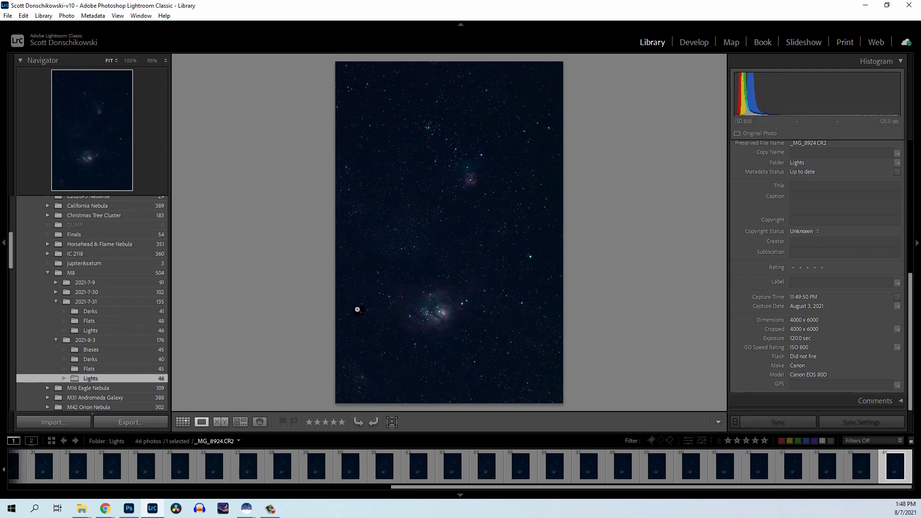
# Review the Darks, Biases, Lights and Flats folders of the 2021-8-3 session, finishing on Flats.
pyautogui.click(102, 369)
pyautogui.click(108, 359)
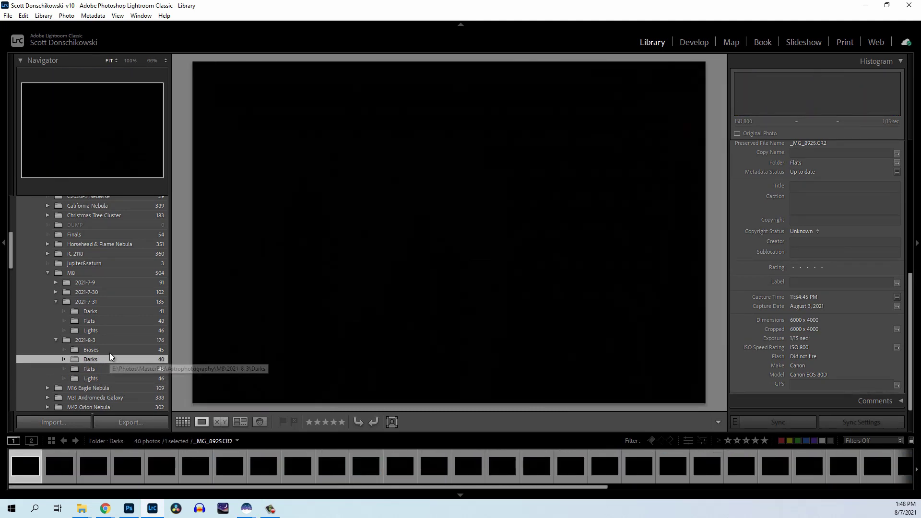
pyautogui.click(111, 351)
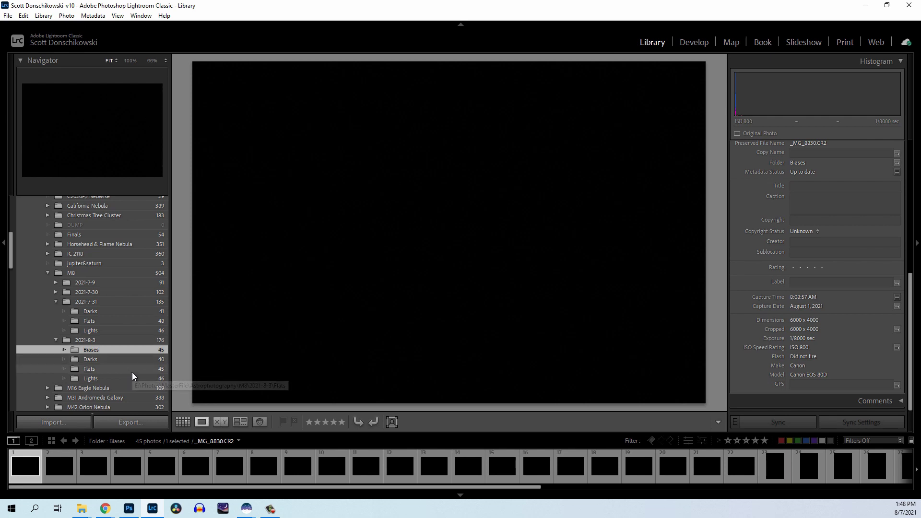
pyautogui.click(134, 378)
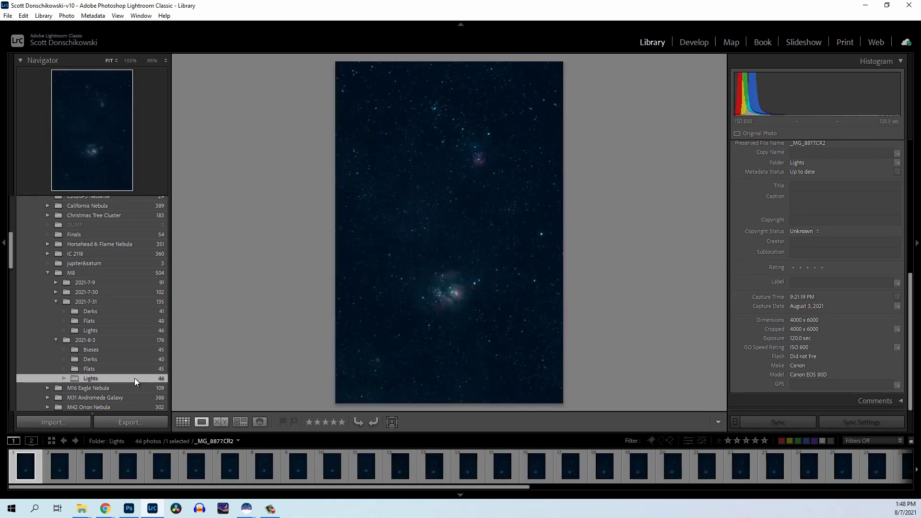
pyautogui.click(139, 361)
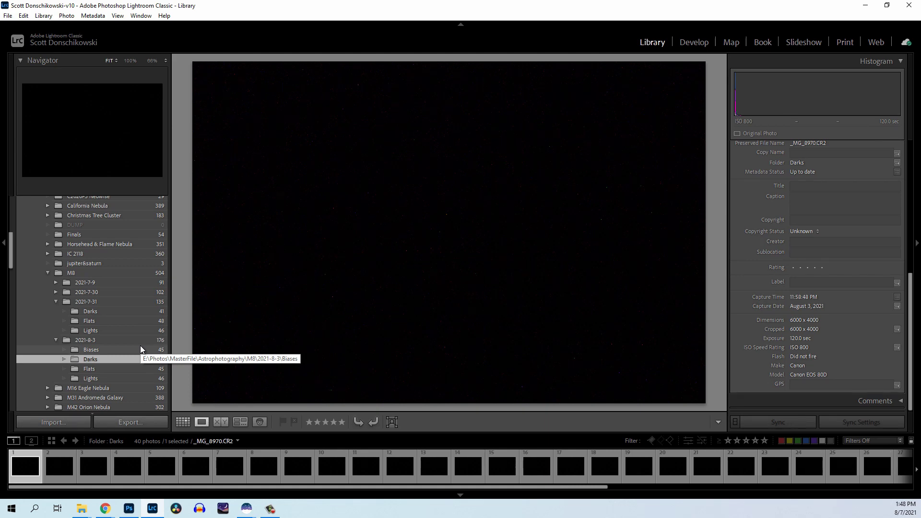
pyautogui.click(109, 369)
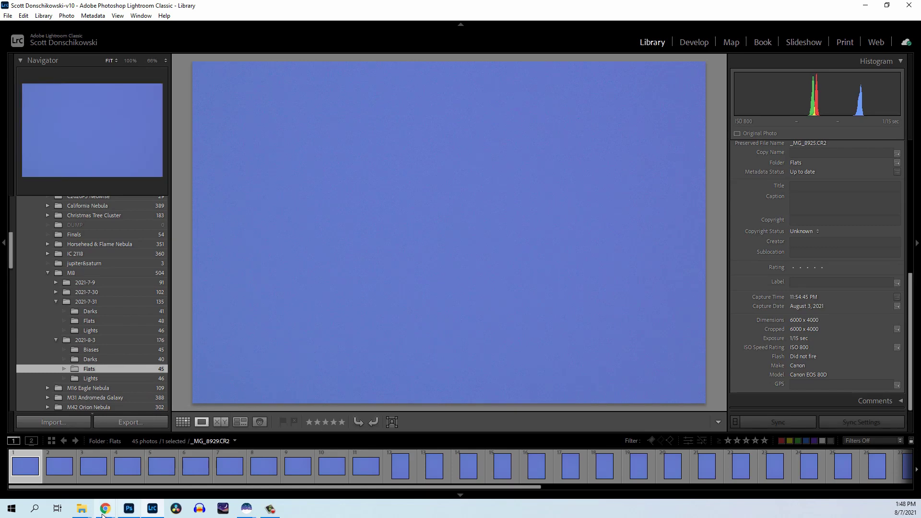
# Switch to Chrome's Amazon page for the AGPtek A4 LED tracing light pad, view it and return to Lightroom Classic.
pyautogui.moveTo(104, 510)
pyautogui.click(159, 467)
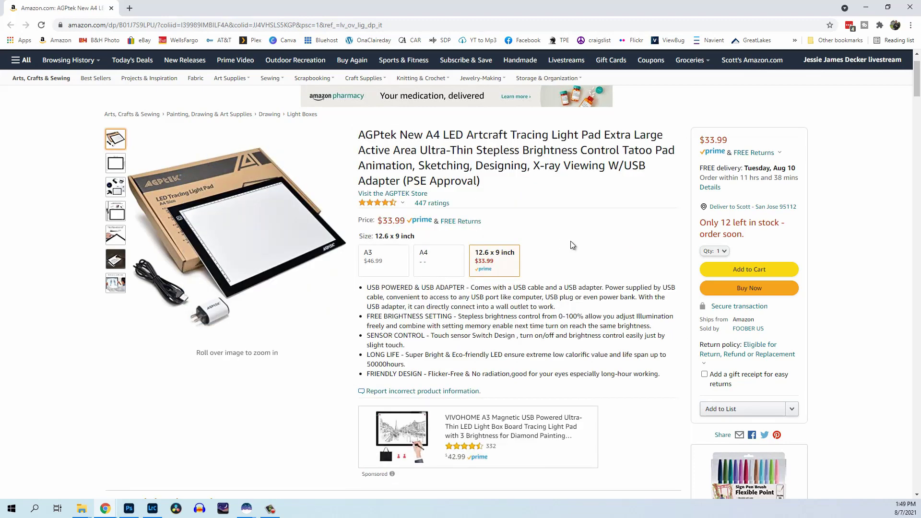
pyautogui.click(865, 7)
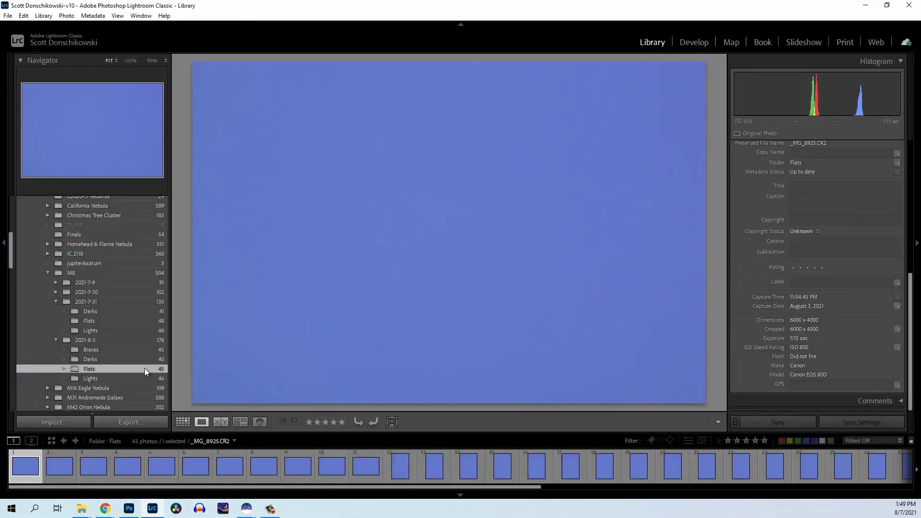
# Show all photos of the 2021-8-3 folder as a thumbnail grid and look through the light and flat frames.
pyautogui.click(125, 341)
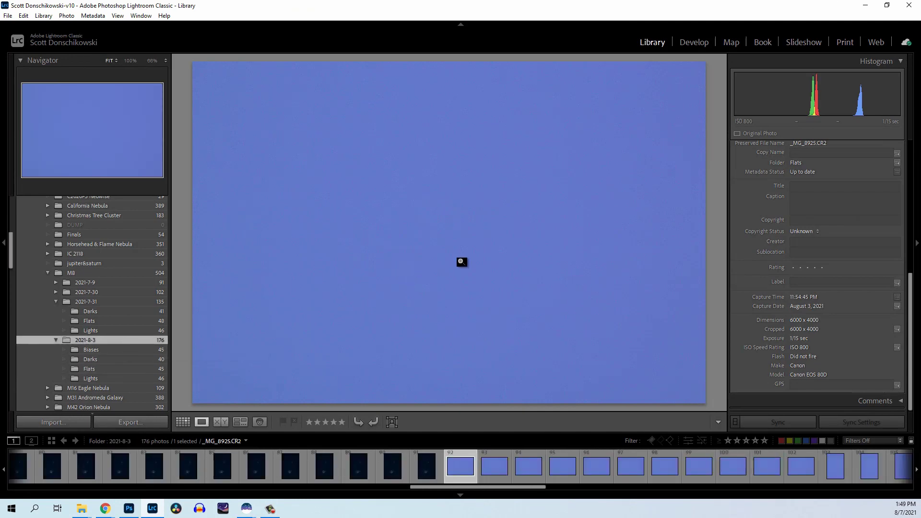
pyautogui.click(183, 422)
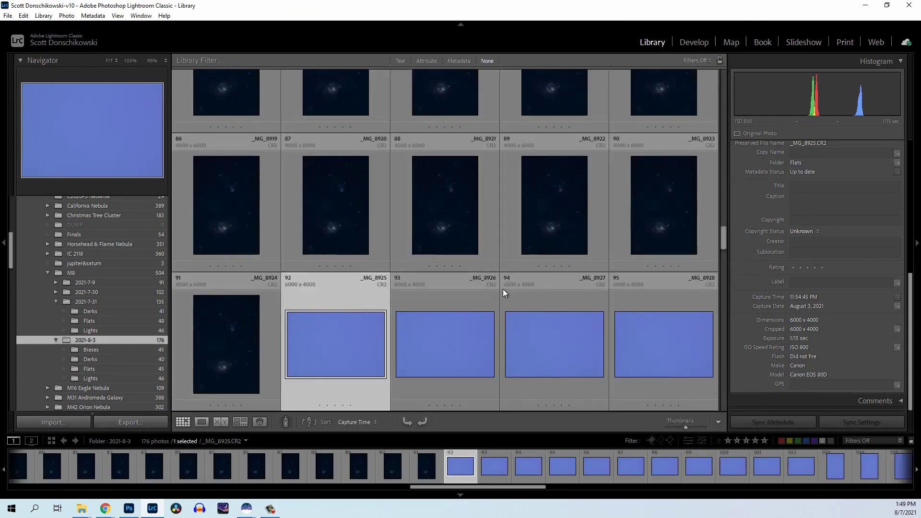
pyautogui.scroll(-10, 511, 289)
pyautogui.scroll(12, 515, 293)
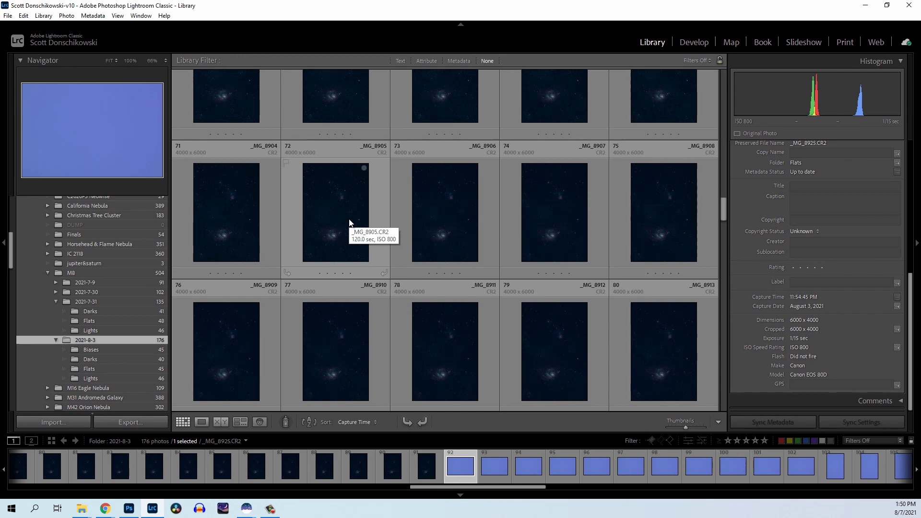
# Reveal light frame _MG_8905 in File Explorer, view its parent folders up to M8 and close the window.
pyautogui.rightClick(350, 223)
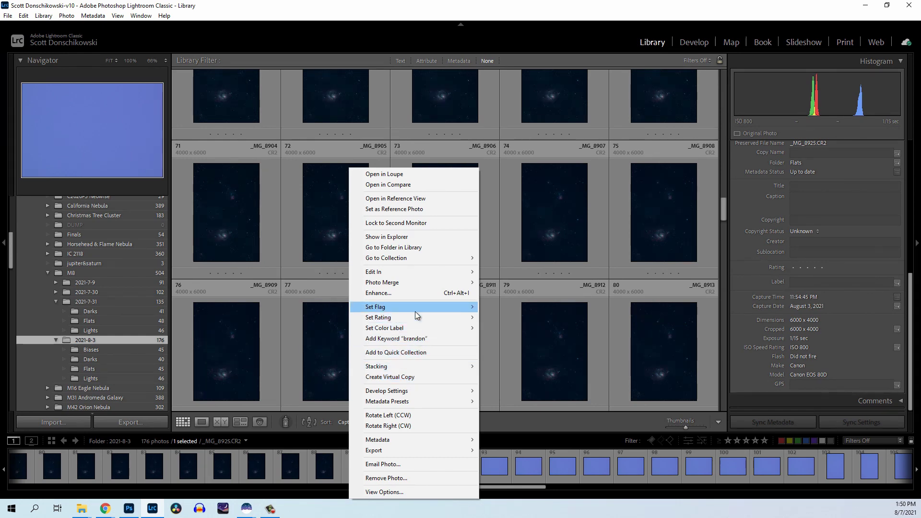
pyautogui.click(418, 237)
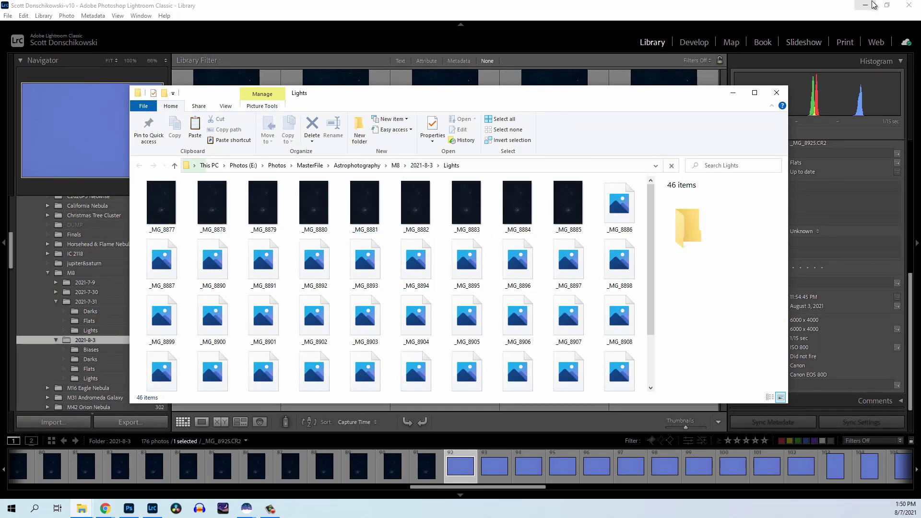
pyautogui.press('super+Home')
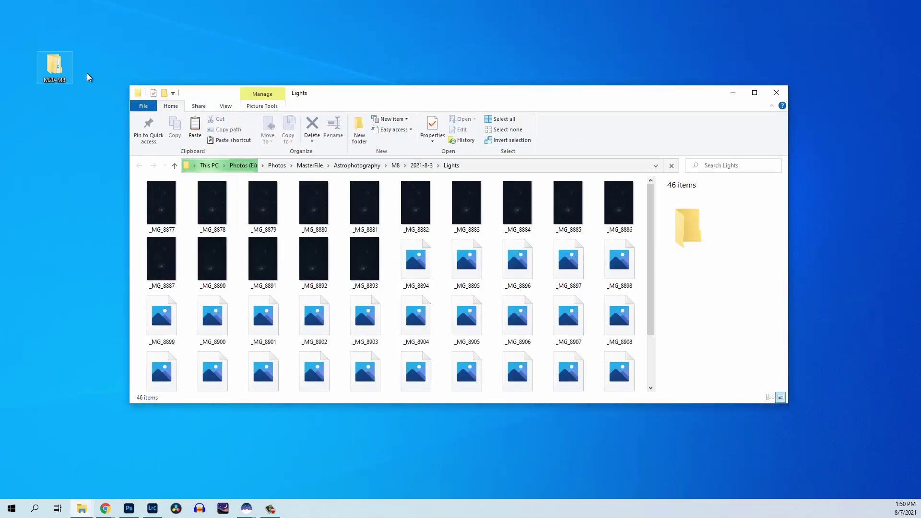
pyautogui.click(421, 165)
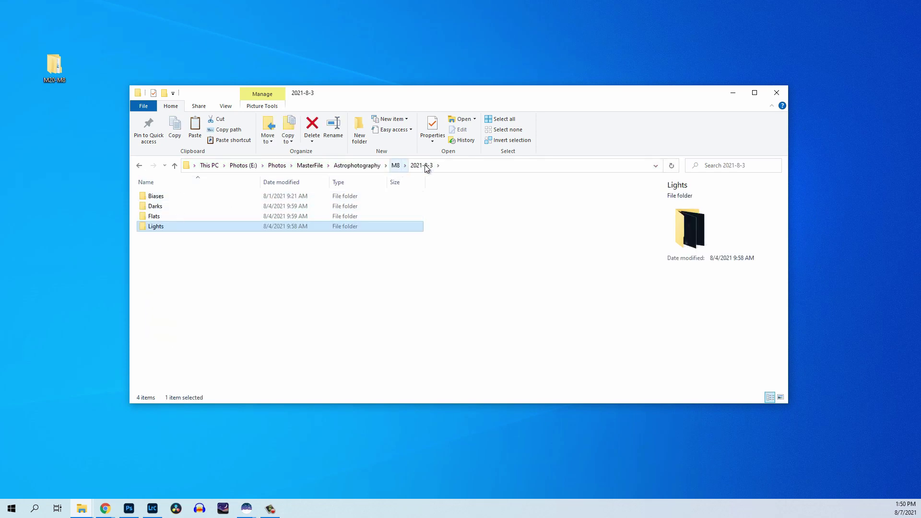
pyautogui.click(396, 165)
pyautogui.moveTo(184, 229); pyautogui.dragTo(196, 267)
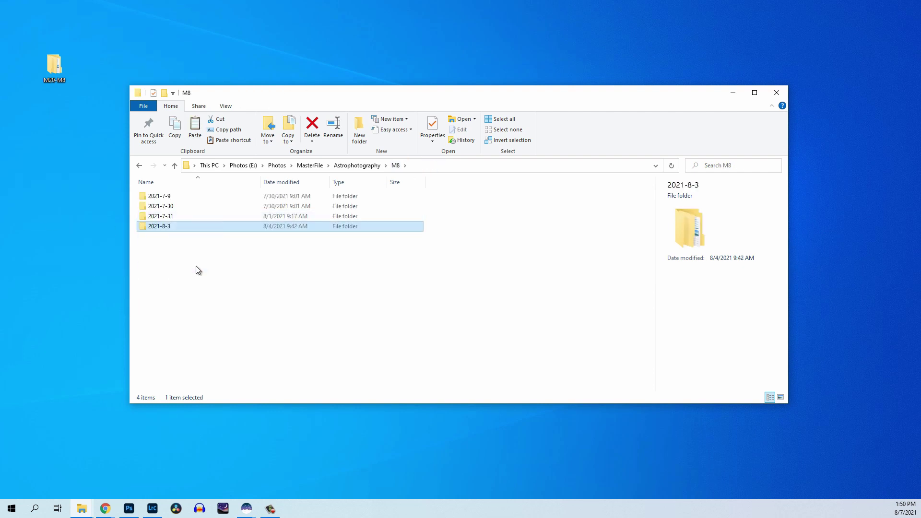
pyautogui.click(777, 93)
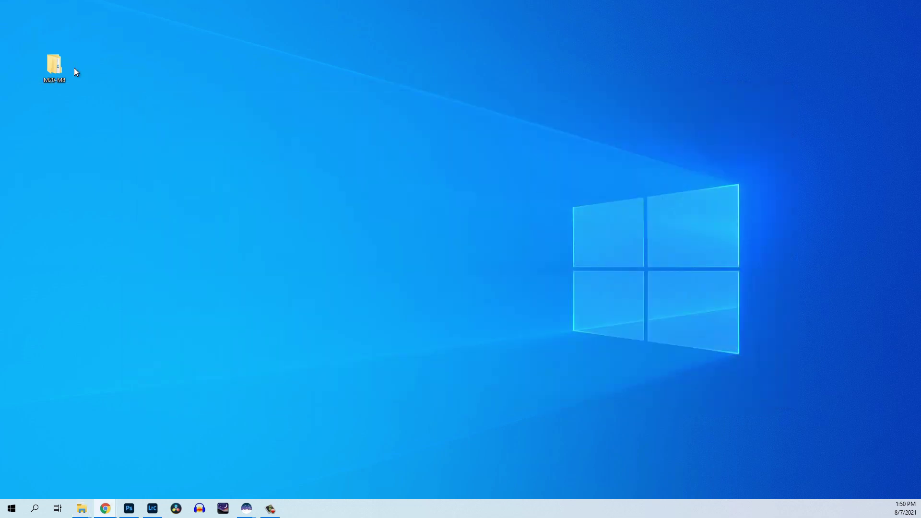
# Inspect the desktop folder M20-M8 and its Biases and Darks subfolders, leaving the M20-M8 window minimized.
pyautogui.doubleClick(59, 68)
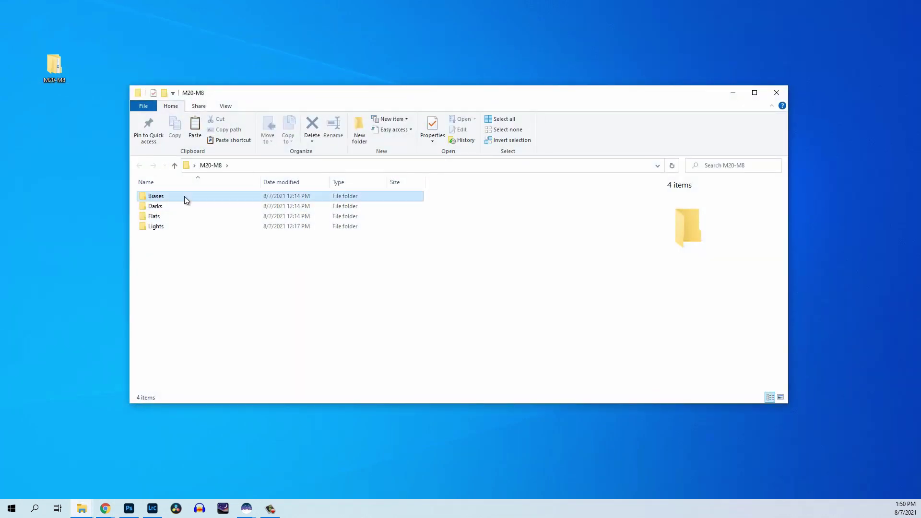
pyautogui.doubleClick(184, 197)
pyautogui.hotkey('alt', 'Left')
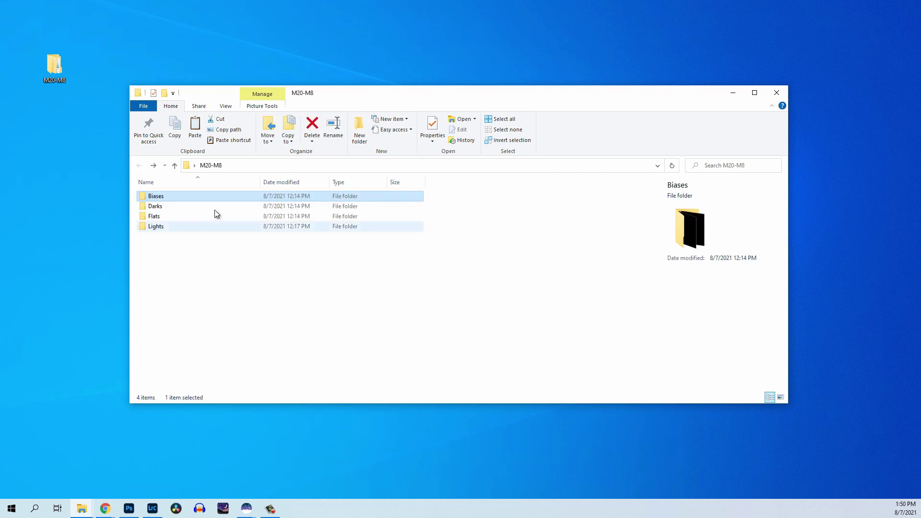
pyautogui.doubleClick(215, 209)
pyautogui.hotkey('alt', 'Left')
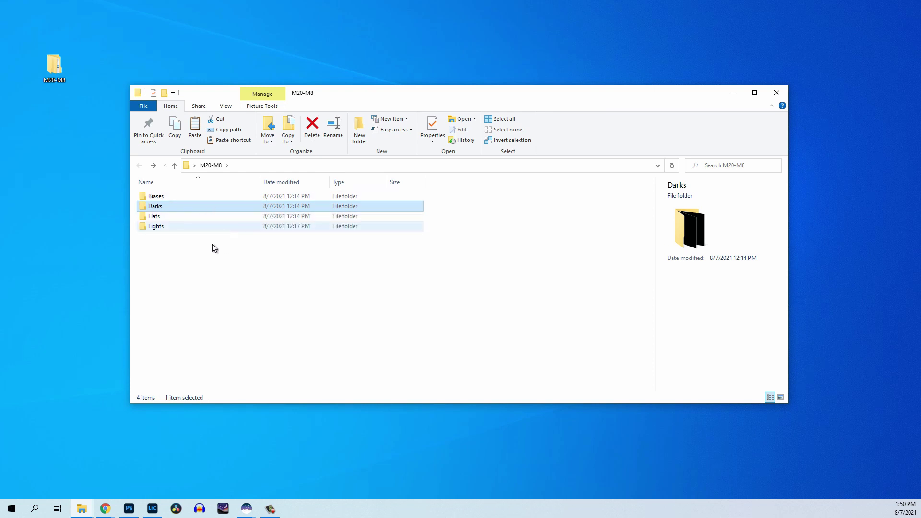
pyautogui.click(776, 92)
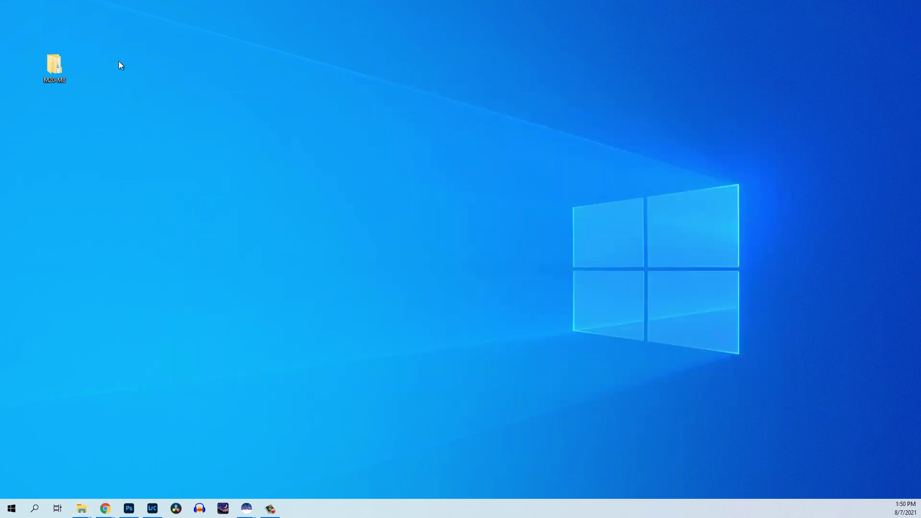
pyautogui.doubleClick(61, 68)
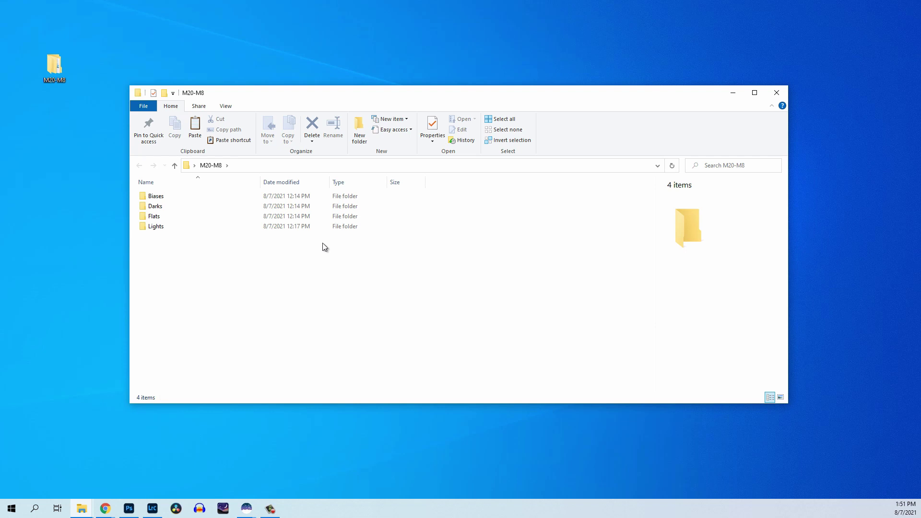
pyautogui.click(733, 94)
# Close the running Siril window.
pyautogui.moveTo(246, 508)
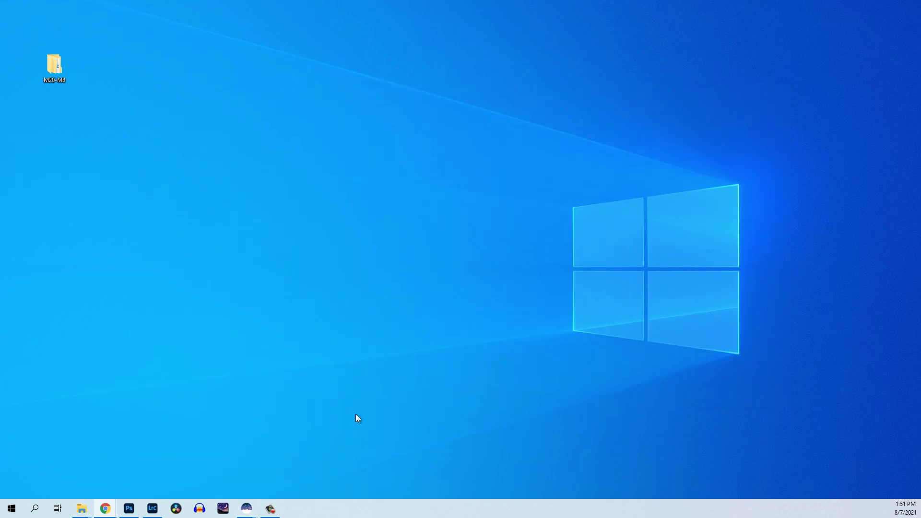
pyautogui.rightClick(246, 509)
pyautogui.click(248, 487)
# Switch to the Siril:scripts page in Chrome and review its default and other preprocessing scripts.
pyautogui.moveTo(102, 512)
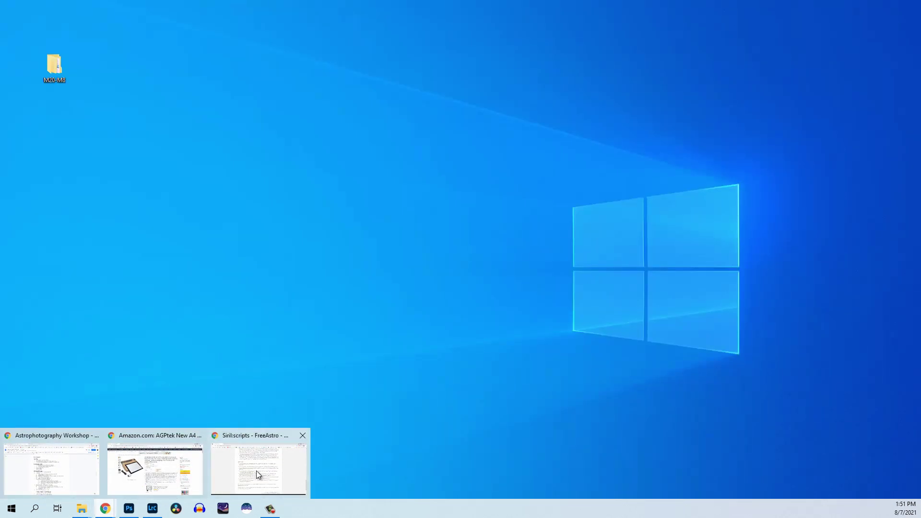
pyautogui.click(256, 471)
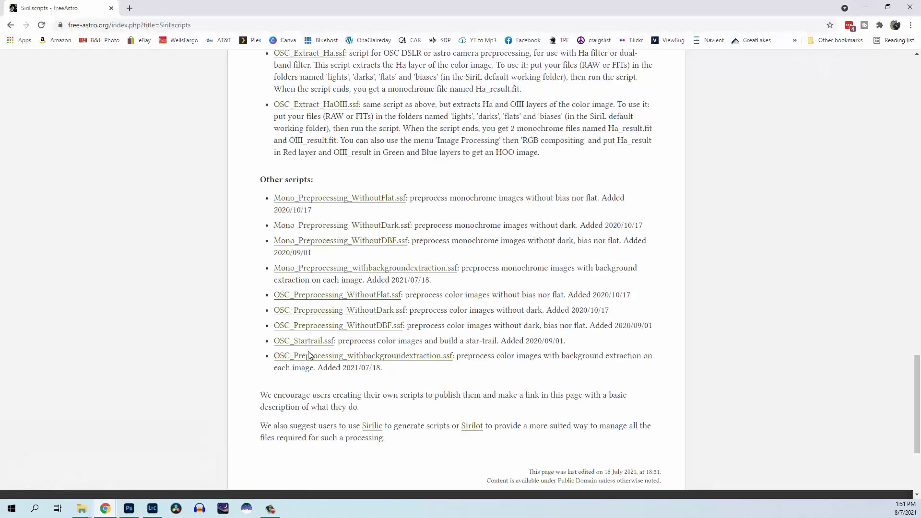
pyautogui.scroll(5, 373, 150)
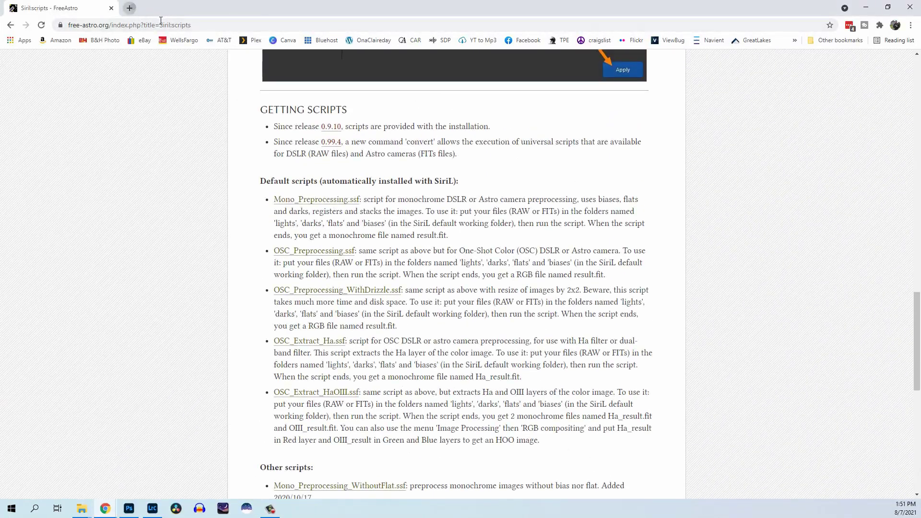
# Search the web for siril scripts in a new tab and open the FreeAstro Siril:scripts page.
pyautogui.click(129, 8)
pyautogui.write('siril.org')
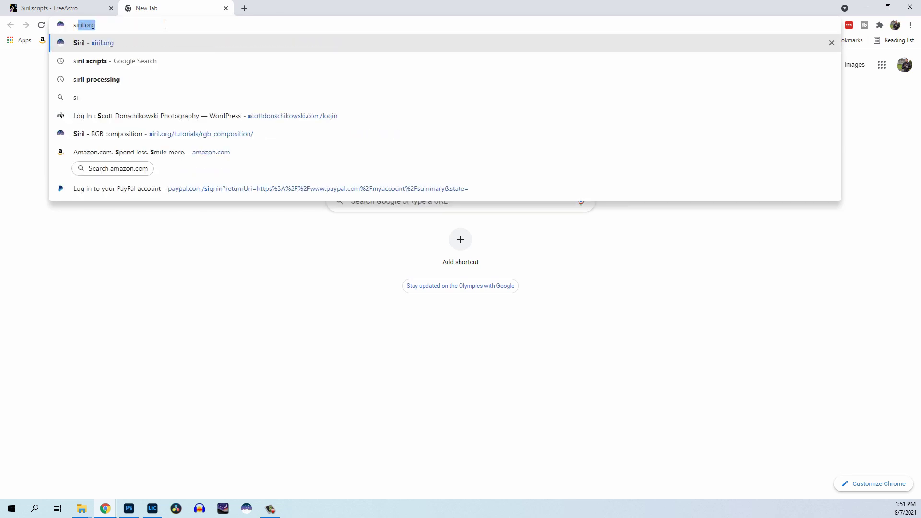
pyautogui.press('Down')
pyautogui.press('Return')
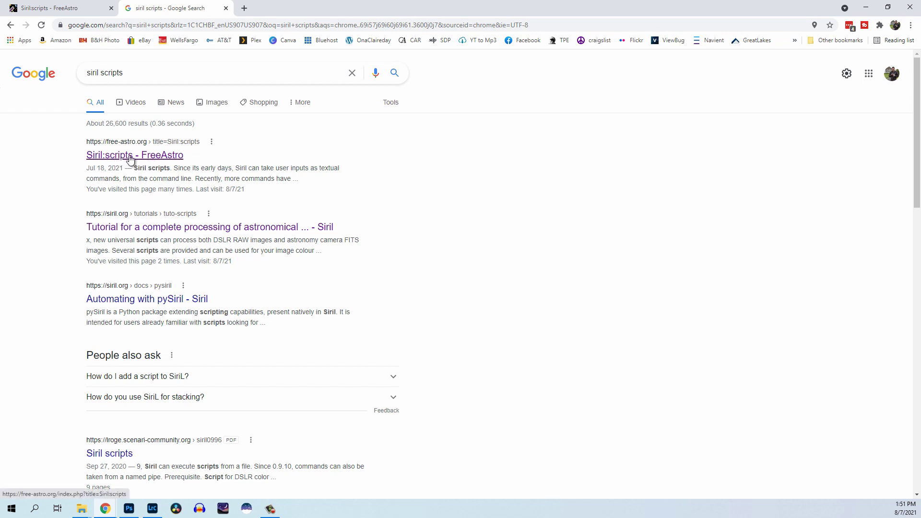
pyautogui.click(121, 160)
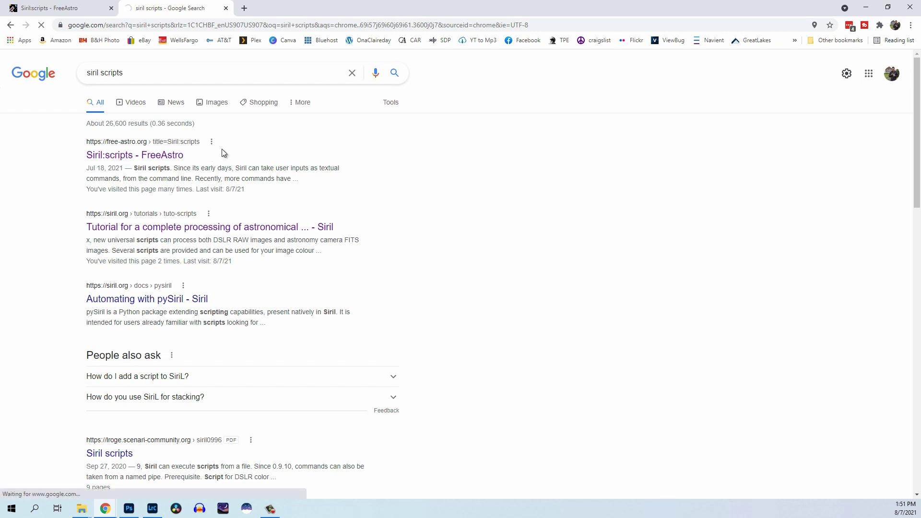
# Review the Other scripts list on the Siril:scripts page, then minimize the browser.
pyautogui.scroll(-10, 523, 254)
pyautogui.scroll(-10, 528, 258)
pyautogui.scroll(3, 528, 257)
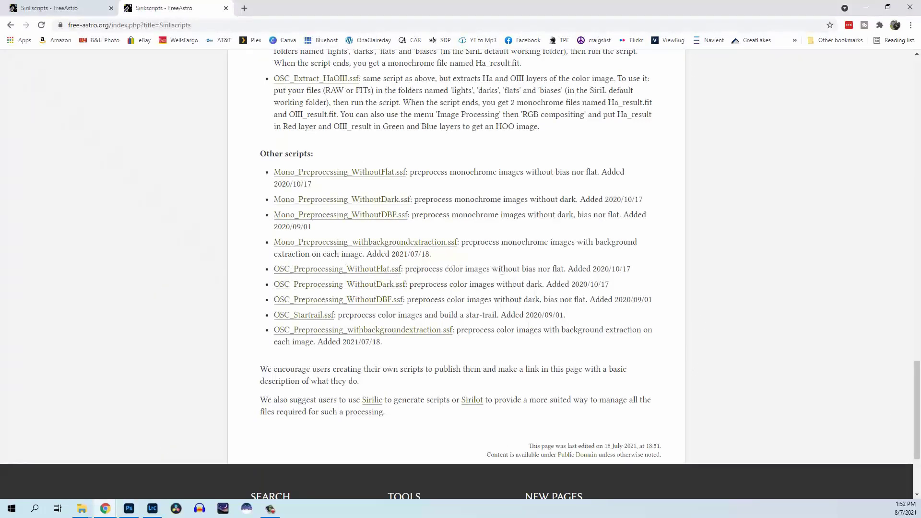
pyautogui.click(864, 8)
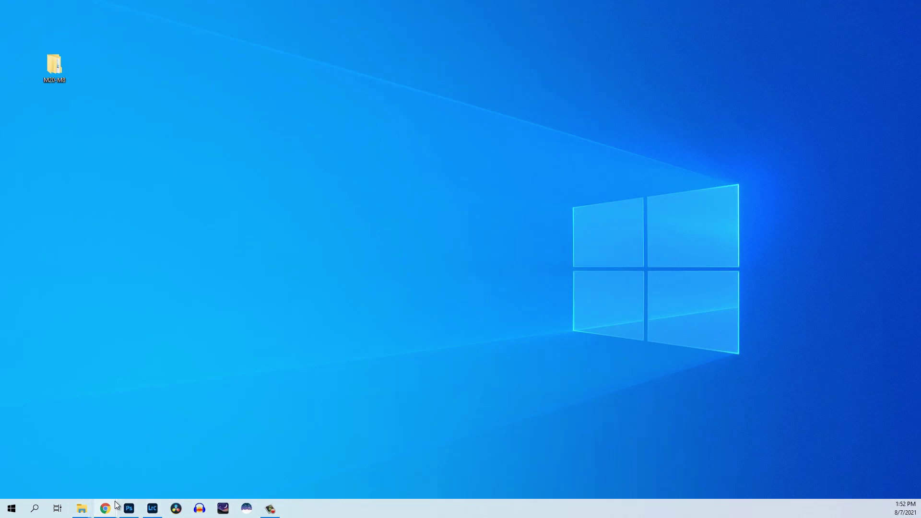
# Restore the Siril:scripts page, review how to use scripts and fix the script storage directories, and minimize the browser.
pyautogui.moveTo(105, 509)
pyautogui.click(248, 460)
pyautogui.scroll(20, 253, 454)
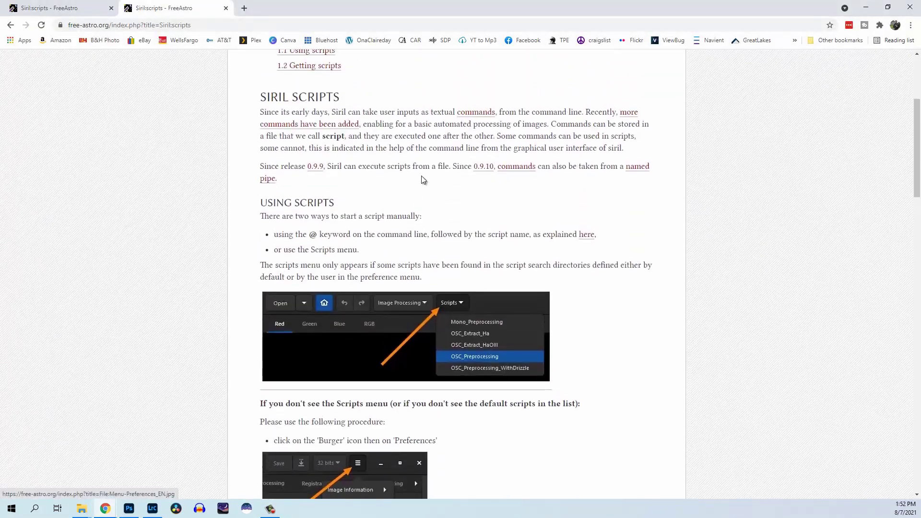
pyautogui.scroll(-4, 423, 216)
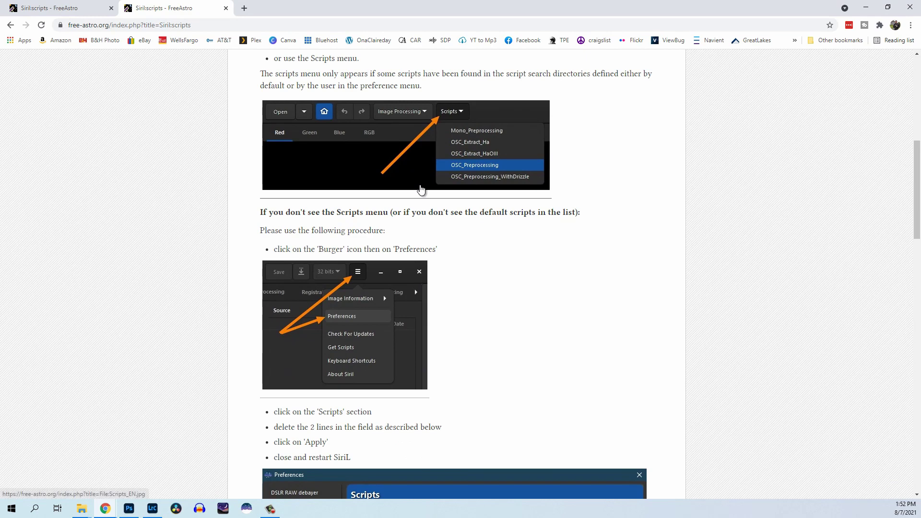
pyautogui.scroll(-4, 420, 305)
pyautogui.scroll(-6, 406, 278)
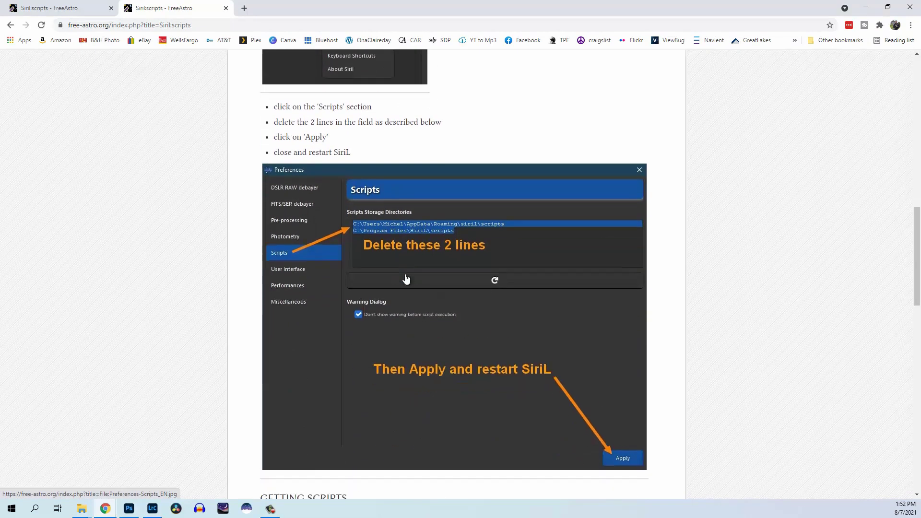
pyautogui.scroll(-4, 406, 279)
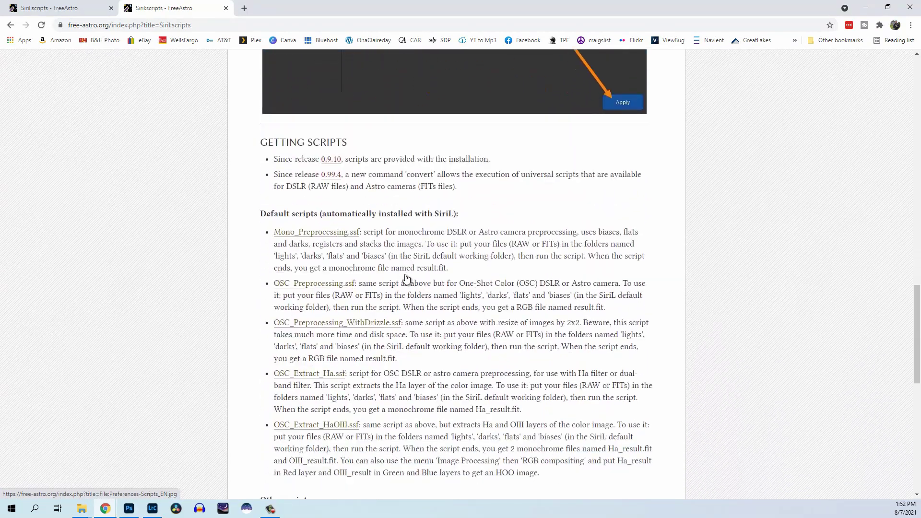
pyautogui.scroll(-2, 406, 275)
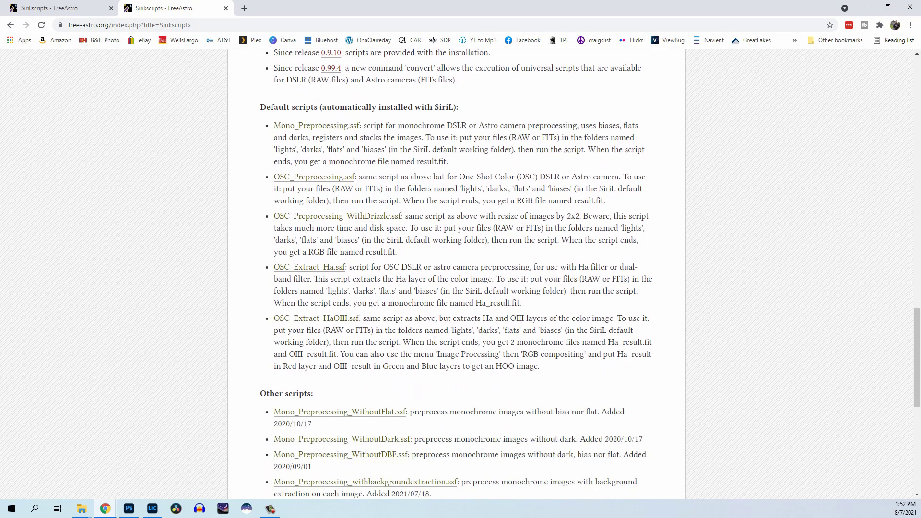
pyautogui.scroll(9, 674, 208)
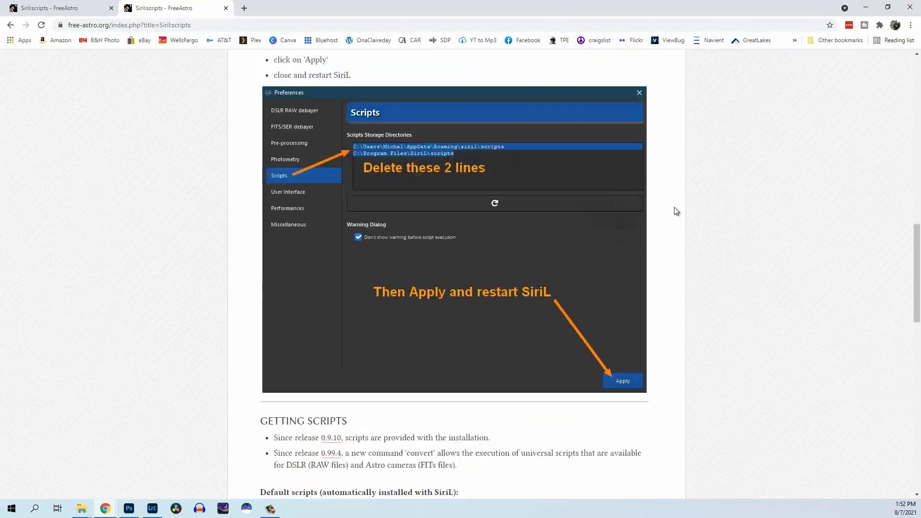
pyautogui.scroll(2, 676, 211)
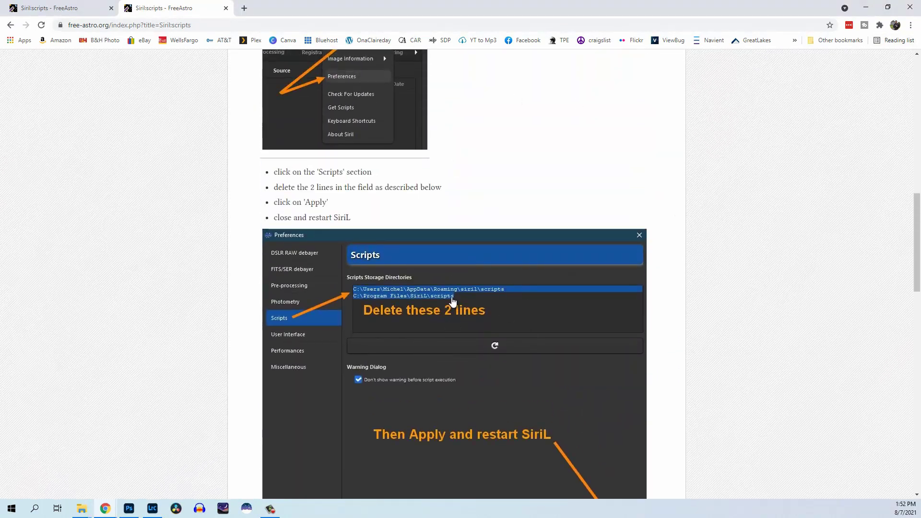
pyautogui.click(866, 8)
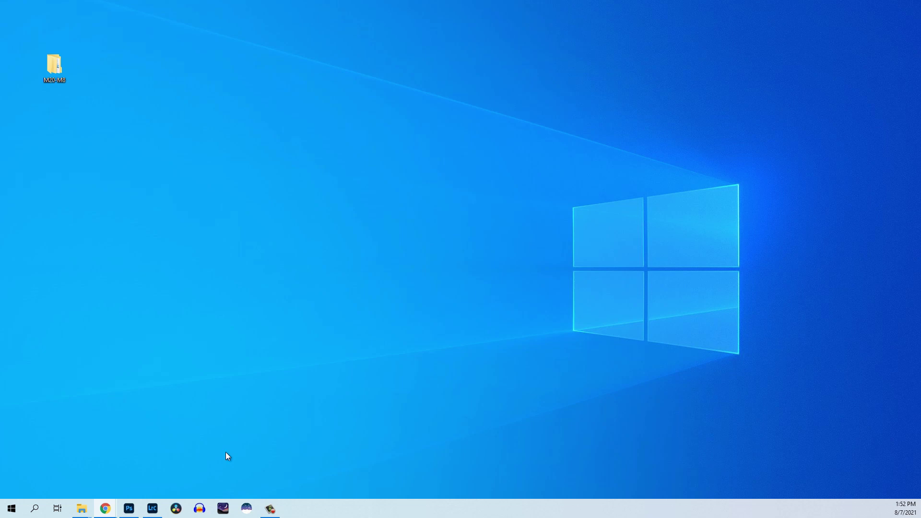
# Bring up the Downloads folder containing OSC_Preprocessing_WithoutFlat and move its window aside.
pyautogui.moveTo(82, 508)
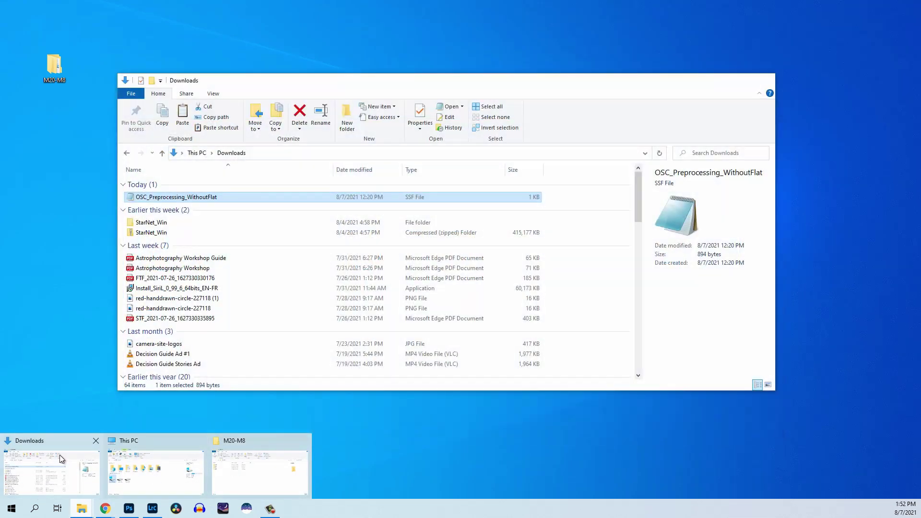
pyautogui.click(59, 455)
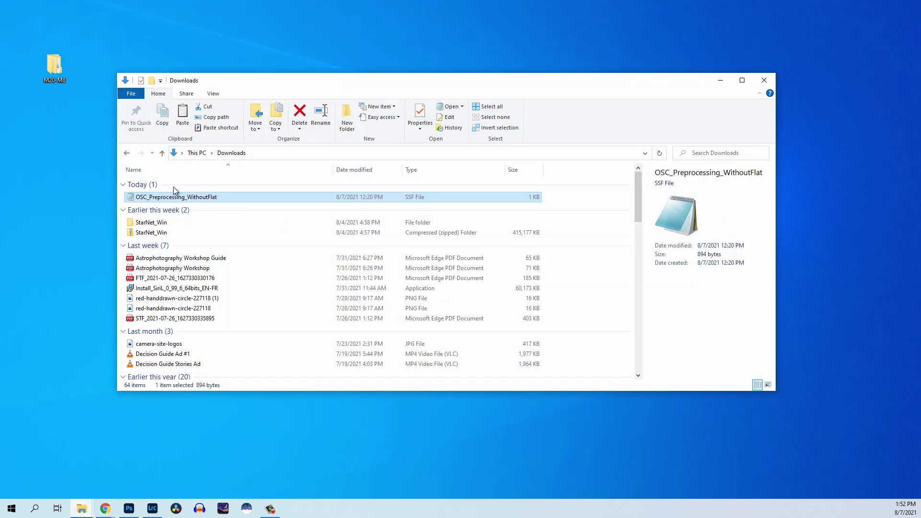
pyautogui.moveTo(403, 83); pyautogui.dragTo(730, 70)
# Open the scripts folder under Program Files > SiriL on Local Disk (C:) in the This PC window.
pyautogui.moveTo(87, 510)
pyautogui.click(132, 468)
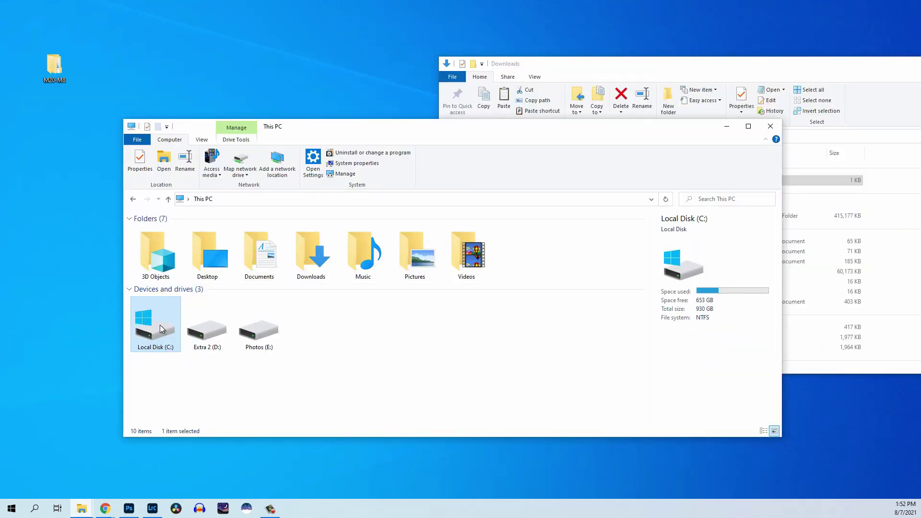
pyautogui.doubleClick(160, 329)
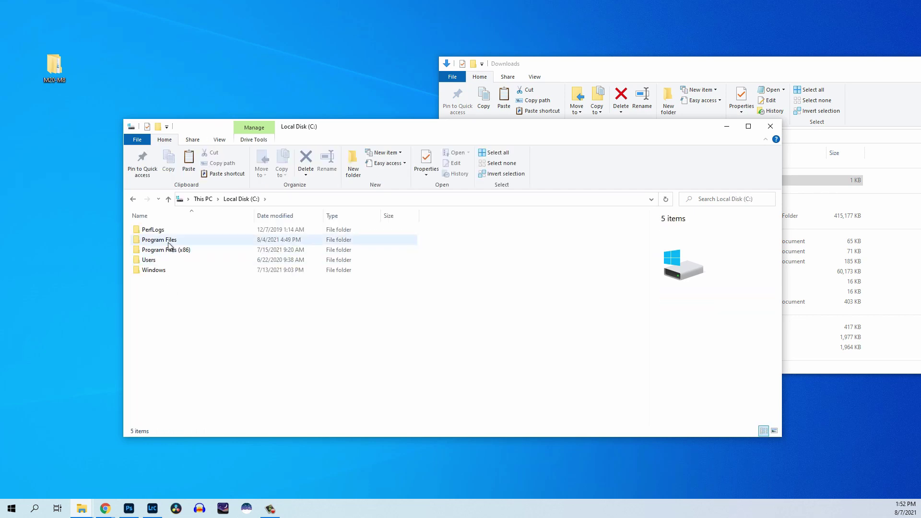
pyautogui.doubleClick(168, 241)
pyautogui.scroll(-4, 171, 308)
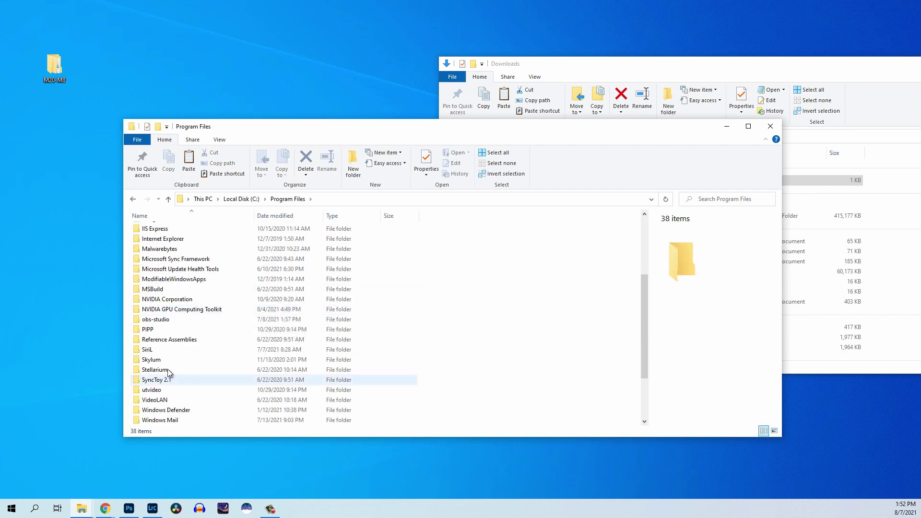
pyautogui.doubleClick(171, 349)
pyautogui.doubleClick(163, 249)
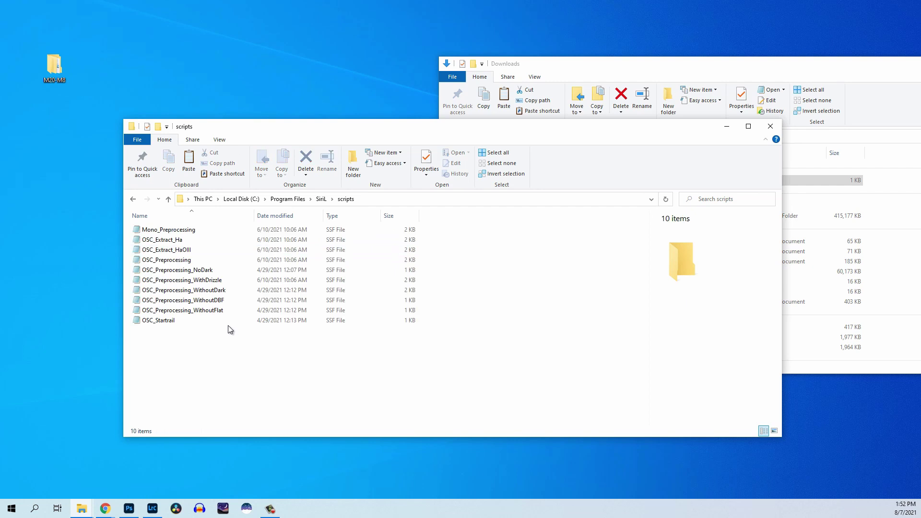
# Try to move OSC_Preprocessing_WithoutFlat from Downloads into the SiriL scripts folder, cancelling the file replacement.
pyautogui.moveTo(502, 130); pyautogui.dragTo(512, 216)
pyautogui.moveTo(500, 180); pyautogui.dragTo(207, 476)
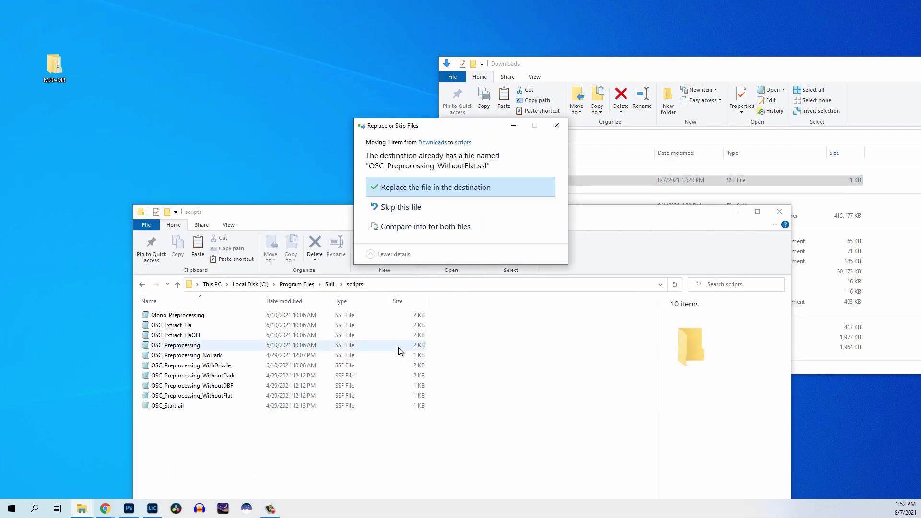
pyautogui.click(556, 127)
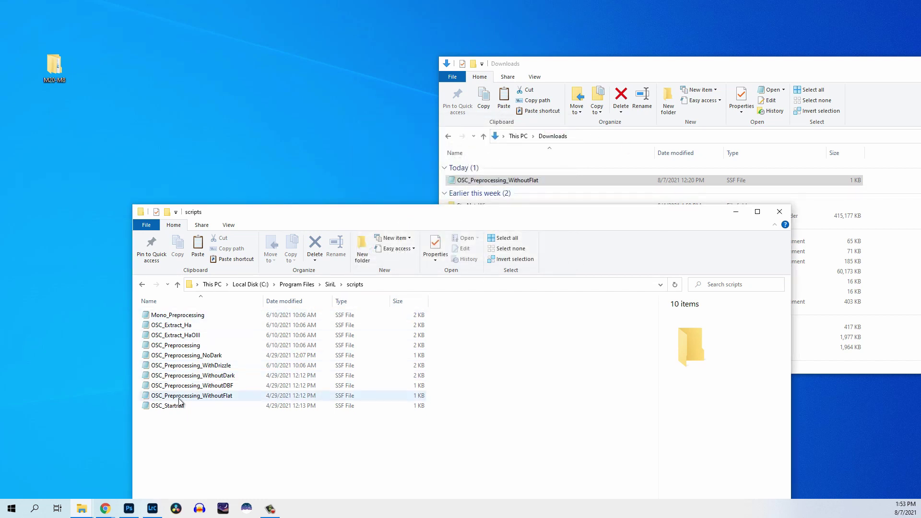
# Close the SiriL scripts folder window and the Downloads window.
pyautogui.click(780, 212)
pyautogui.moveTo(900, 68); pyautogui.dragTo(757, 65)
pyautogui.click(790, 65)
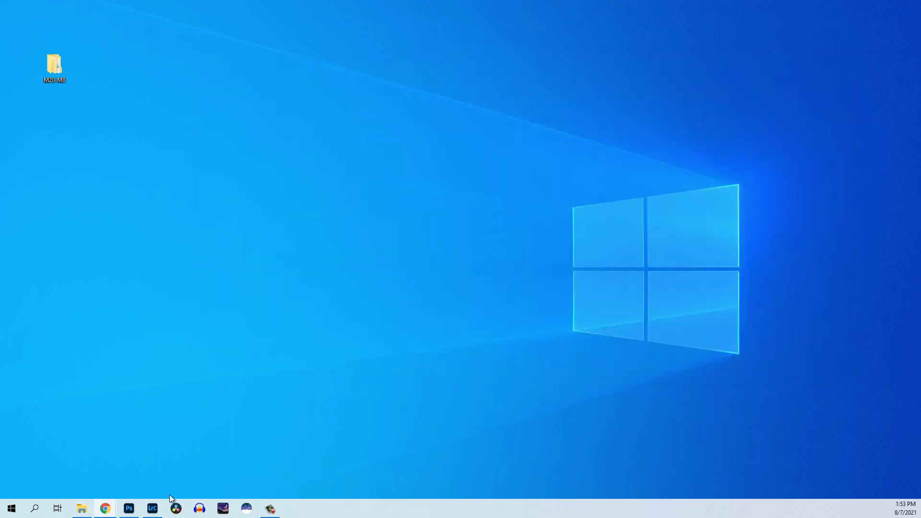
# Return to the Siril:scripts page, find OSC_Preprocessing_WithoutFlat.ssf under Other scripts, and minimize the browser.
pyautogui.moveTo(108, 510)
pyautogui.click(285, 454)
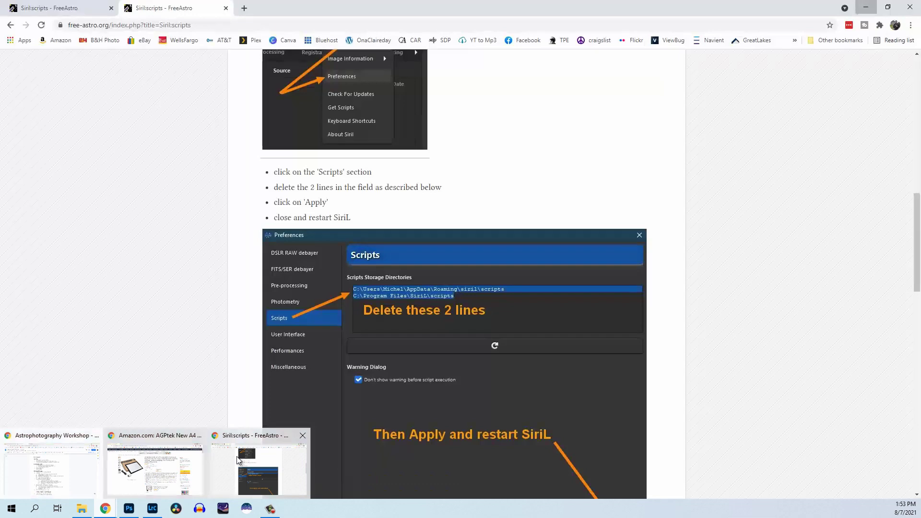
pyautogui.scroll(-7, 365, 357)
pyautogui.scroll(-8, 366, 357)
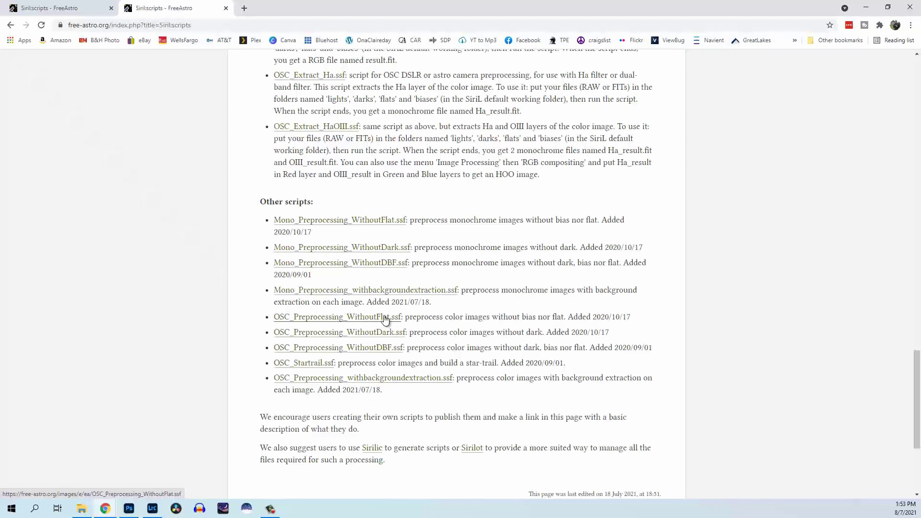
pyautogui.click(864, 9)
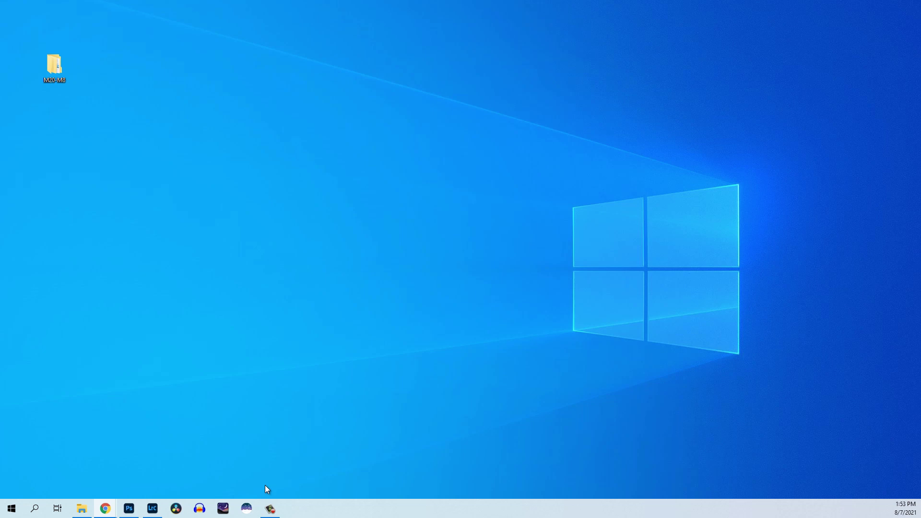
# Launch Siril, maximize it, and set its working directory to the desktop folder M20-M8.
pyautogui.click(247, 508)
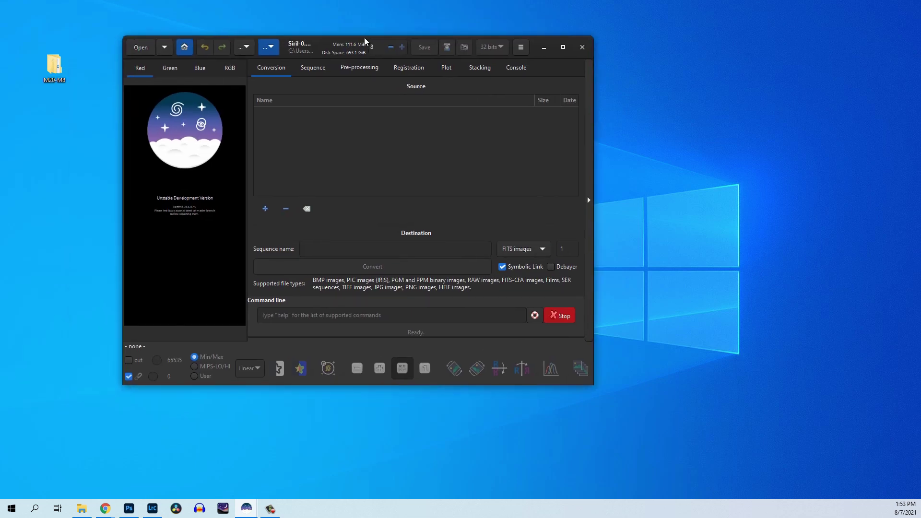
pyautogui.click(563, 48)
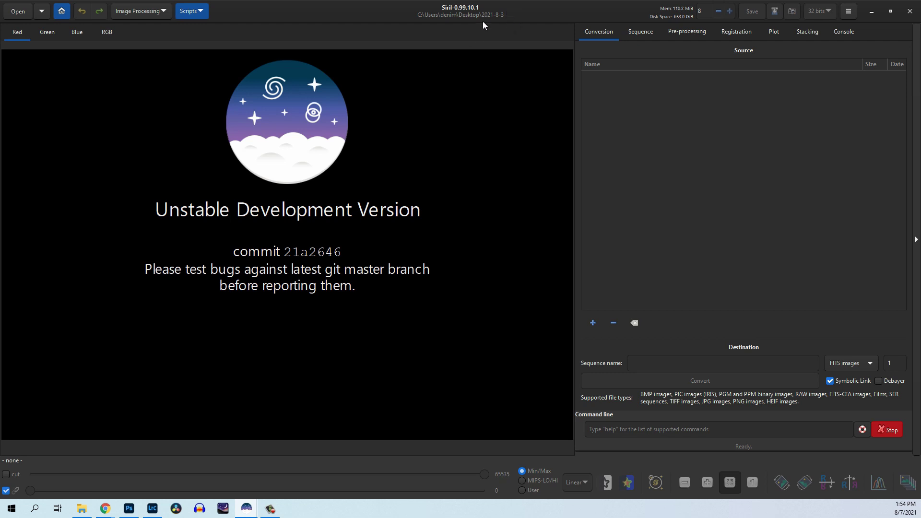
pyautogui.click(61, 14)
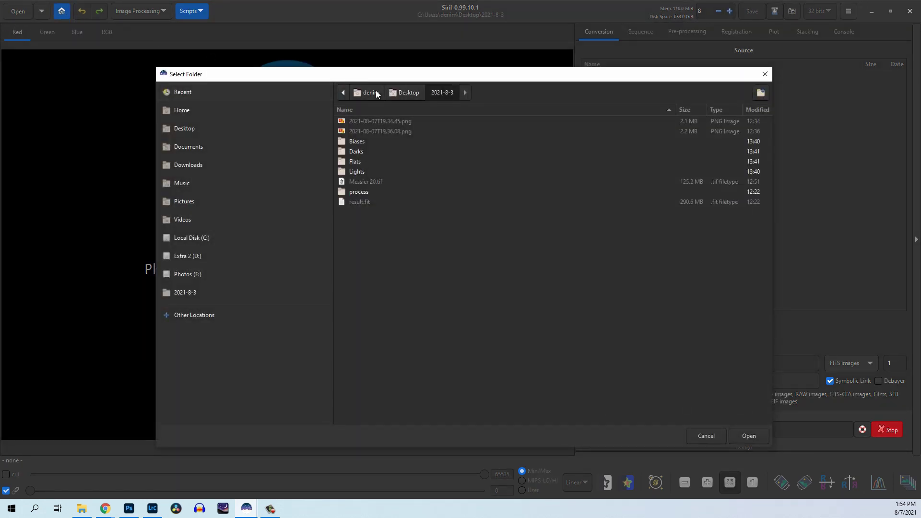
pyautogui.click(401, 94)
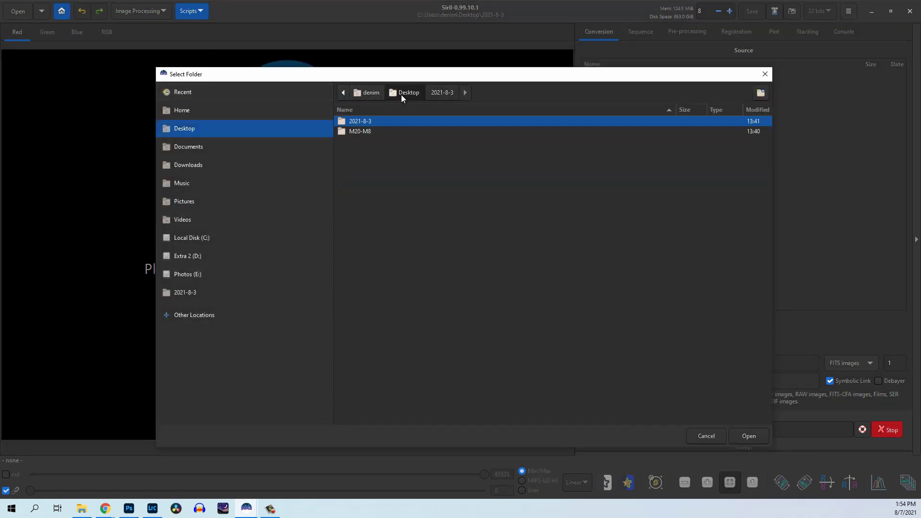
pyautogui.click(375, 131)
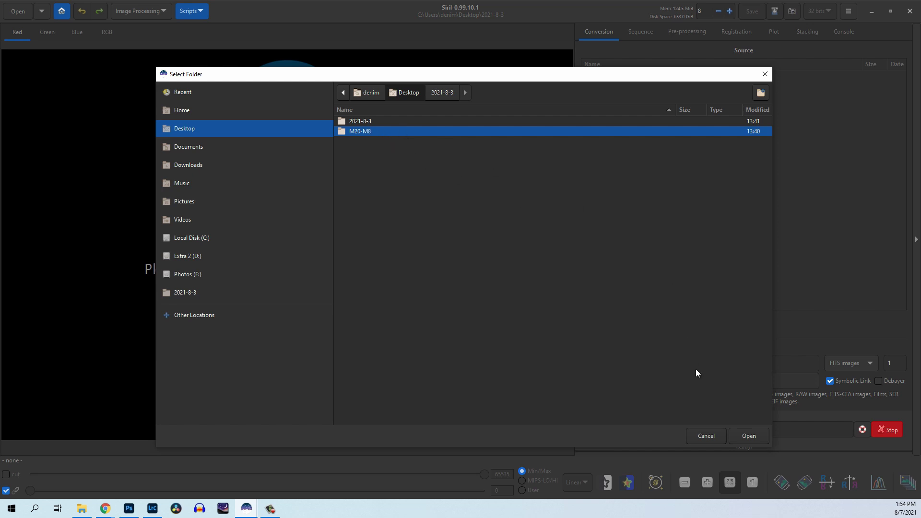
pyautogui.click(749, 436)
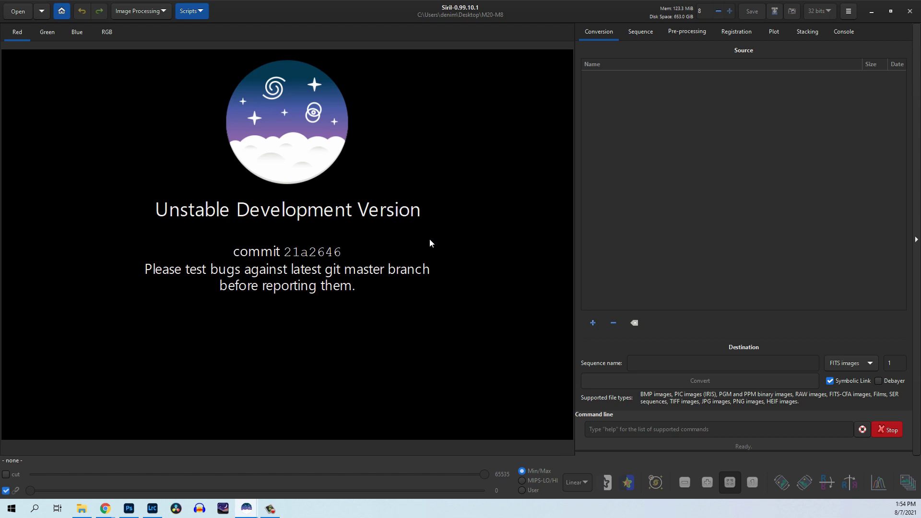
# Check that the M20-M8 folder holds the Biases, Darks, Flats and Lights subfolders, and run the OSC_Preprocessing script.
pyautogui.click(200, 14)
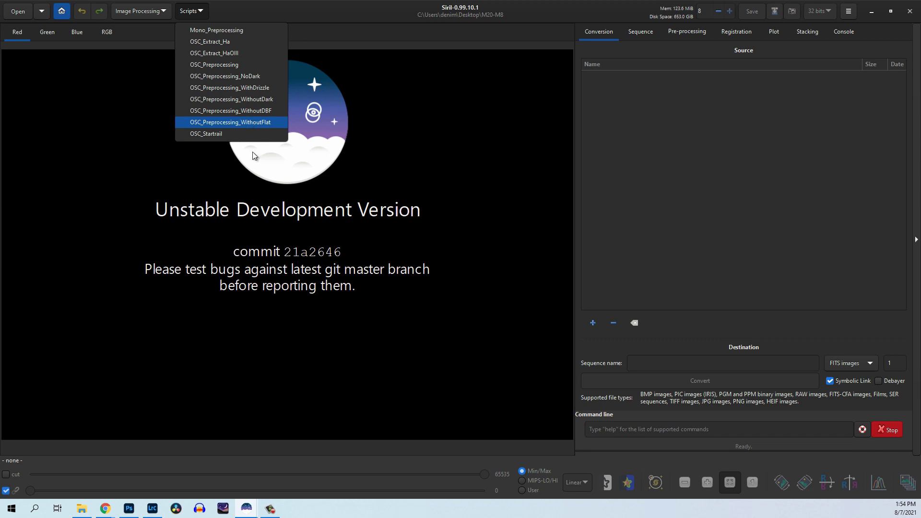
pyautogui.click(82, 509)
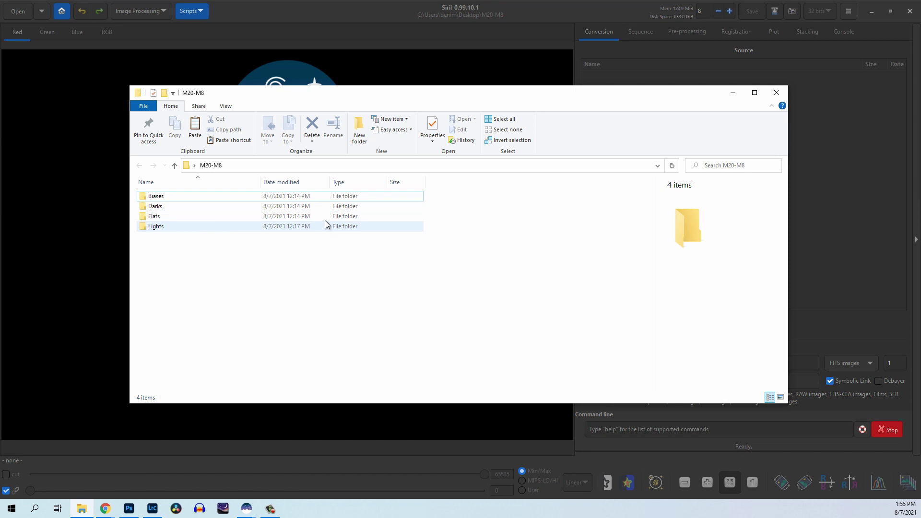
pyautogui.hotkey('alt', 'Tab')
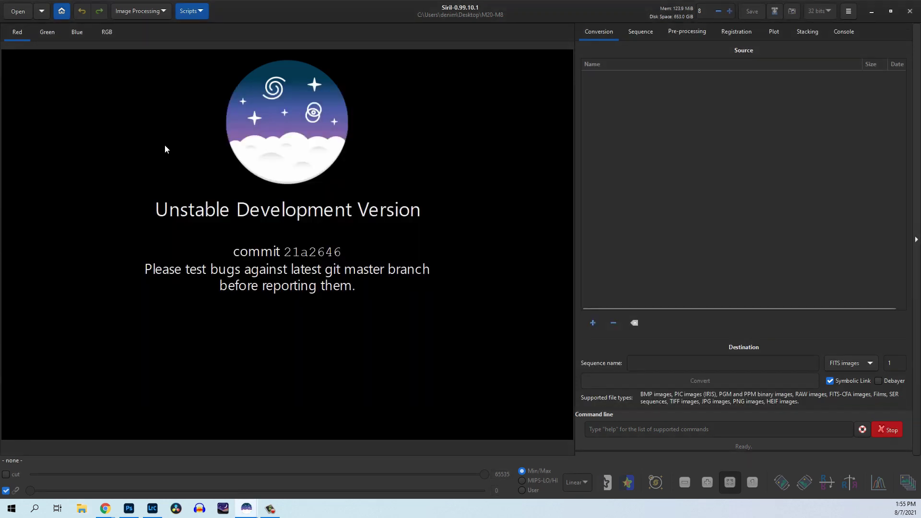
pyautogui.click(200, 12)
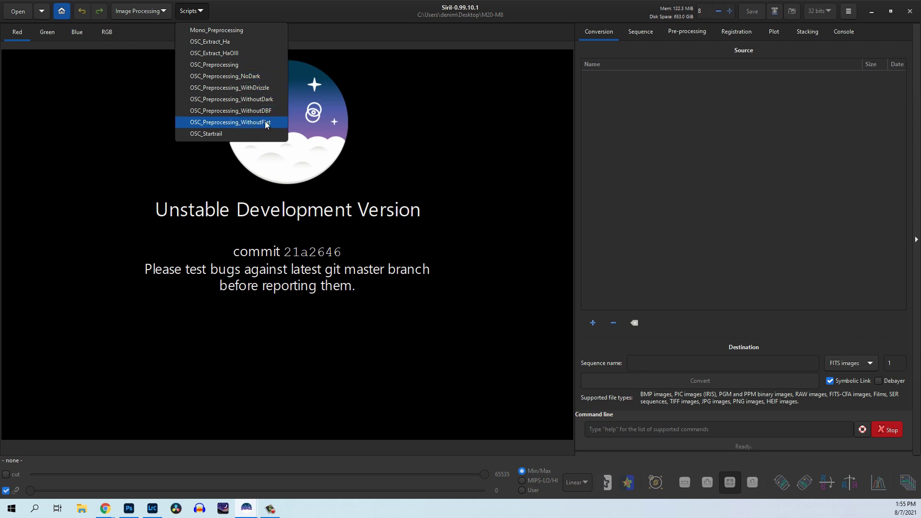
pyautogui.click(260, 64)
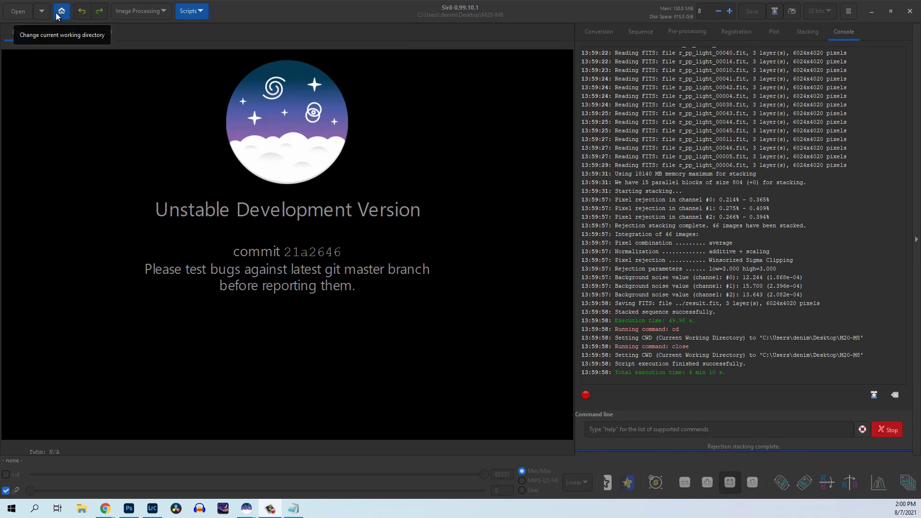
# Look through the generated files in the process folder, and open the stacked image result.fit from the M20-M8 folder.
pyautogui.click(15, 13)
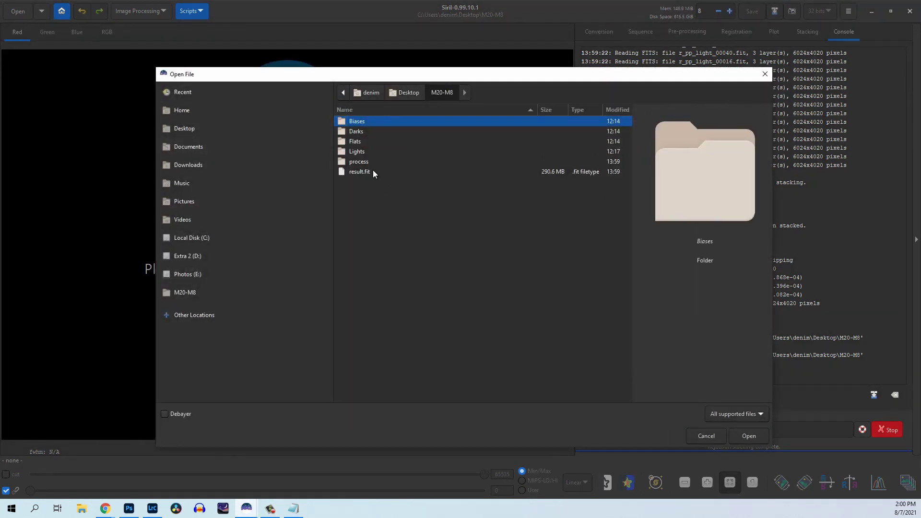
pyautogui.click(366, 161)
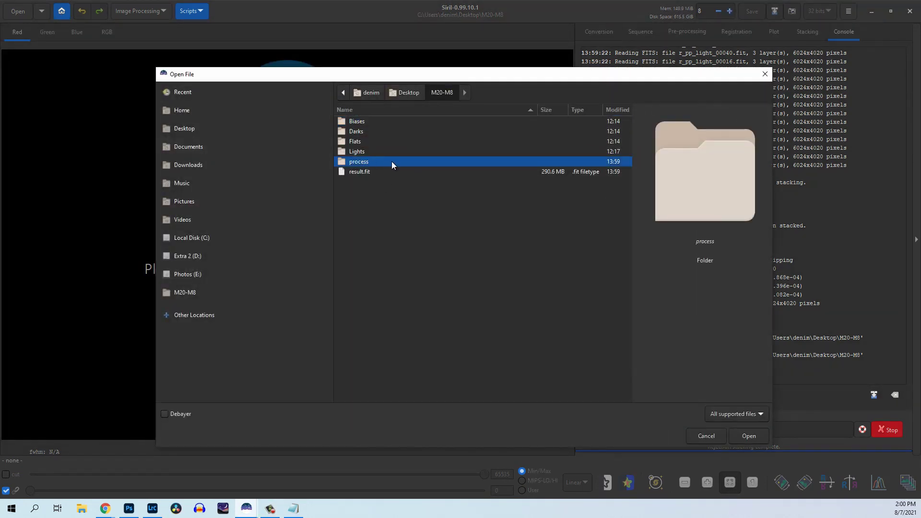
pyautogui.doubleClick(363, 162)
pyautogui.scroll(-5, 430, 289)
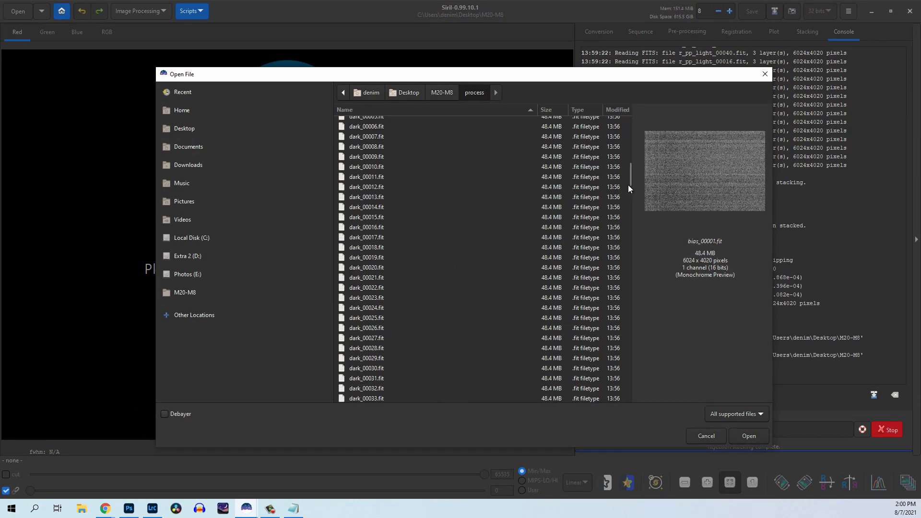
pyautogui.moveTo(630, 198); pyautogui.dragTo(602, 151)
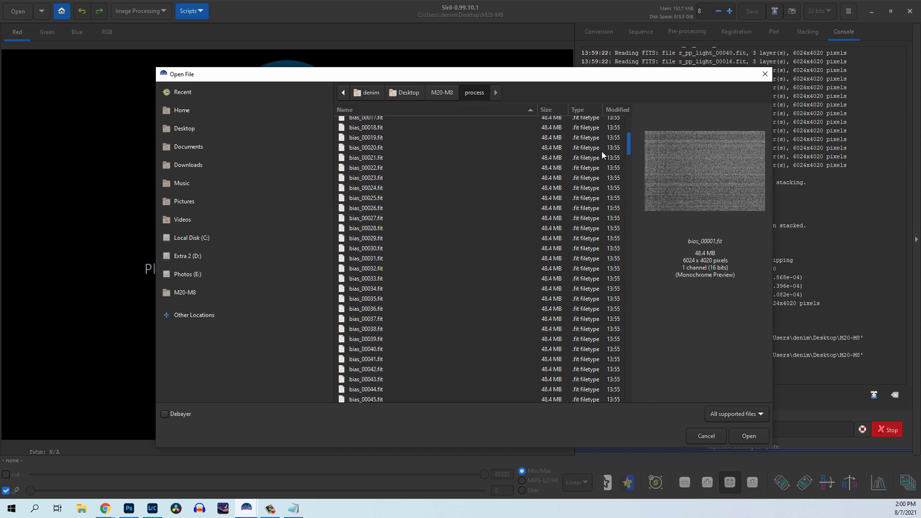
pyautogui.click(444, 92)
pyautogui.click(381, 174)
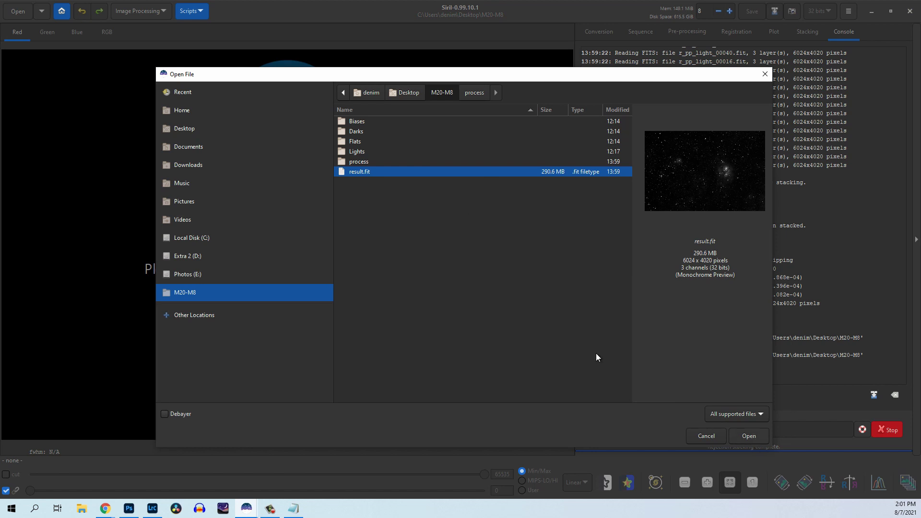
pyautogui.click(751, 436)
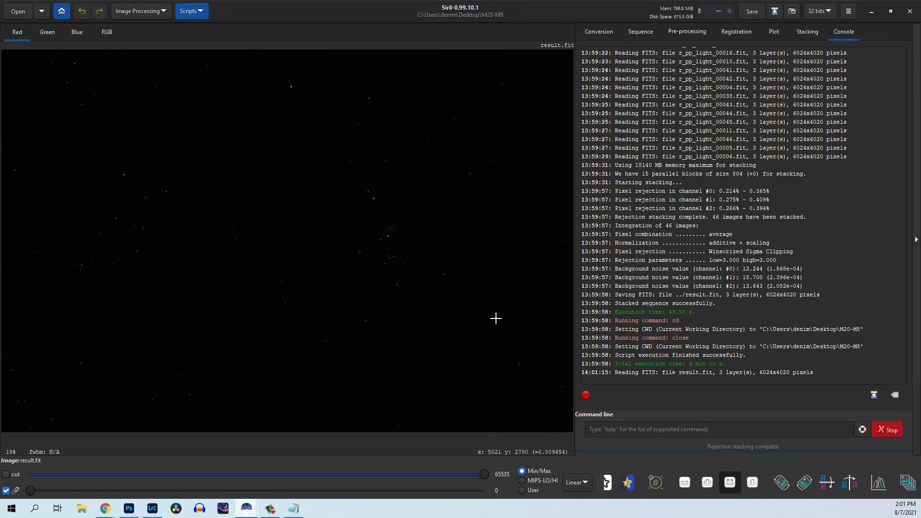
# Set the display mode to AutoStretch and view the stacked image as an RGB composite, dismissing the visualization notice.
pyautogui.click(582, 489)
pyautogui.click(591, 454)
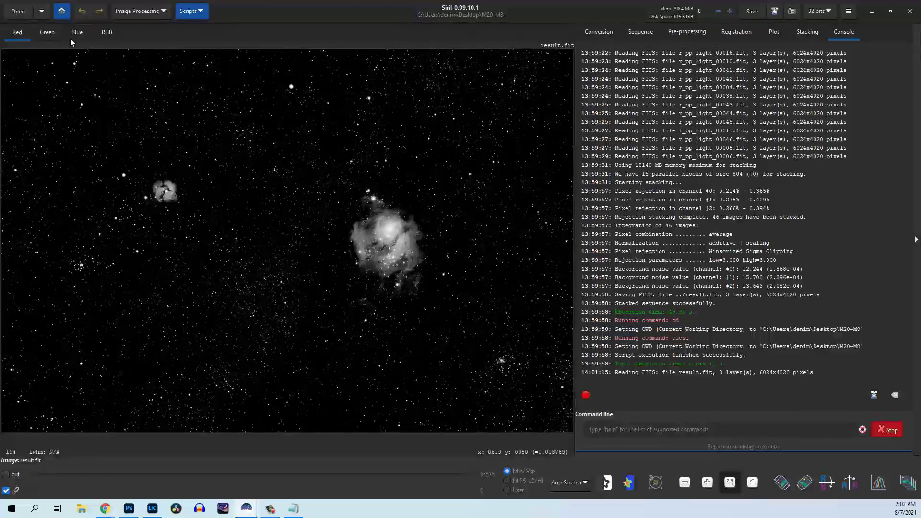
pyautogui.click(107, 33)
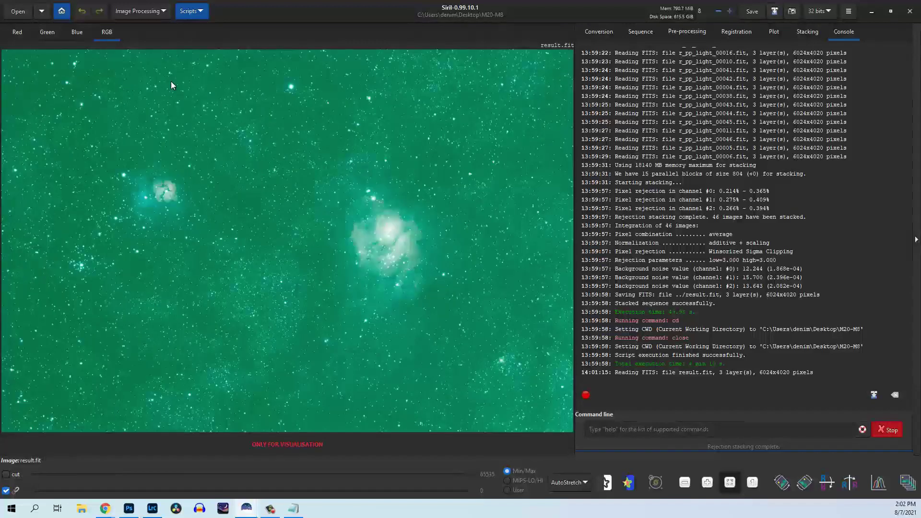
pyautogui.click(291, 176)
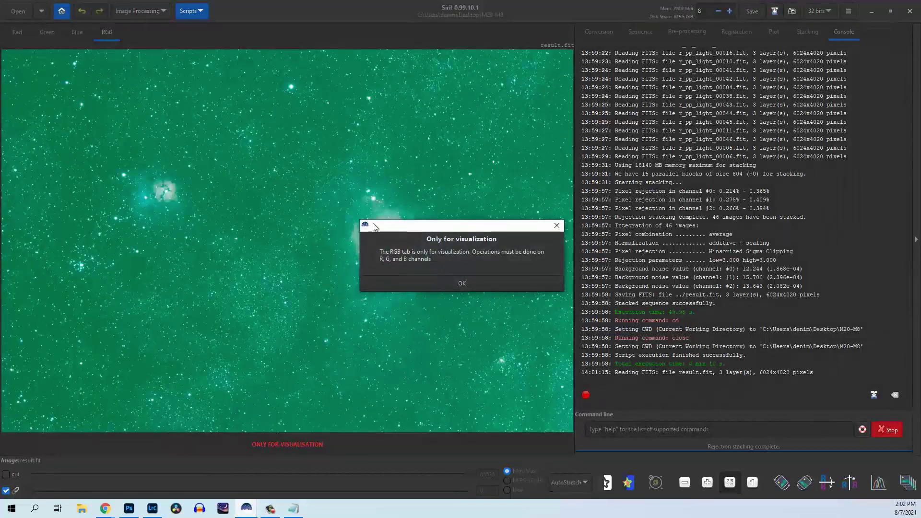
pyautogui.click(416, 283)
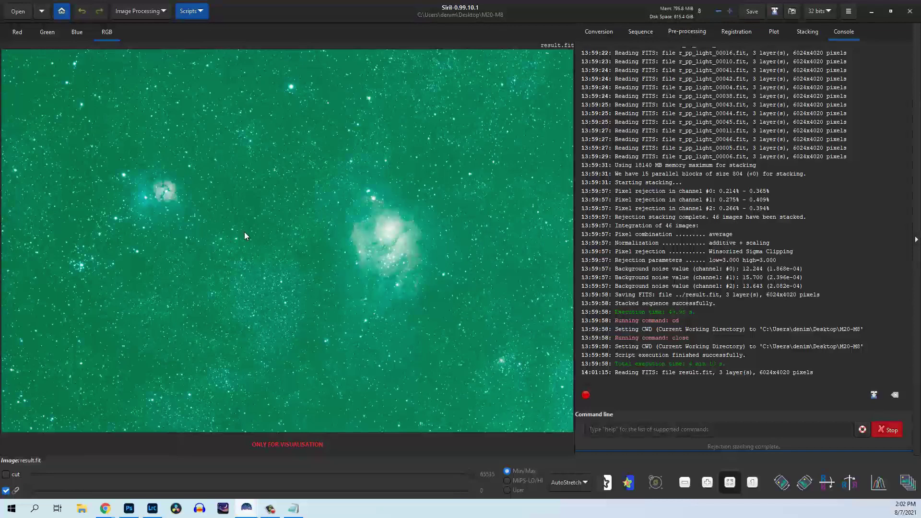
# In the blue channel, draw a selection just inside the image borders and constrain it to a 1.5 aspect ratio.
pyautogui.click(17, 36)
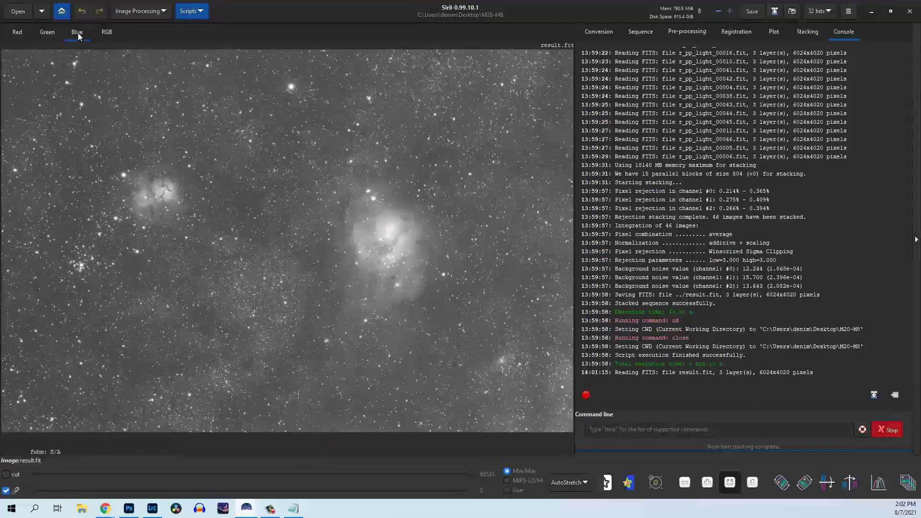
pyautogui.click(81, 34)
pyautogui.click(685, 482)
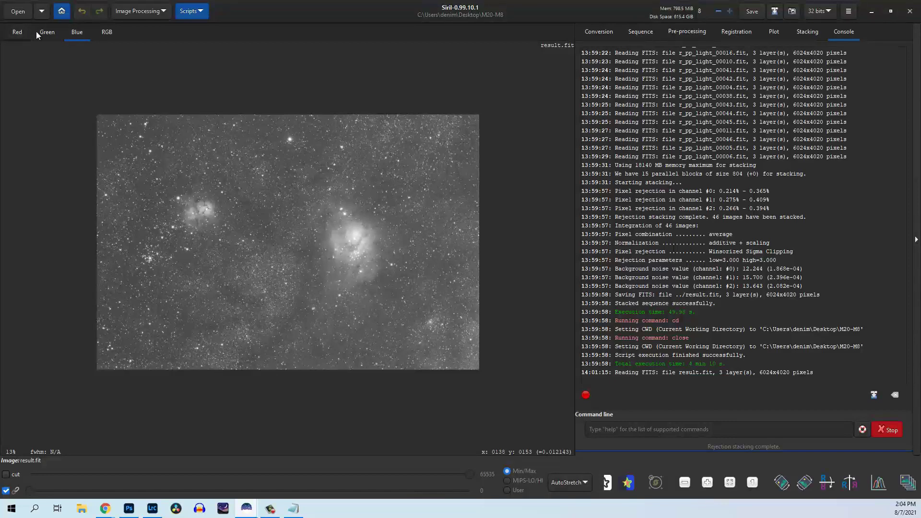
pyautogui.moveTo(104, 121); pyautogui.dragTo(476, 364)
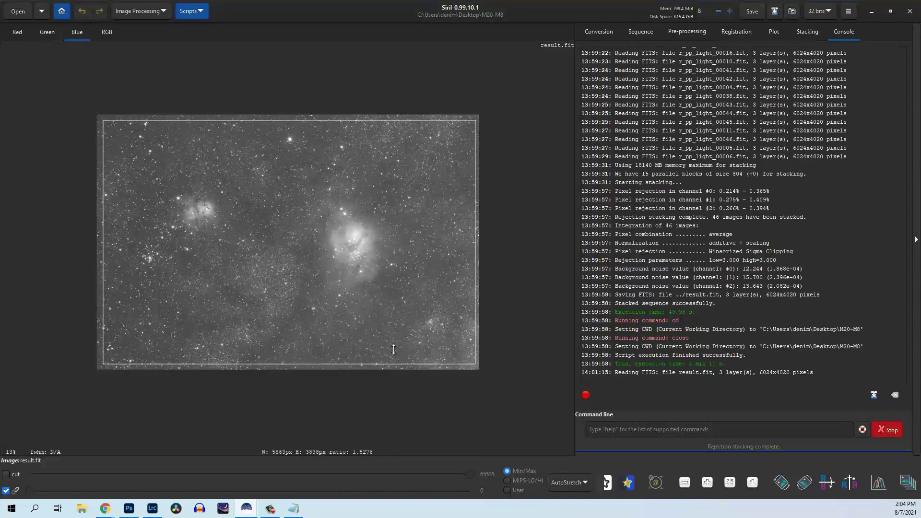
pyautogui.rightClick(274, 212)
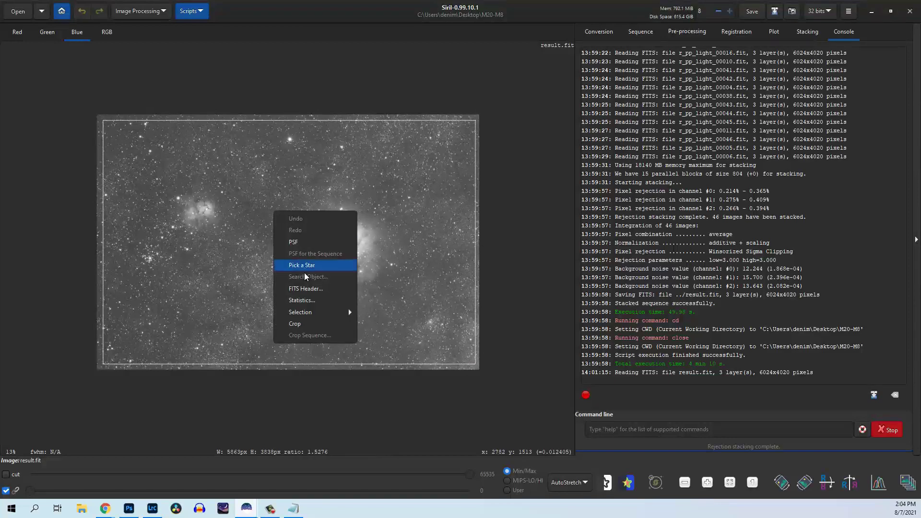
pyautogui.moveTo(312, 313)
pyautogui.click(389, 345)
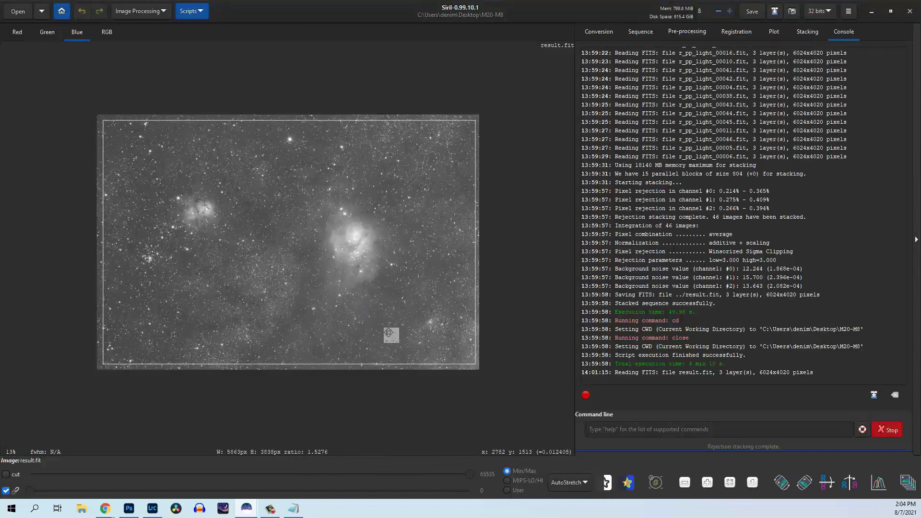
# Shrink the selection to about 5178 × 3452 px to exclude the uneven edges, crop the image to it, and fit the result to the view.
pyautogui.moveTo(284, 363); pyautogui.dragTo(285, 352)
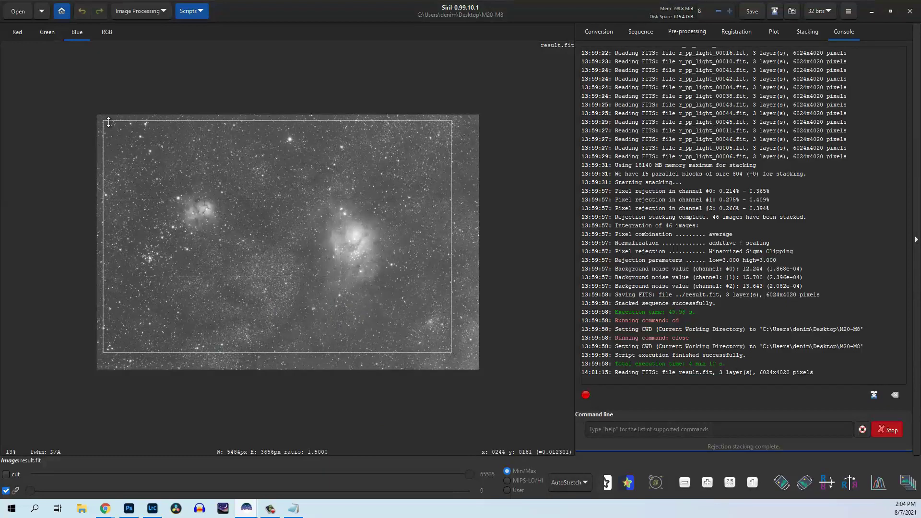
pyautogui.moveTo(104, 121); pyautogui.dragTo(109, 126)
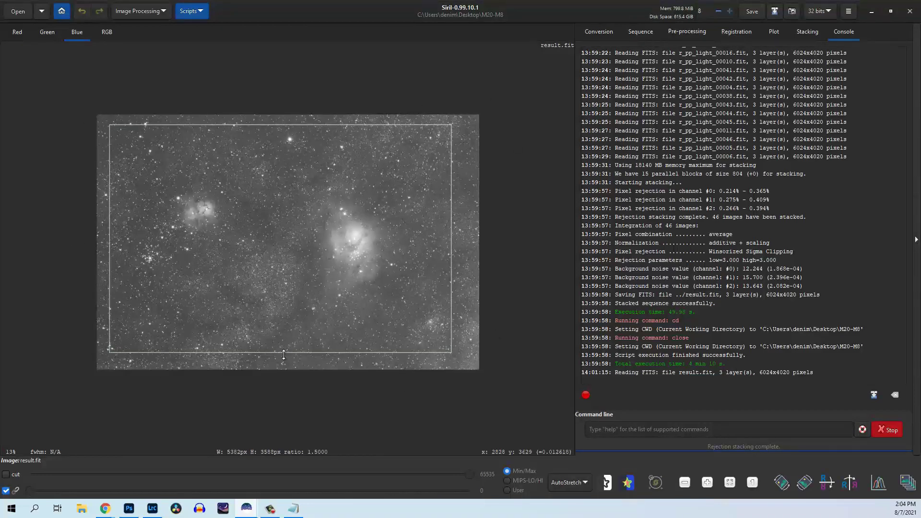
pyautogui.moveTo(281, 347); pyautogui.dragTo(285, 337)
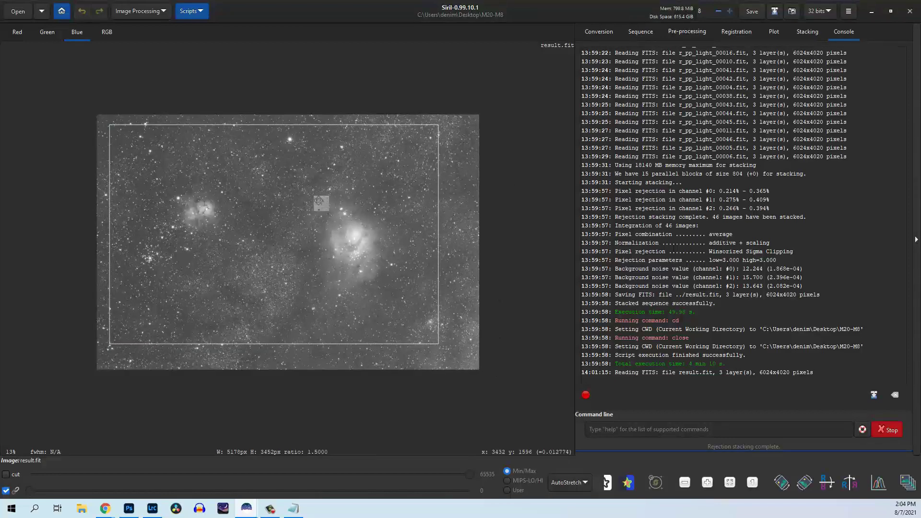
pyautogui.rightClick(302, 212)
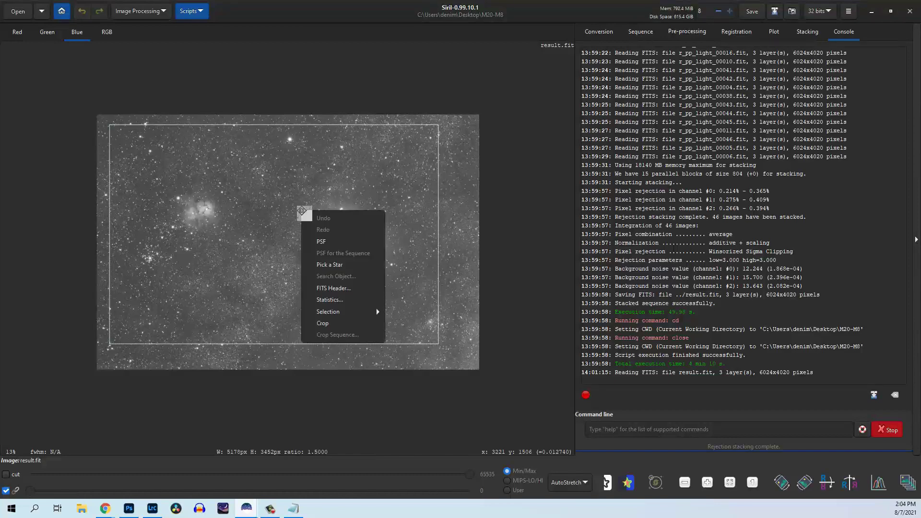
pyautogui.click(335, 324)
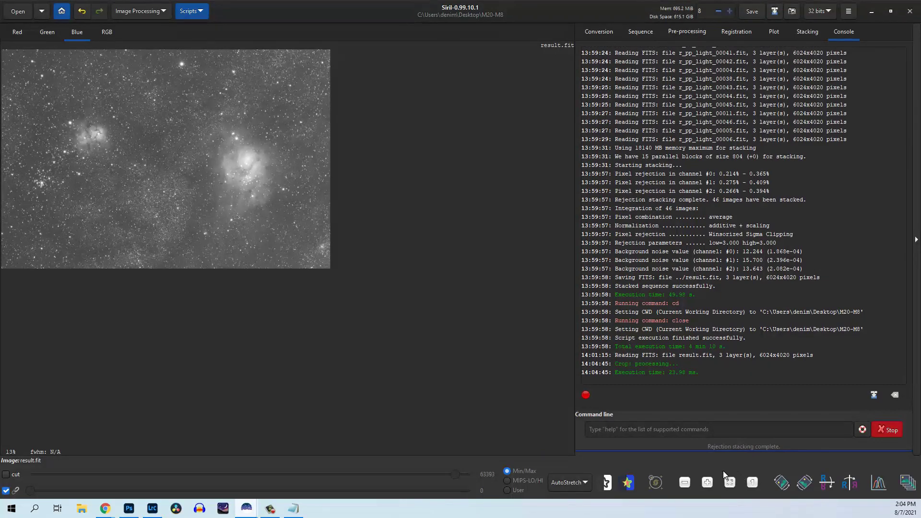
pyautogui.click(730, 484)
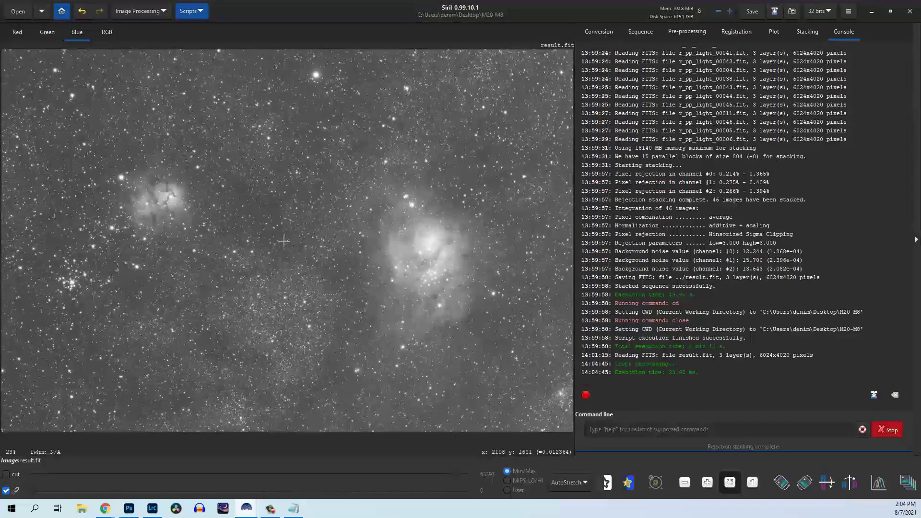
# Examine the detail of both nebulae and the surrounding star field up close in the cropped image's blue channel.
pyautogui.scroll(3, 287, 245)
pyautogui.scroll(-3, 288, 248)
pyautogui.scroll(3, 126, 175)
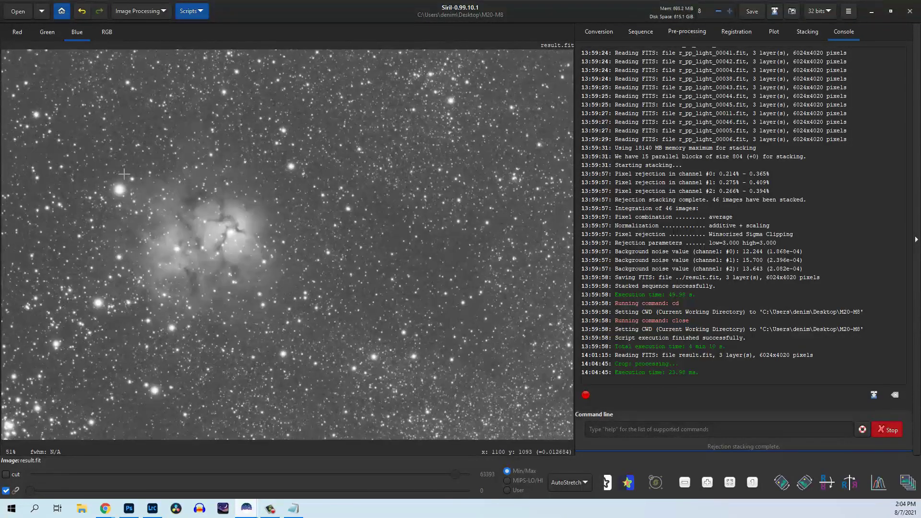
pyautogui.scroll(-2, 412, 263)
pyautogui.scroll(1, 232, 231)
pyautogui.scroll(-1, 232, 231)
pyautogui.scroll(-1, 253, 226)
pyautogui.scroll(1, 349, 165)
pyautogui.scroll(2, 432, 239)
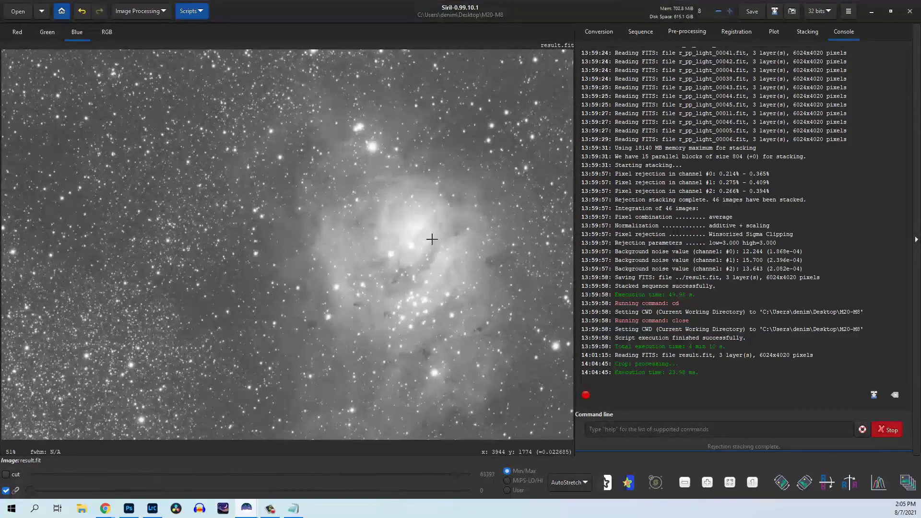
pyautogui.scroll(-2, 411, 232)
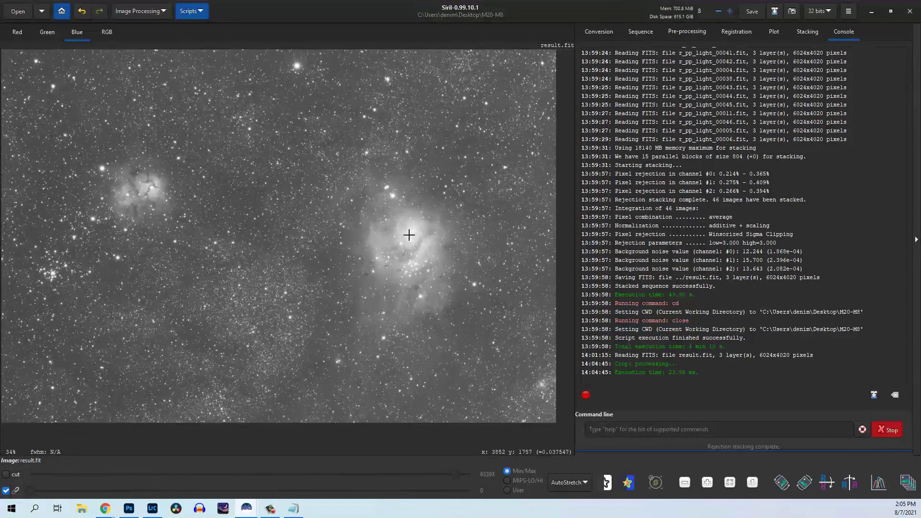
pyautogui.scroll(1, 331, 218)
pyautogui.scroll(-2, 331, 218)
pyautogui.moveTo(259, 238); pyautogui.dragTo(312, 223)
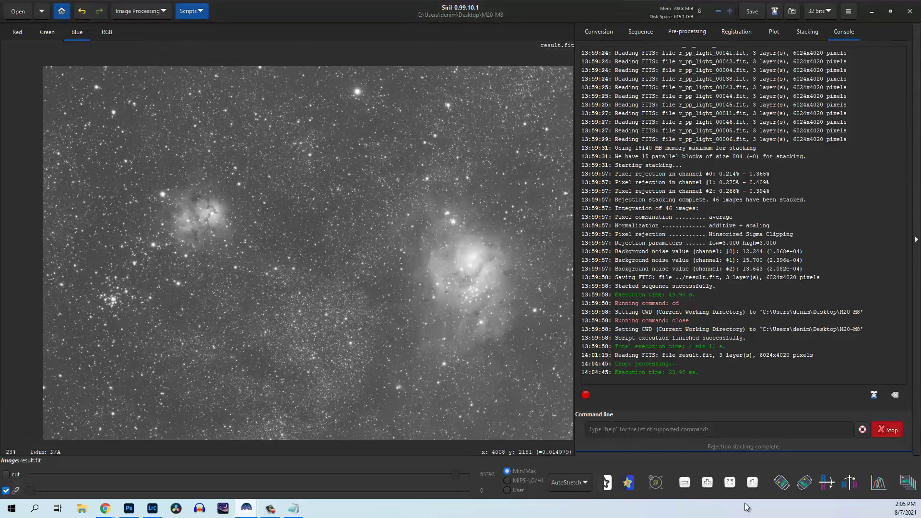
pyautogui.click(732, 484)
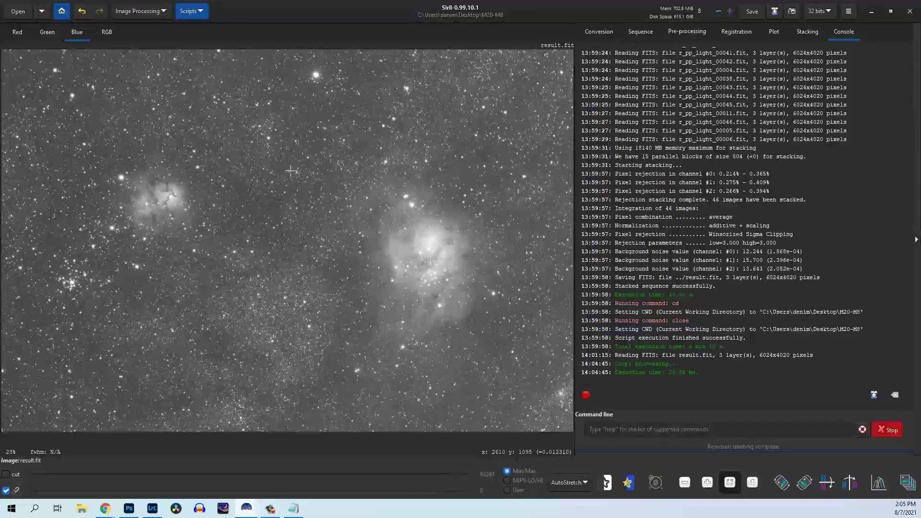
# View the cropped image in RGB and generate background extraction samples with degree order 4, 20 samples per line and tolerance 1.00.
pyautogui.click(111, 34)
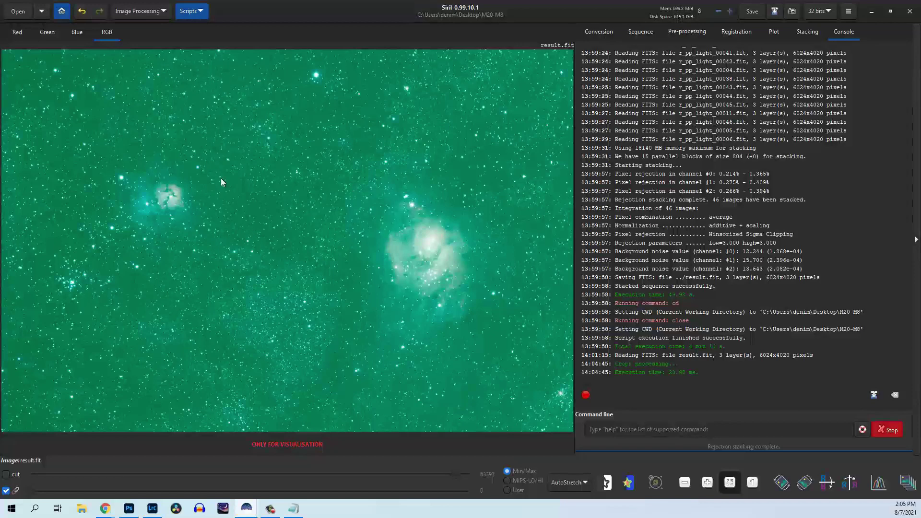
pyautogui.click(144, 13)
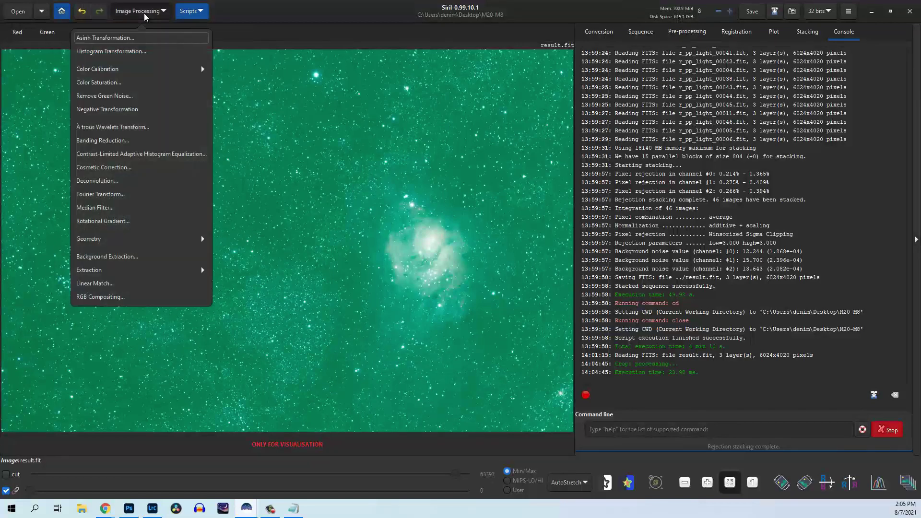
pyautogui.click(144, 256)
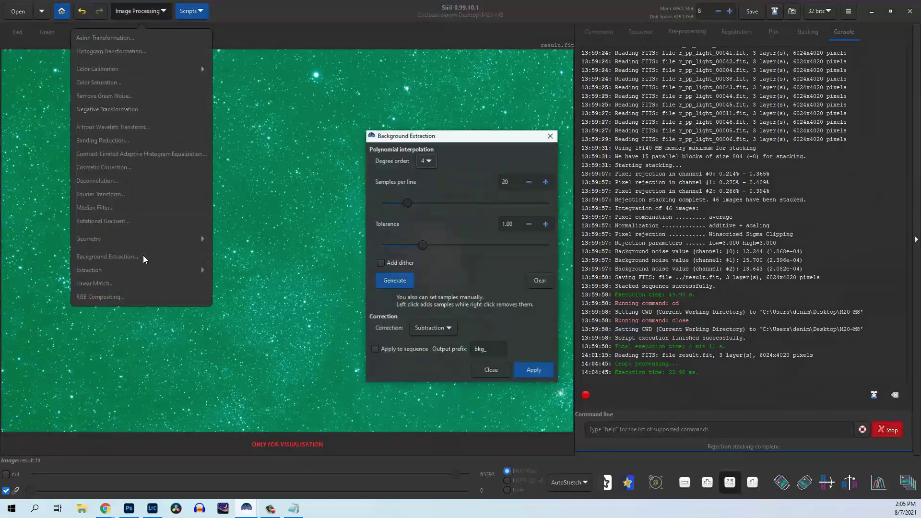
pyautogui.moveTo(445, 141); pyautogui.dragTo(659, 97)
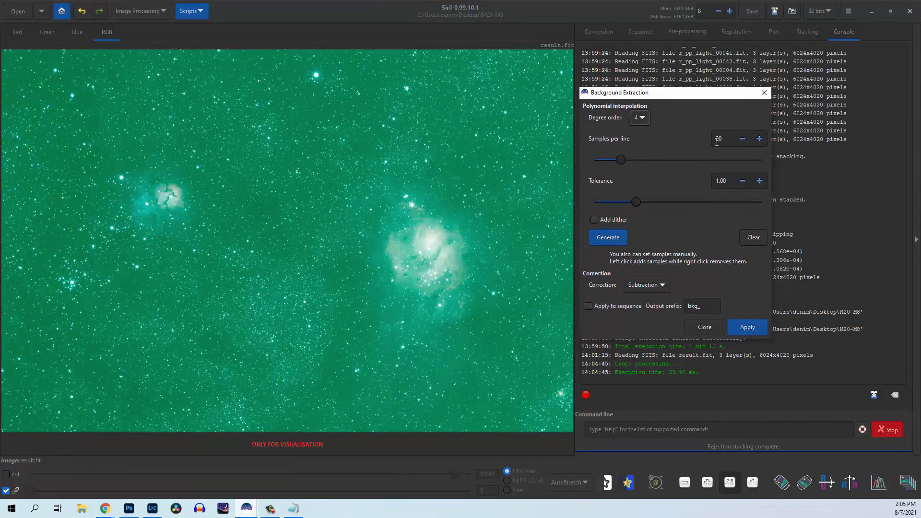
pyautogui.click(617, 242)
# Inspect the background samples in each colour channel and, in the blue channel, remove those bordering the large nebula.
pyautogui.click(78, 33)
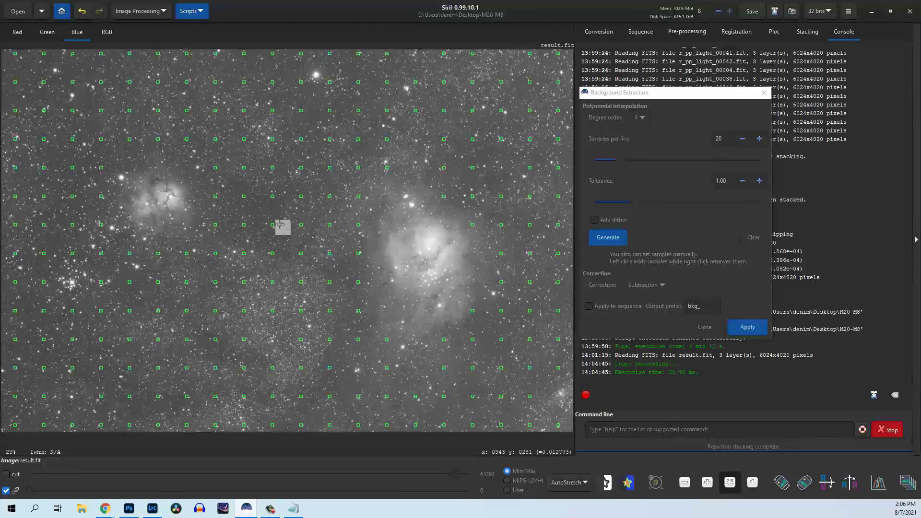
pyautogui.click(46, 32)
pyautogui.click(19, 32)
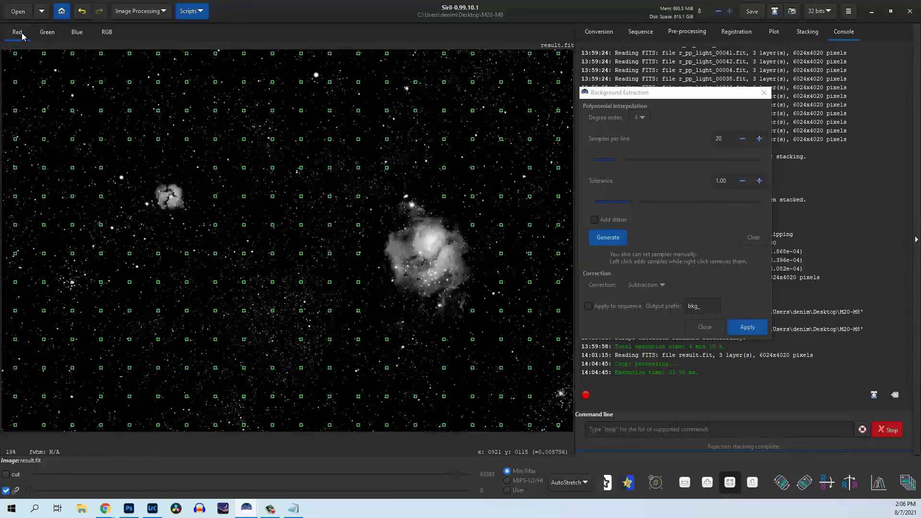
pyautogui.click(48, 32)
pyautogui.click(76, 32)
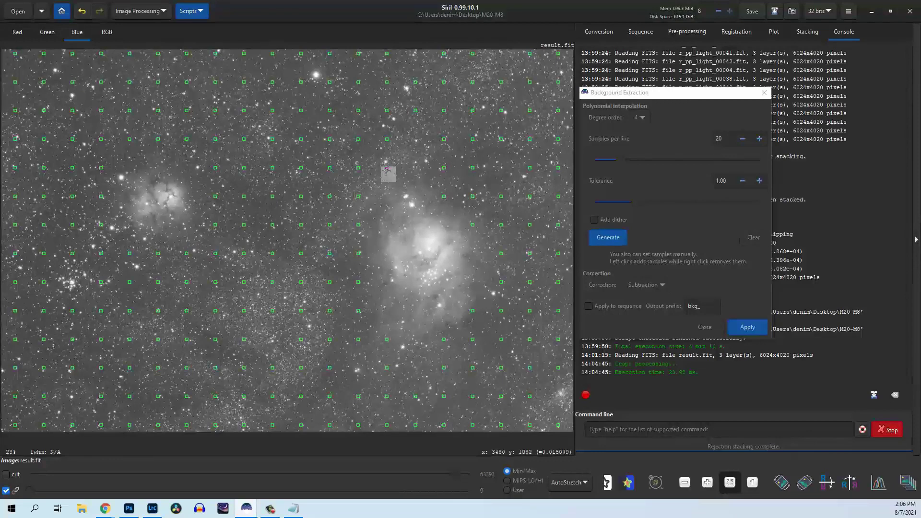
pyautogui.rightClick(358, 197)
pyautogui.rightClick(358, 225)
pyautogui.rightClick(358, 253)
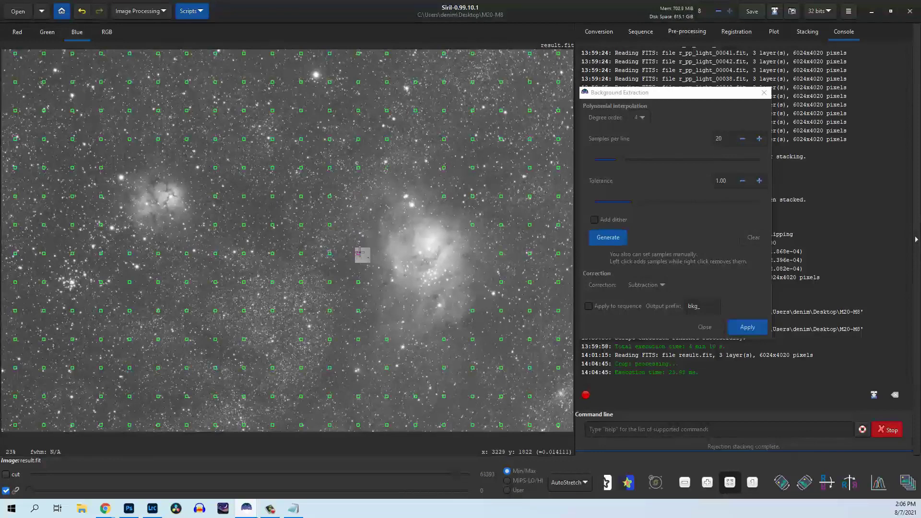
pyautogui.rightClick(358, 282)
pyautogui.rightClick(358, 311)
pyautogui.rightClick(387, 340)
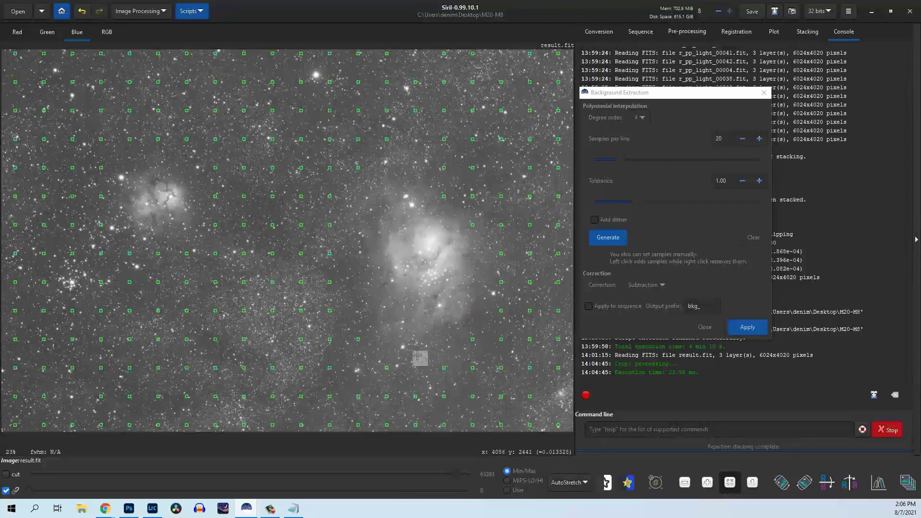
pyautogui.rightClick(473, 225)
pyautogui.rightClick(444, 196)
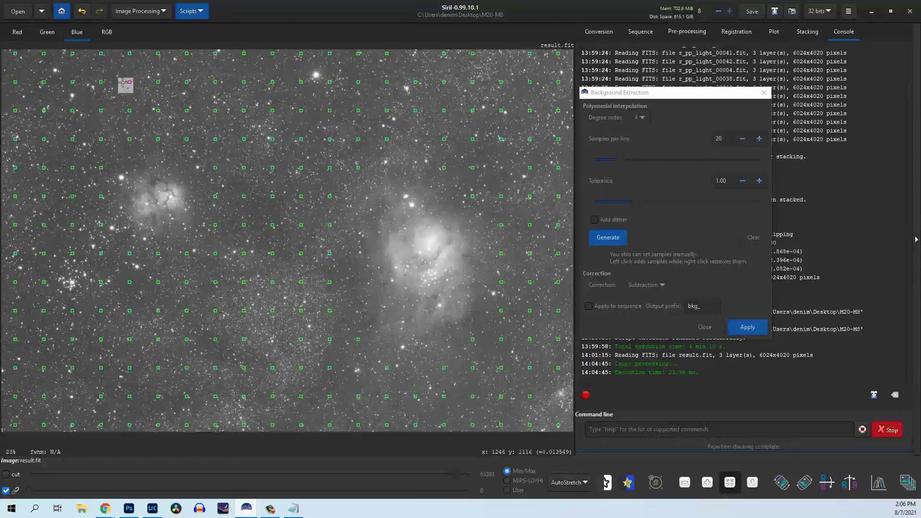
# Return to the RGB view and apply the background extraction with Subtraction correction, closing its dialog.
pyautogui.click(103, 33)
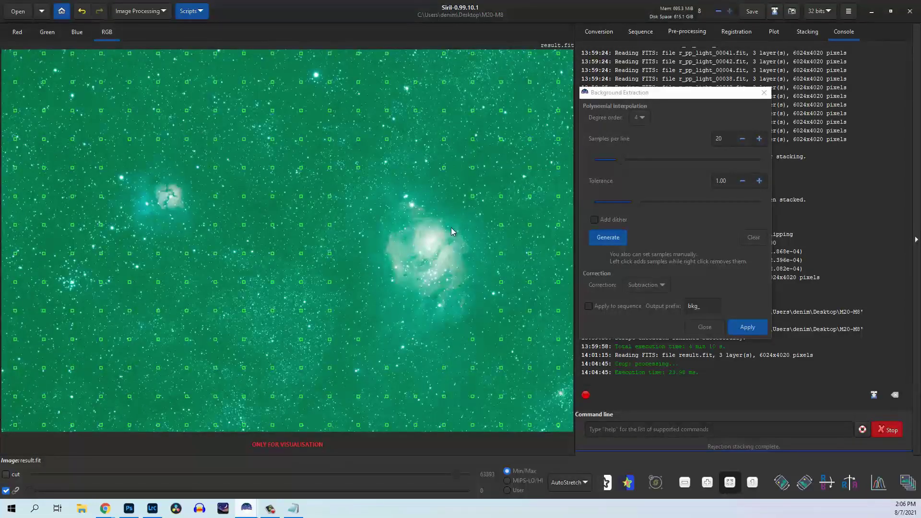
pyautogui.click(757, 328)
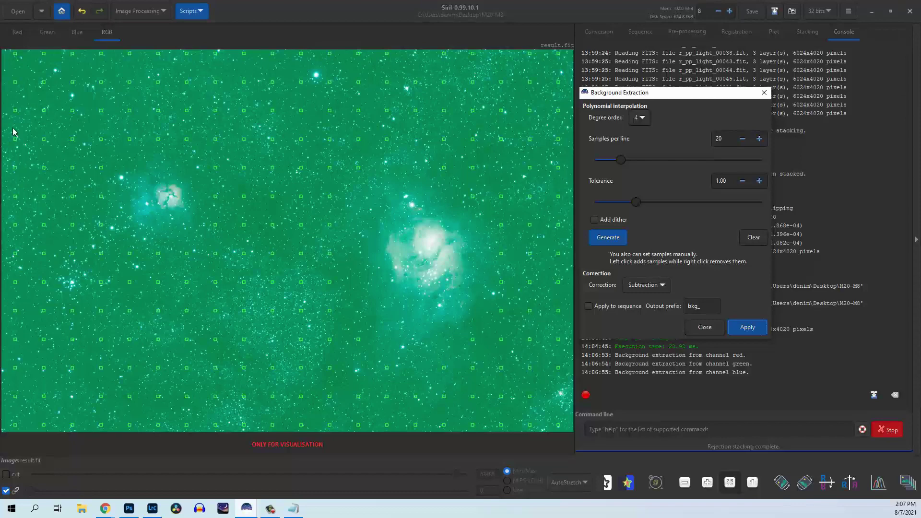
pyautogui.click(764, 93)
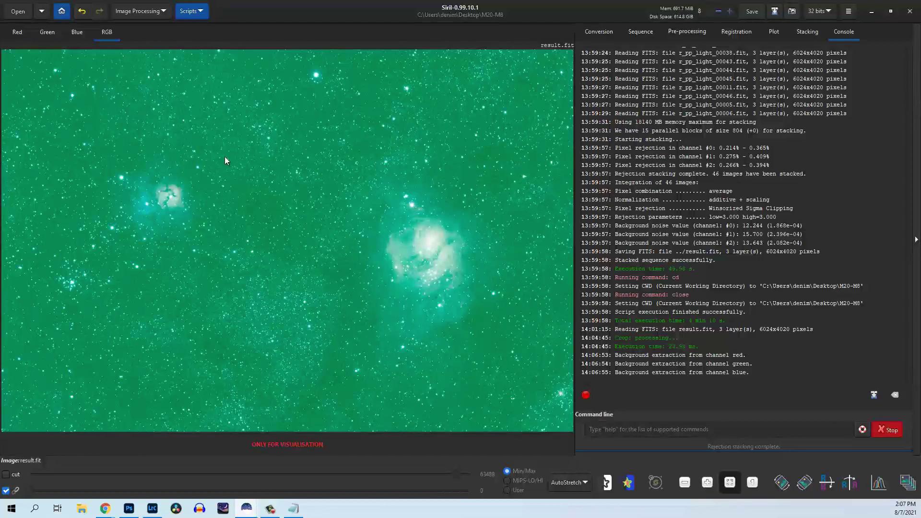
# Open Photometric Color Calibration, load the metadata from the image and set the focal distance to 360 mm.
pyautogui.click(151, 13)
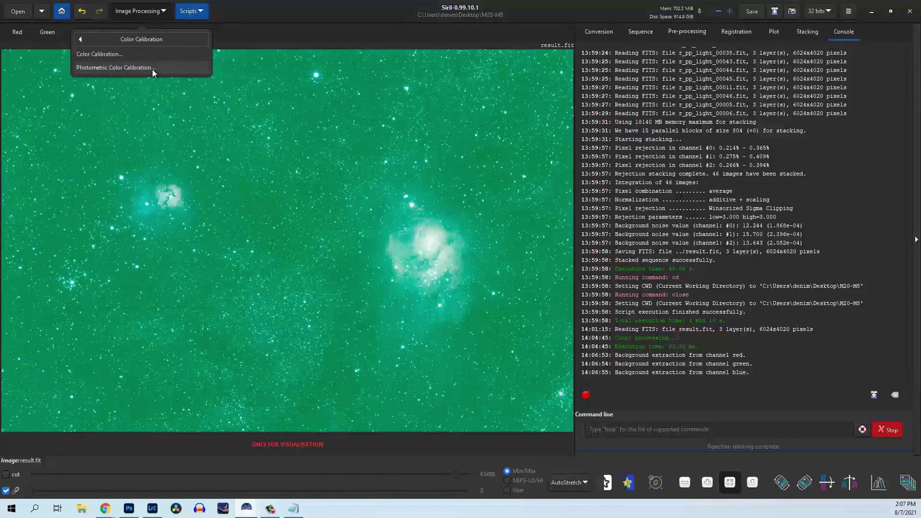
pyautogui.click(153, 70)
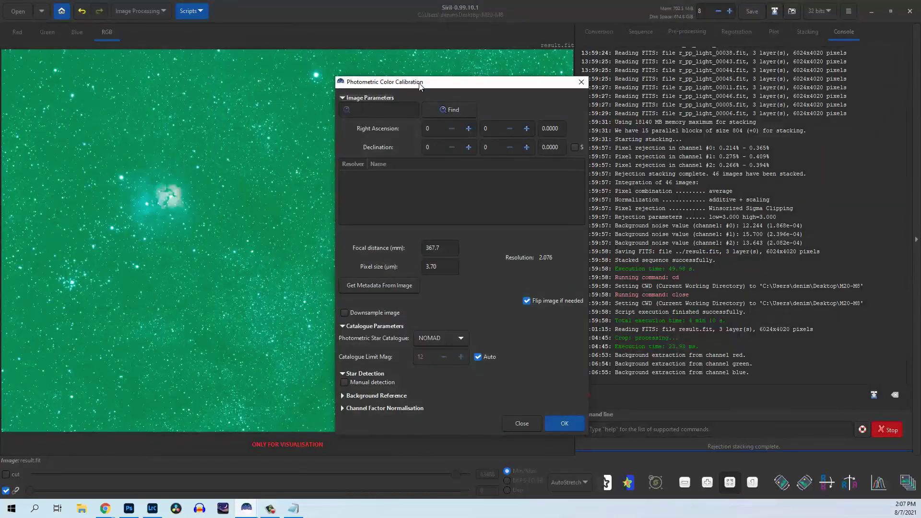
pyautogui.moveTo(434, 85); pyautogui.dragTo(660, 69)
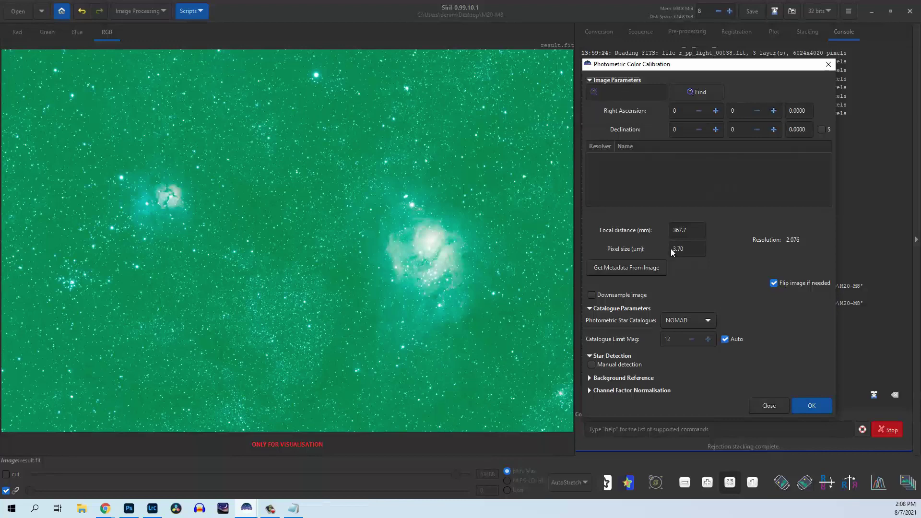
pyautogui.click(624, 267)
pyautogui.moveTo(695, 230); pyautogui.dragTo(670, 228)
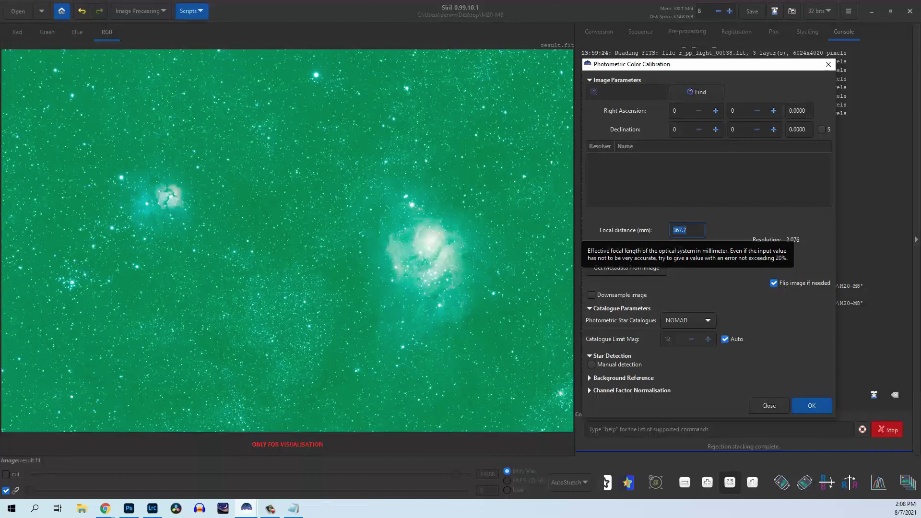
pyautogui.write('360')
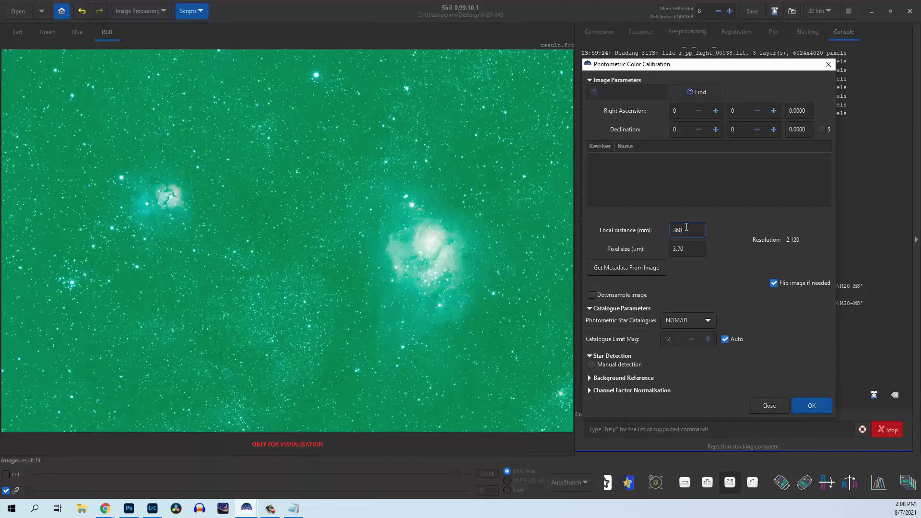
pyautogui.click(690, 249)
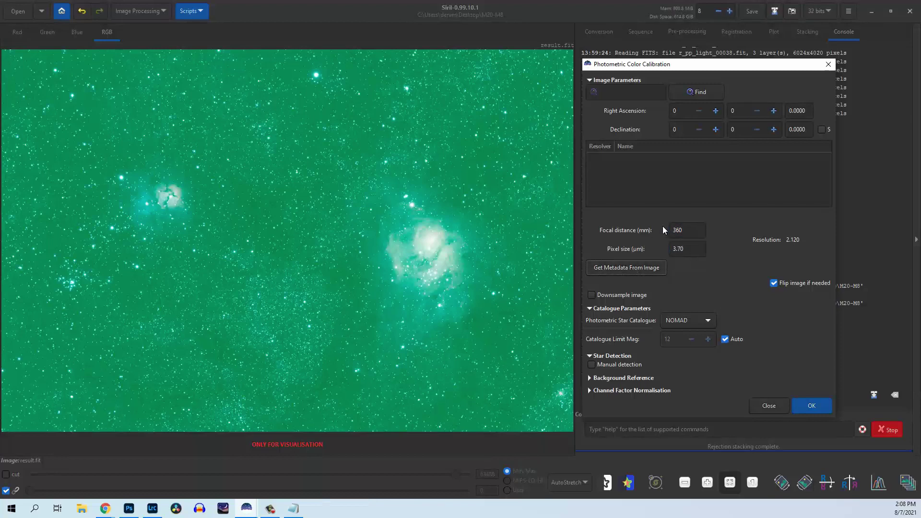
pyautogui.click(690, 230)
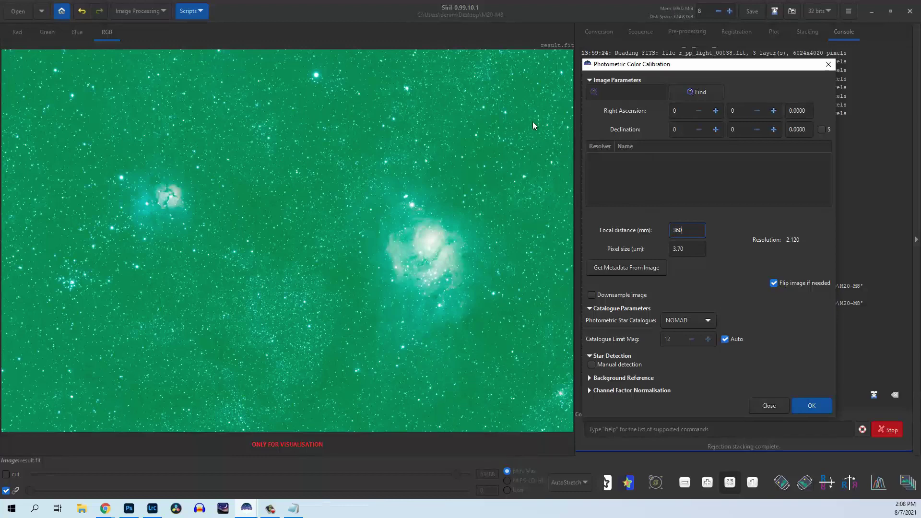
# Search for "lagoon", choose the Simbad entry Lagoon Nebula, run the photometric colour calibration with the NOMAD catalogue and close its dialog.
pyautogui.click(610, 92)
pyautogui.write('lagoon')
pyautogui.click(627, 160)
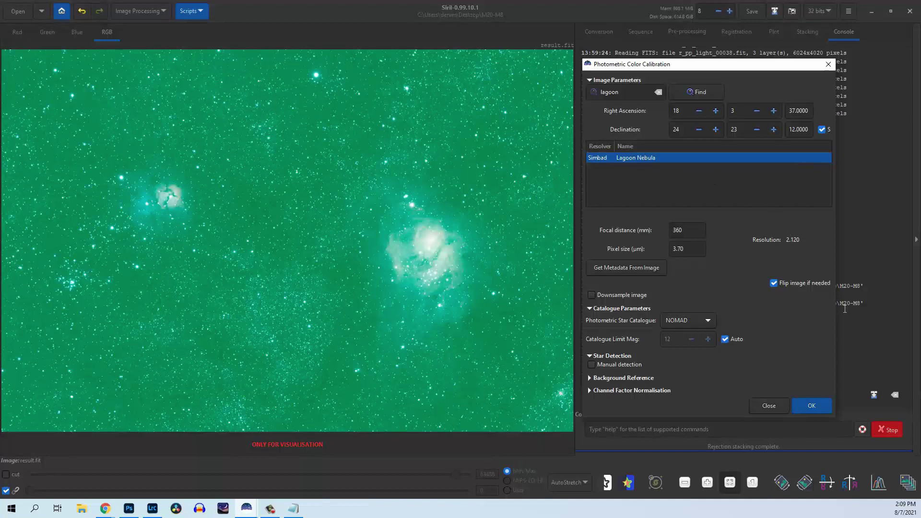
pyautogui.click(808, 406)
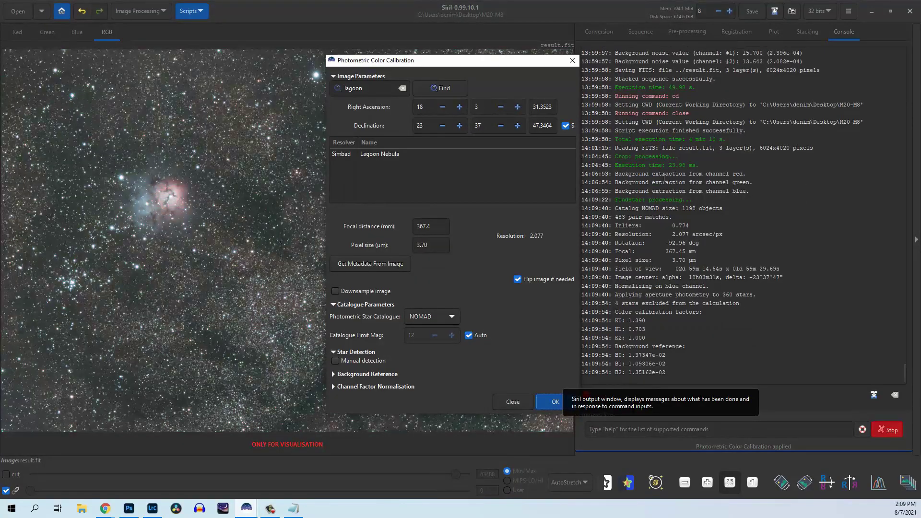
pyautogui.click(572, 60)
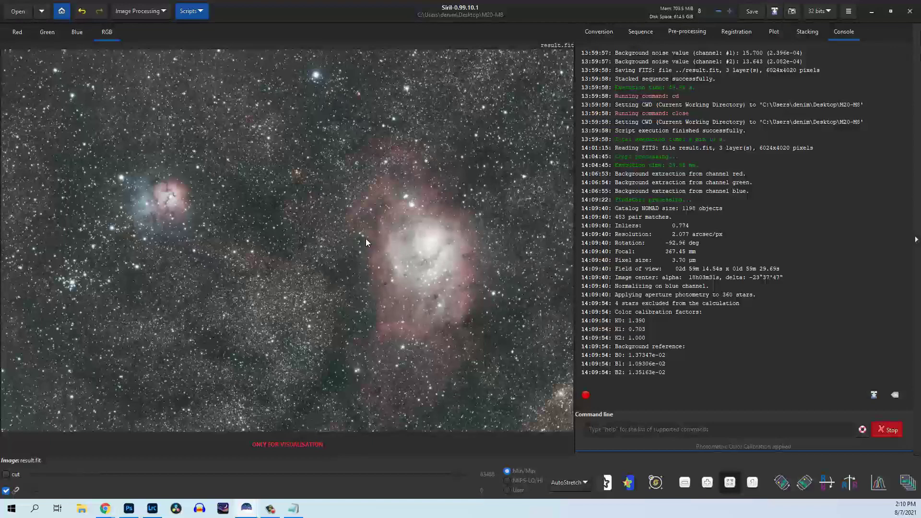
# Switch the display mode from AutoStretch to Linear.
pyautogui.click(570, 482)
pyautogui.click(543, 394)
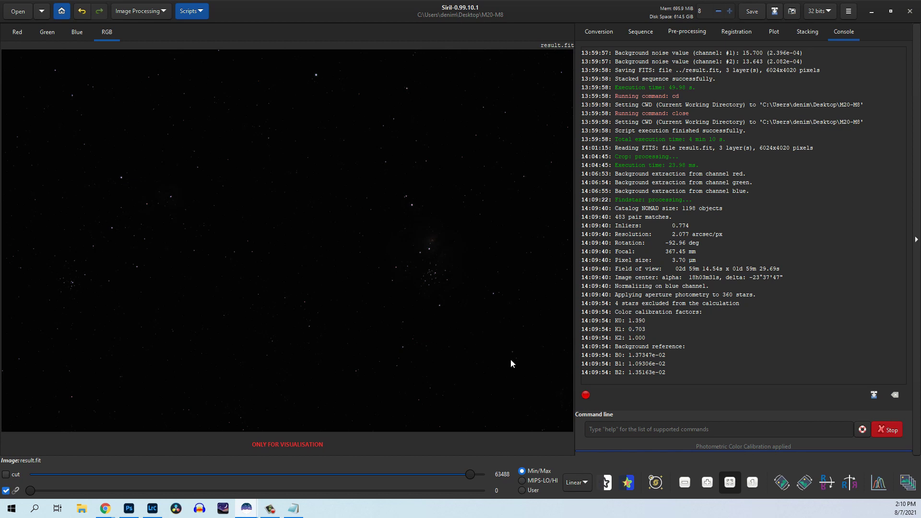
pyautogui.click(581, 479)
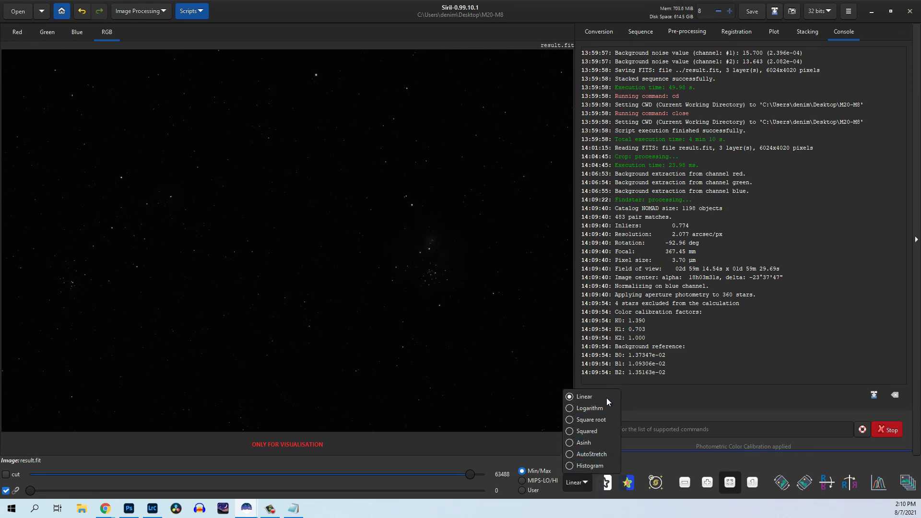
pyautogui.click(156, 267)
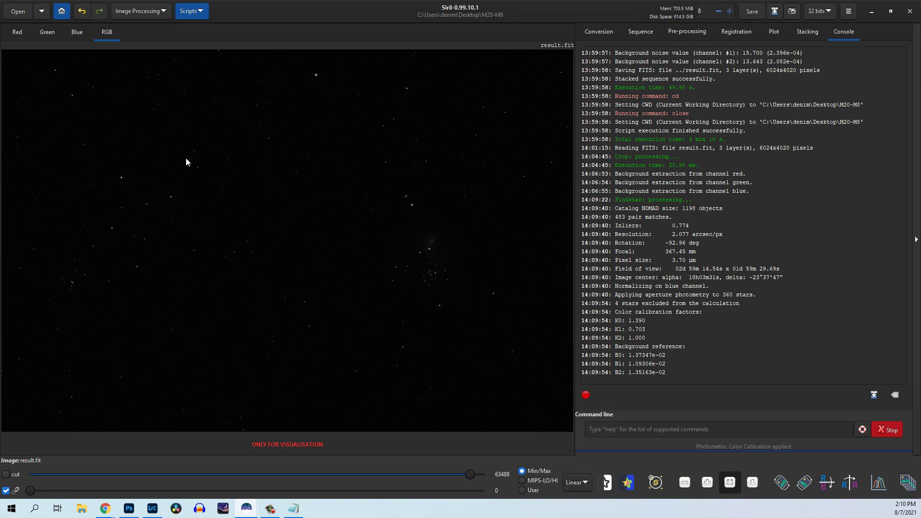
# Open Histogram Transformation, apply its autostretch algorithm to the image, and move the dialog clear of the image.
pyautogui.click(154, 15)
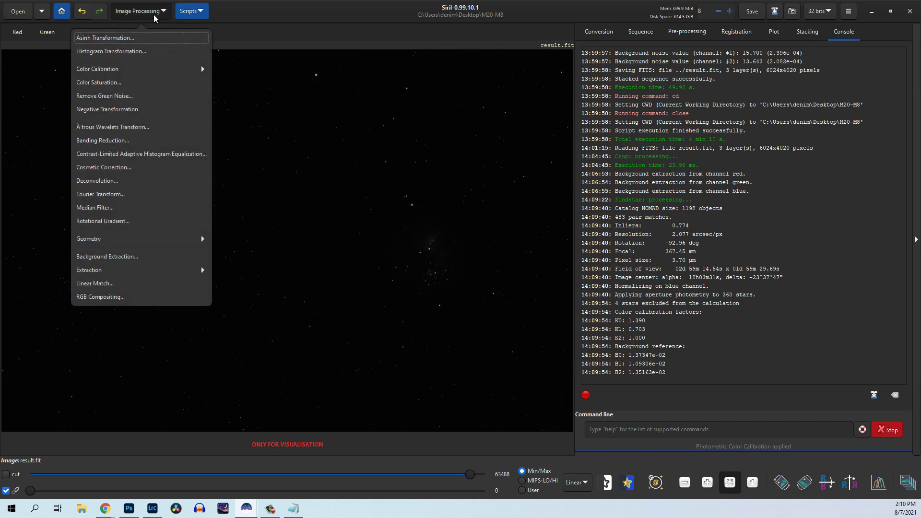
pyautogui.click(137, 53)
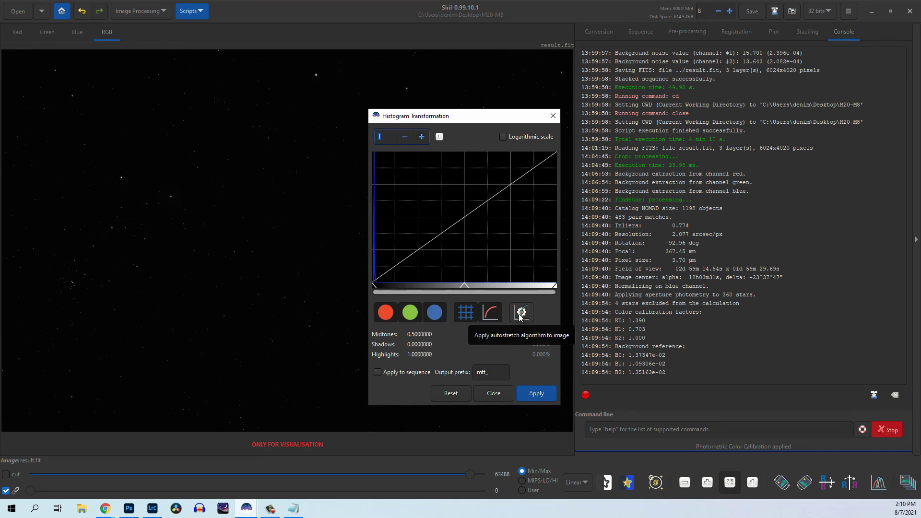
pyautogui.click(520, 313)
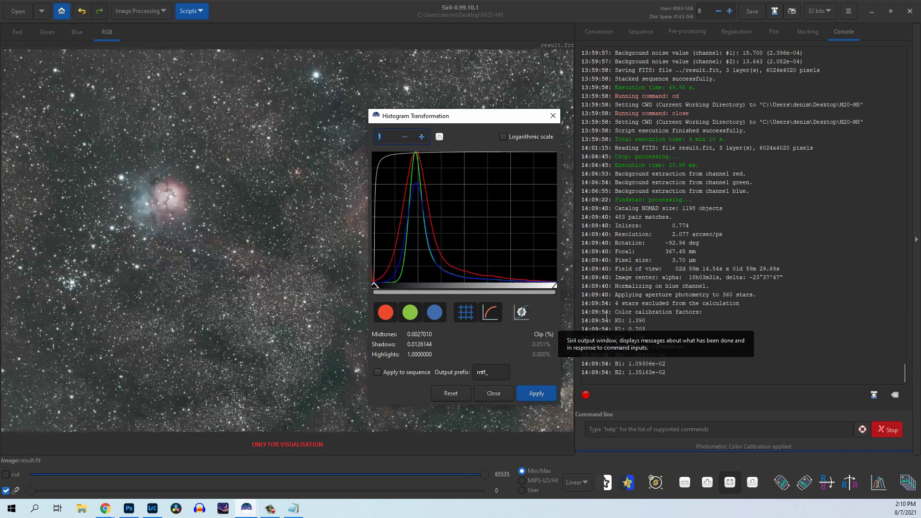
pyautogui.moveTo(425, 116); pyautogui.dragTo(697, 85)
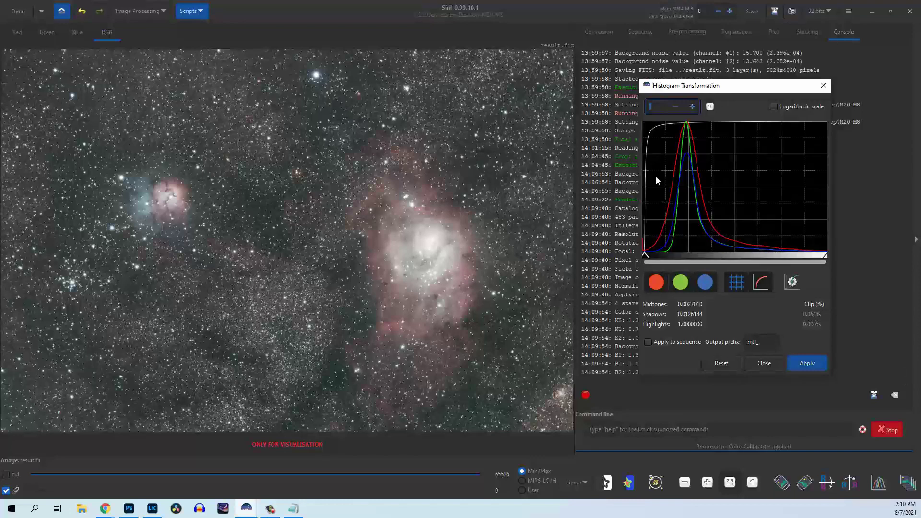
# Fine-tune the histogram stretch by setting midtones to about 0.0059657 and shadows to about 0.0129534, and close the dialog.
pyautogui.click(692, 106)
pyautogui.click(692, 106)
pyautogui.click(693, 106)
pyautogui.click(692, 106)
pyautogui.click(693, 106)
pyautogui.click(692, 106)
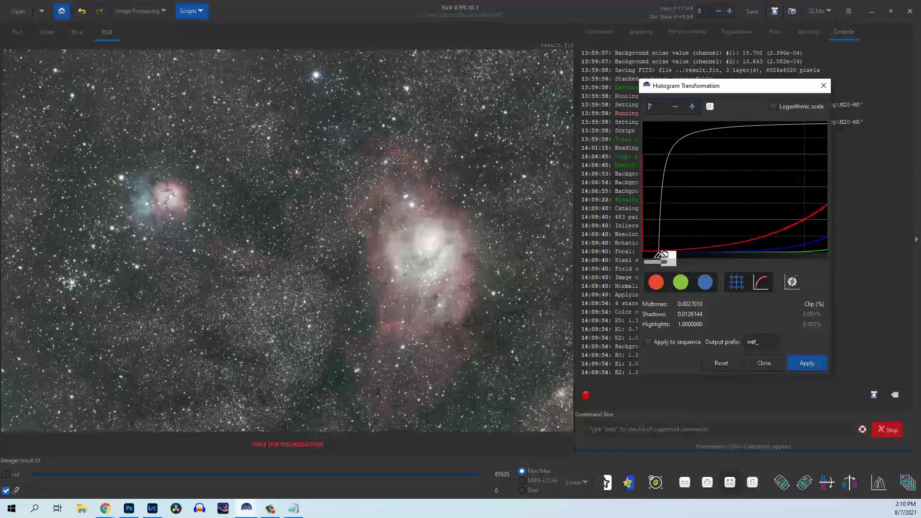
pyautogui.moveTo(662, 254); pyautogui.dragTo(667, 255)
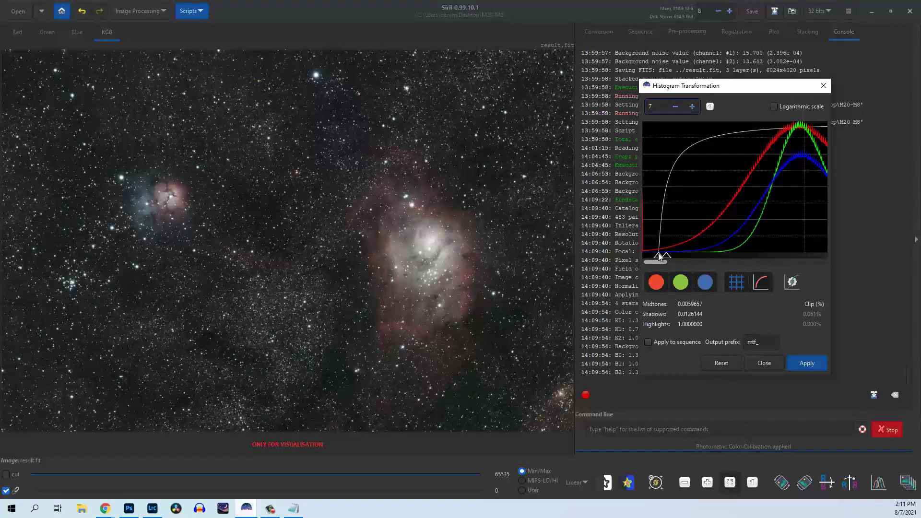
pyautogui.moveTo(658, 256); pyautogui.dragTo(656, 256)
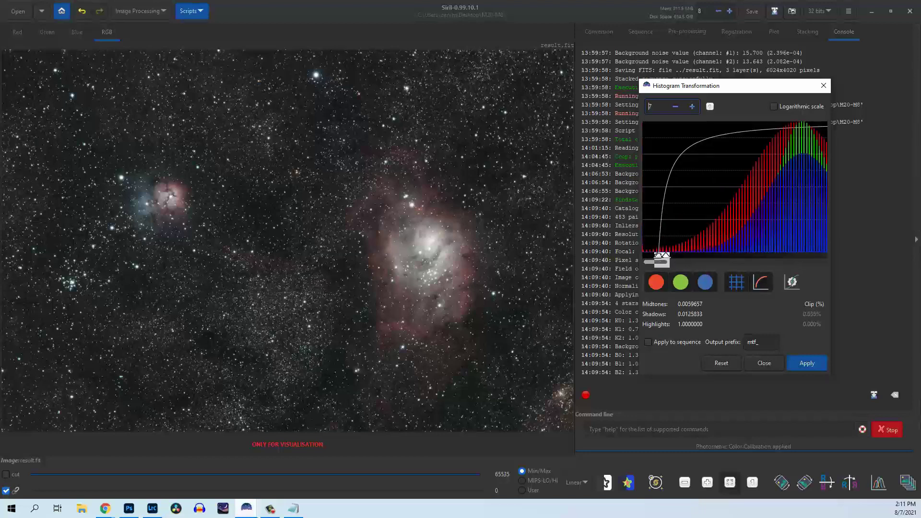
pyautogui.moveTo(659, 258); pyautogui.dragTo(661, 258)
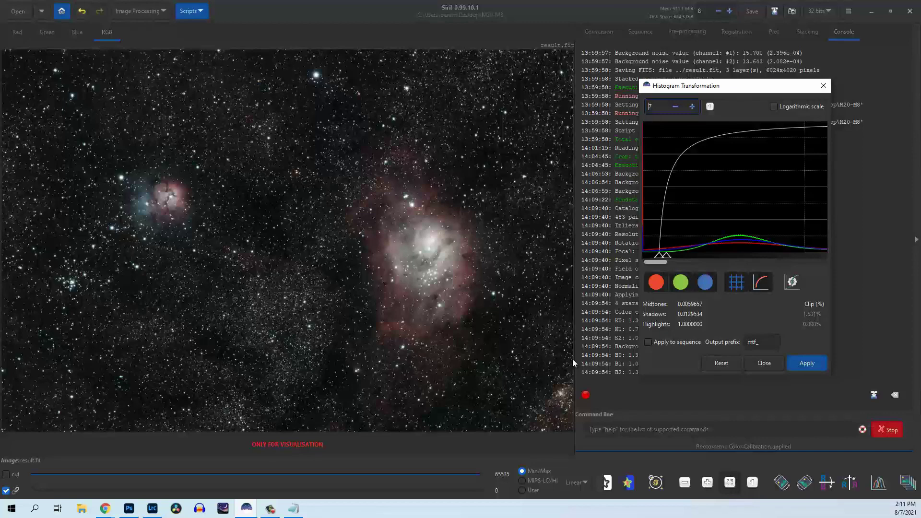
pyautogui.click(755, 363)
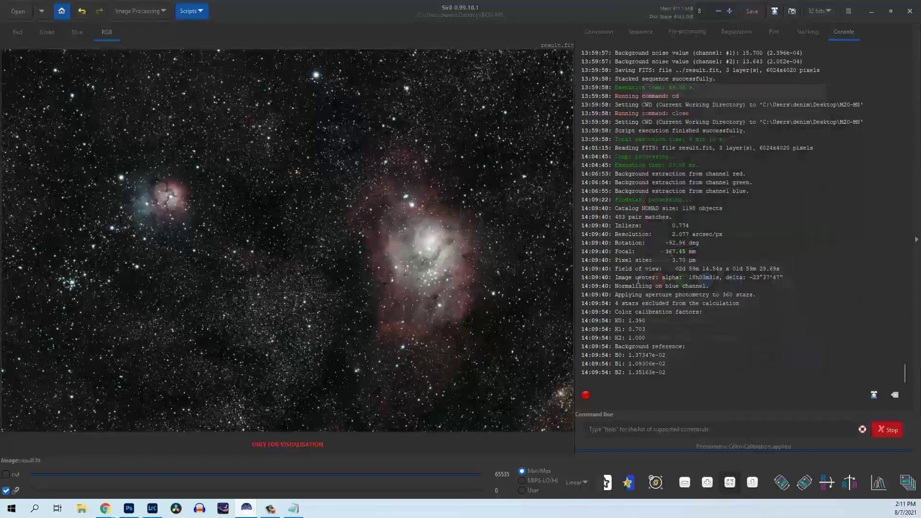
# Open Asinh Transformation, move its dialog clear of the image, and set the stretch factor to 150.
pyautogui.click(139, 15)
pyautogui.click(141, 39)
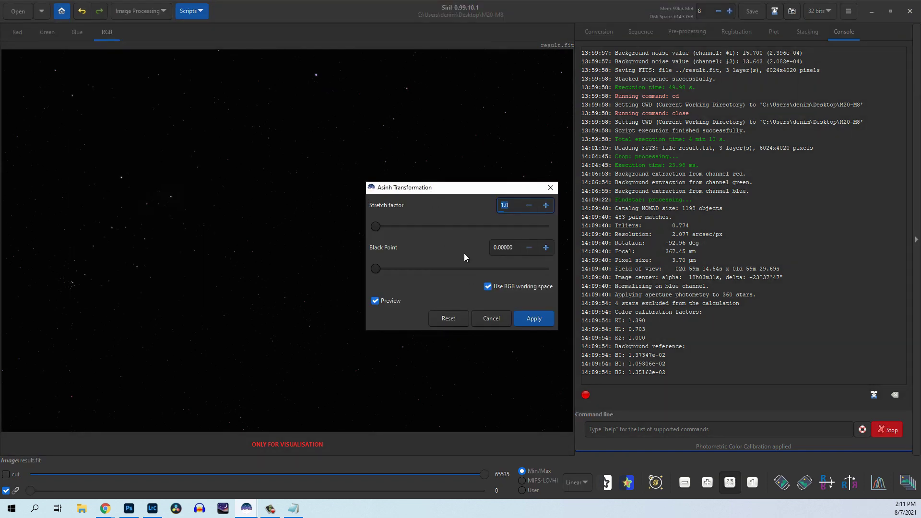
pyautogui.moveTo(448, 187); pyautogui.dragTo(659, 159)
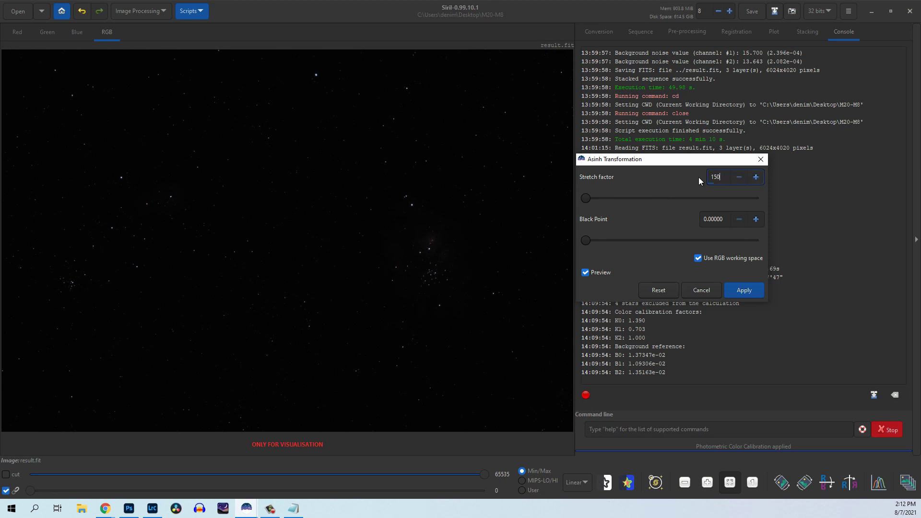
pyautogui.press('Return')
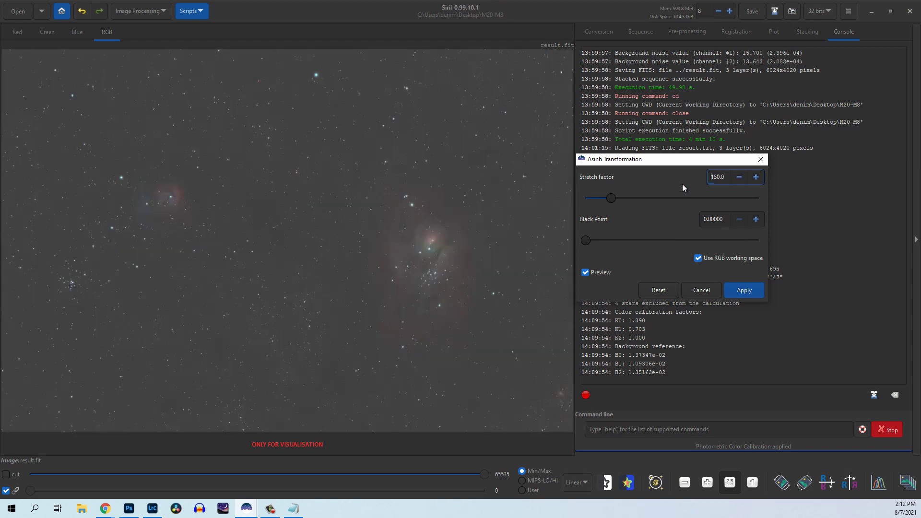
# Raise the asinh black point to 0.01000 and apply the transformation.
pyautogui.click(757, 220)
pyautogui.click(756, 220)
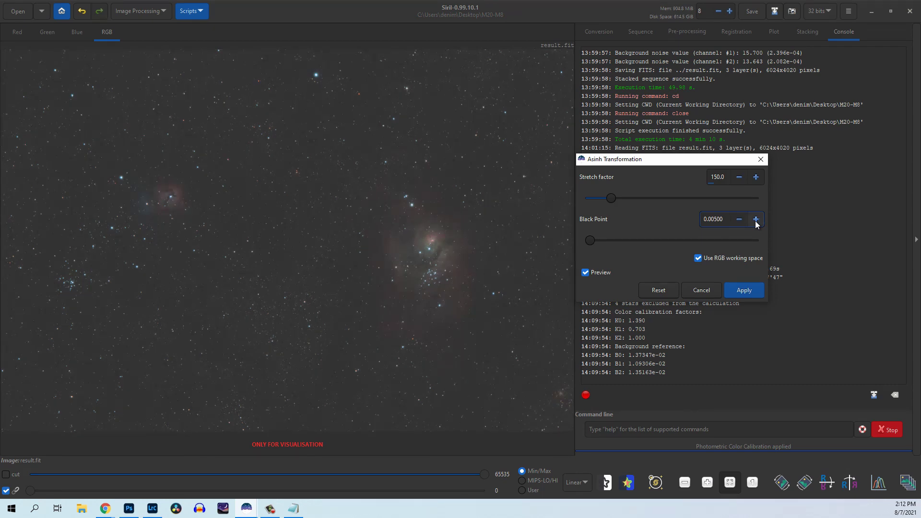
pyautogui.click(756, 220)
pyautogui.click(756, 221)
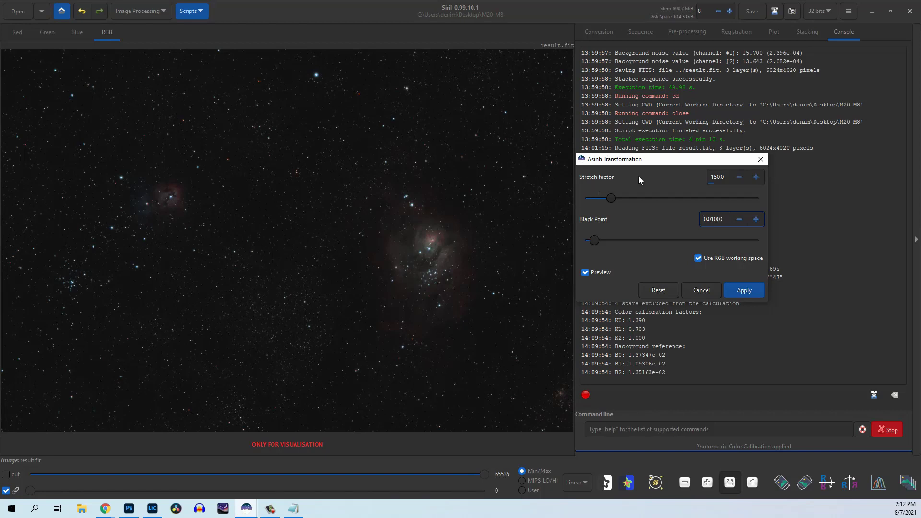
pyautogui.click(745, 289)
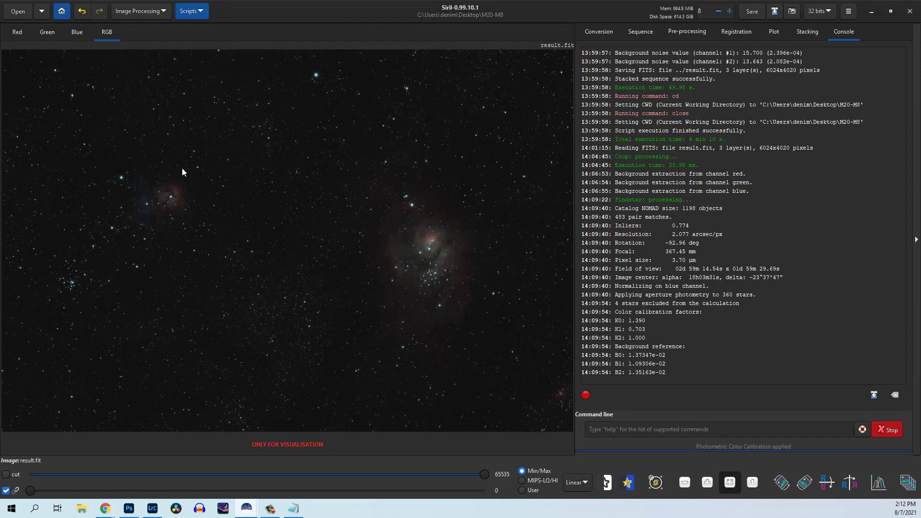
# Start a second Asinh Transformation on the stretched image and set its stretch factor to 10.
pyautogui.click(138, 14)
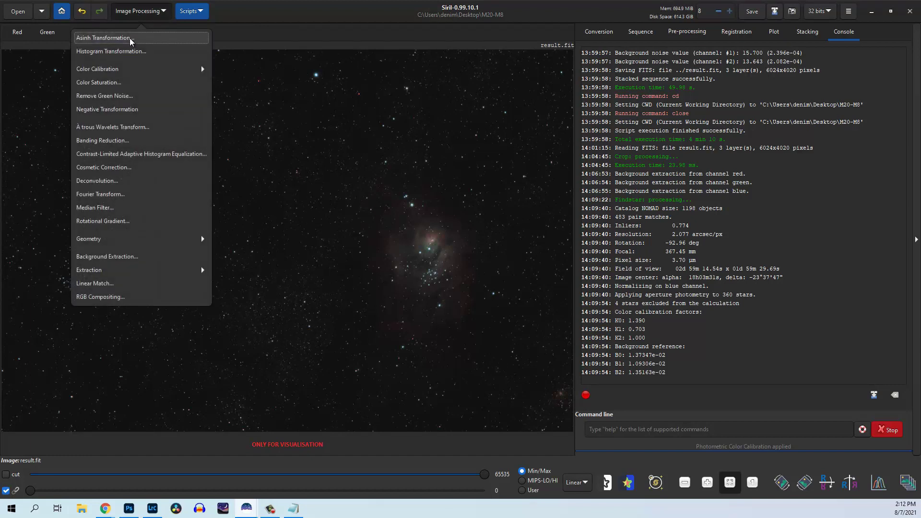
pyautogui.click(103, 31)
pyautogui.click(756, 177)
pyautogui.click(756, 177)
pyautogui.click(756, 177)
pyautogui.click(756, 177)
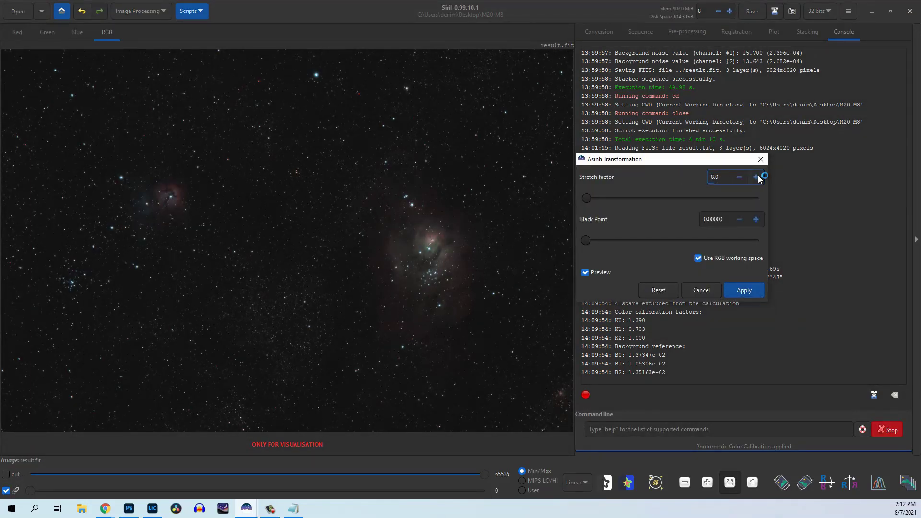
pyautogui.click(756, 177)
pyautogui.click(756, 177)
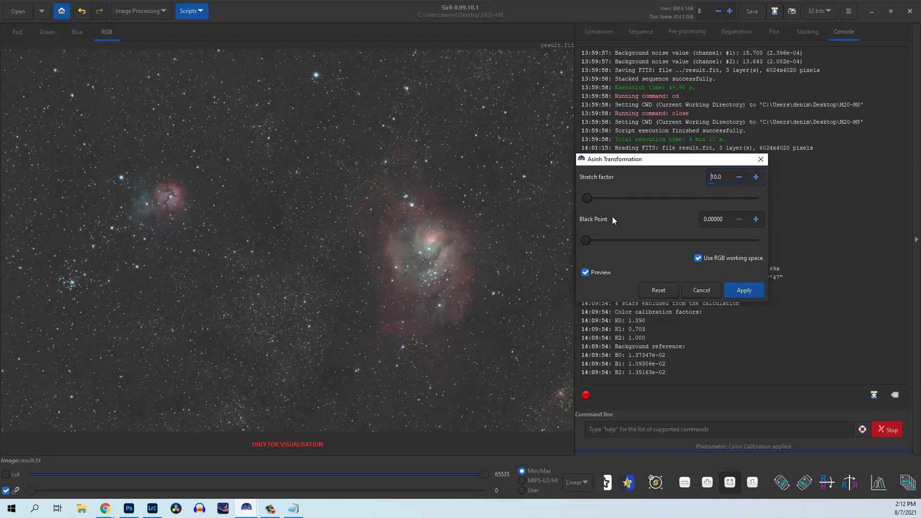
# Set the second asinh stretch's black point to 0.04000 and apply it to the image.
pyautogui.click(756, 220)
pyautogui.click(756, 219)
pyautogui.click(756, 219)
pyautogui.click(756, 219)
pyautogui.click(756, 220)
pyautogui.click(756, 220)
pyautogui.click(756, 219)
pyautogui.click(756, 220)
pyautogui.click(757, 219)
pyautogui.click(756, 220)
pyautogui.click(739, 220)
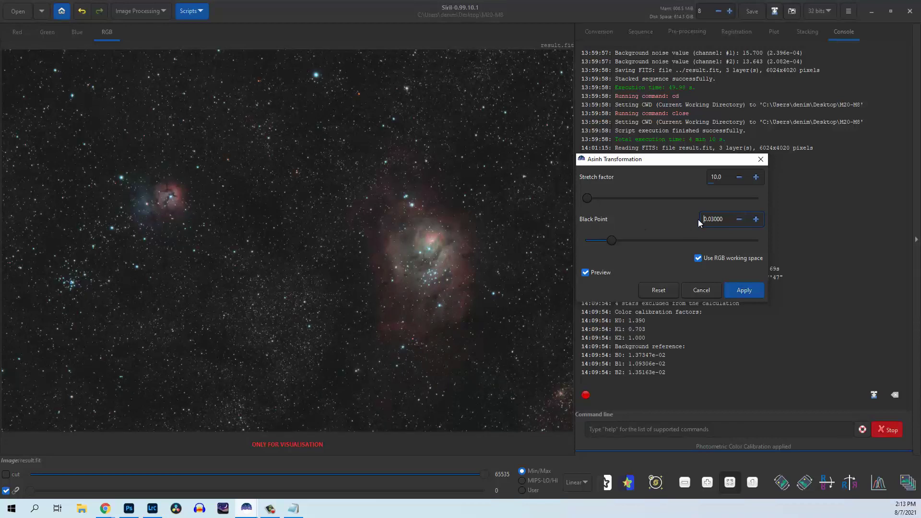
pyautogui.click(752, 221)
pyautogui.click(752, 221)
pyautogui.click(752, 220)
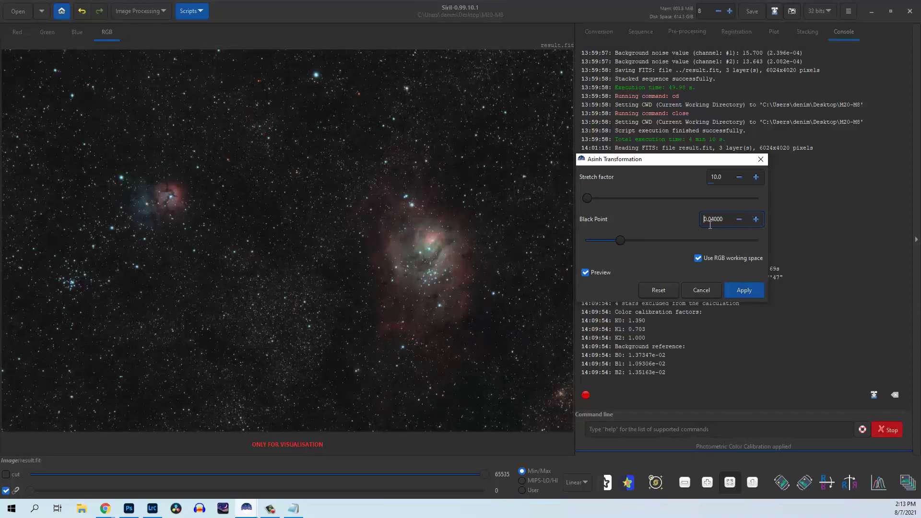
pyautogui.click(744, 290)
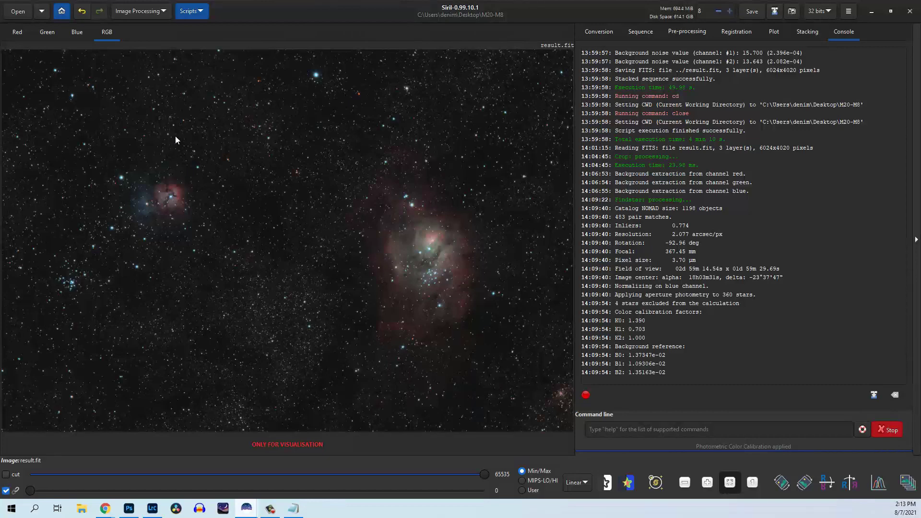
# Open Histogram Transformation and reduce the histogram display zoom factor to 1.
pyautogui.click(155, 13)
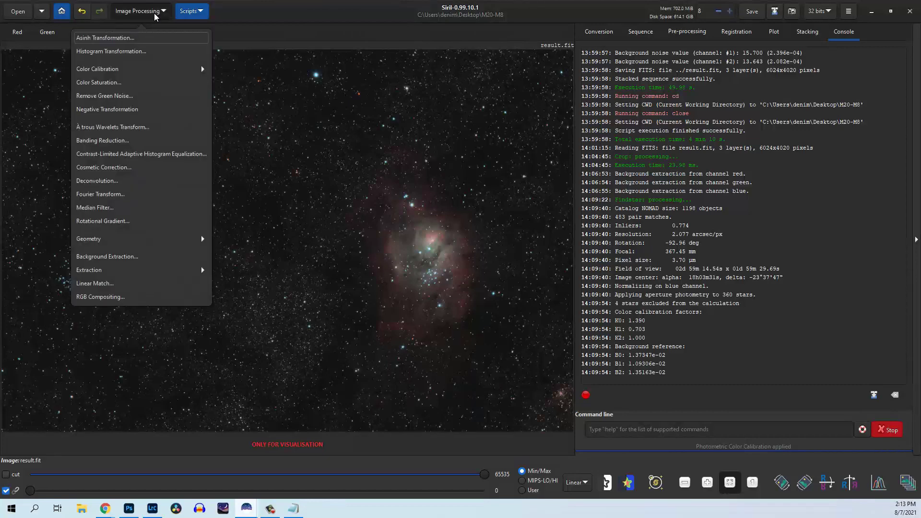
pyautogui.click(144, 50)
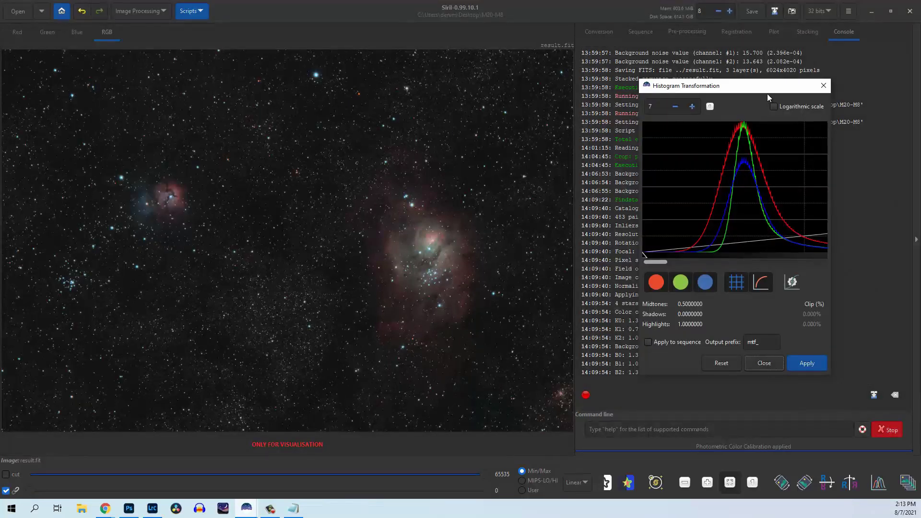
pyautogui.moveTo(746, 87); pyautogui.dragTo(662, 89)
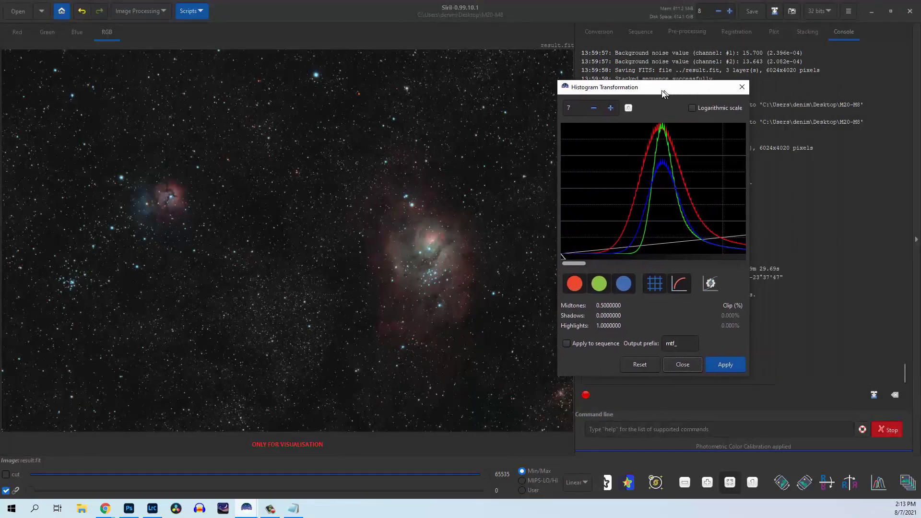
pyautogui.click(591, 108)
pyautogui.click(592, 108)
pyautogui.click(591, 108)
pyautogui.click(591, 108)
pyautogui.click(591, 108)
pyautogui.click(591, 108)
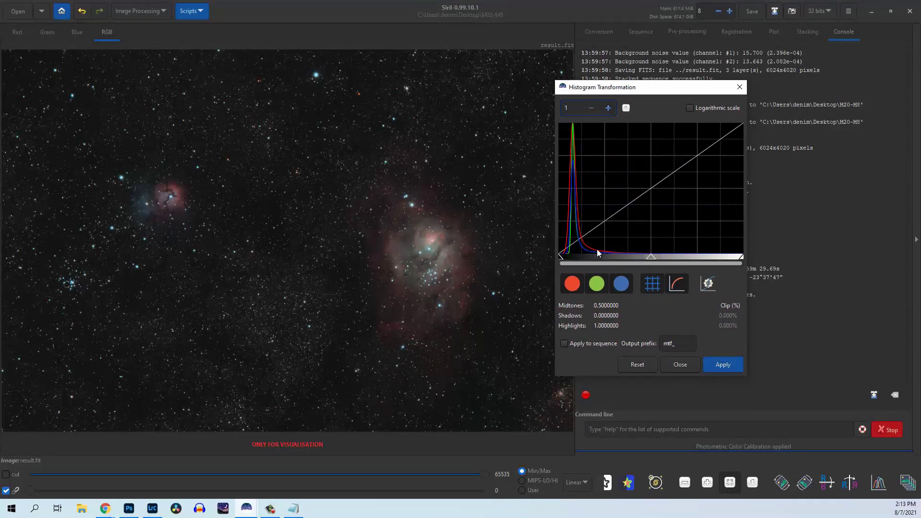
# Run the histogram autostretch, raise the midtones to about 0.2483698, apply the stretch, and close the dialog.
pyautogui.click(709, 283)
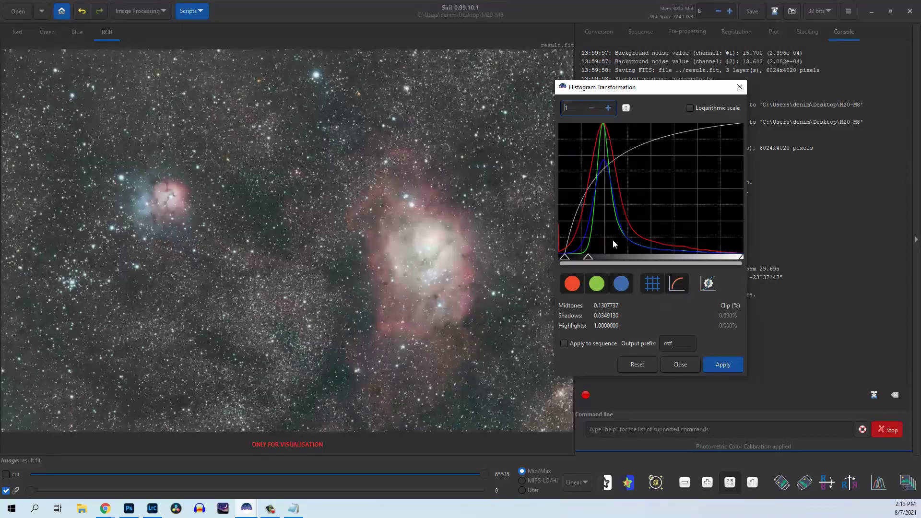
pyautogui.moveTo(588, 256); pyautogui.dragTo(608, 259)
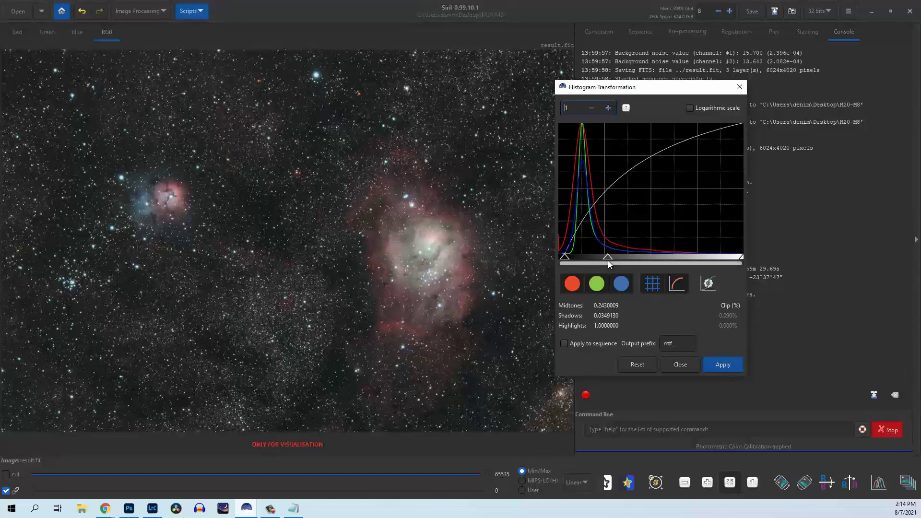
pyautogui.moveTo(608, 258); pyautogui.dragTo(610, 256)
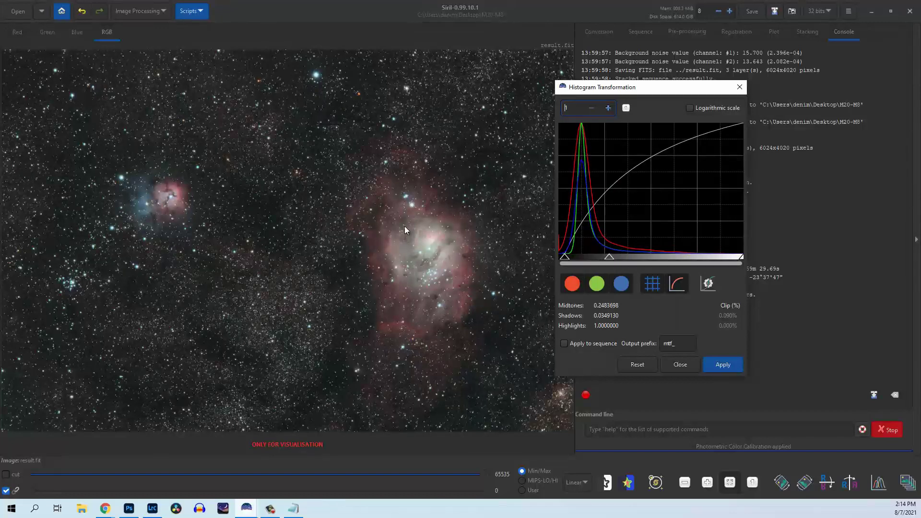
pyautogui.click(734, 365)
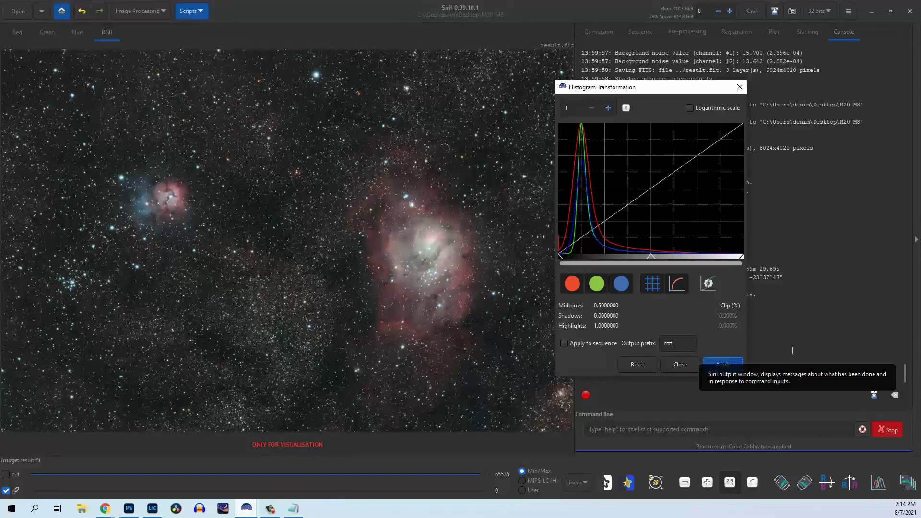
pyautogui.click(387, 181)
pyautogui.press('Escape')
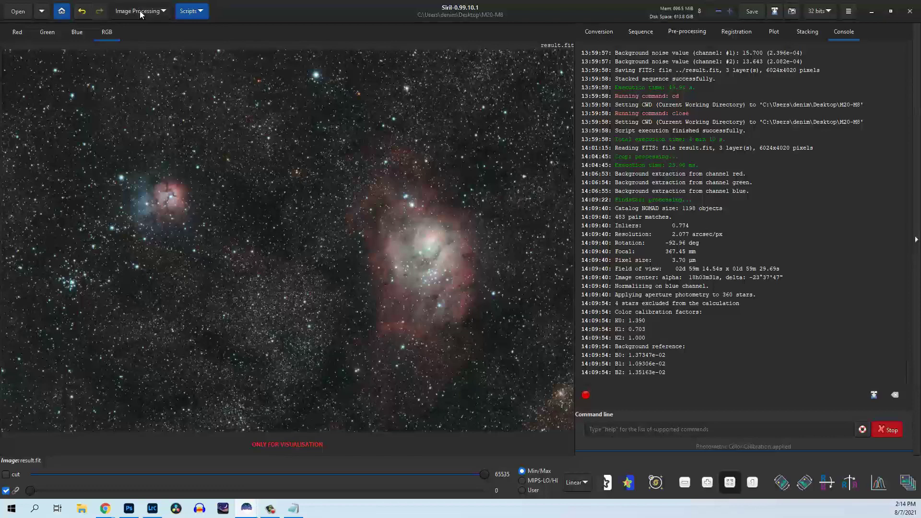
pyautogui.click(141, 12)
pyautogui.click(142, 52)
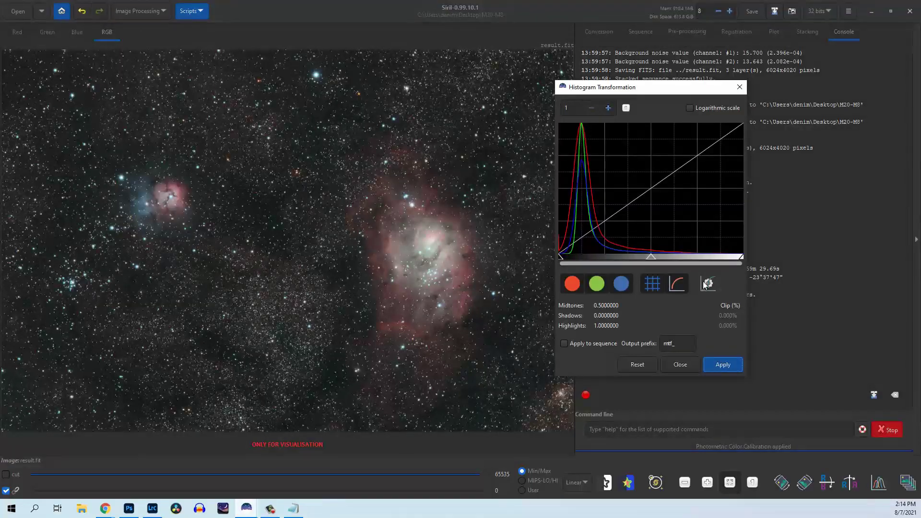
pyautogui.click(342, 260)
pyautogui.click(341, 260)
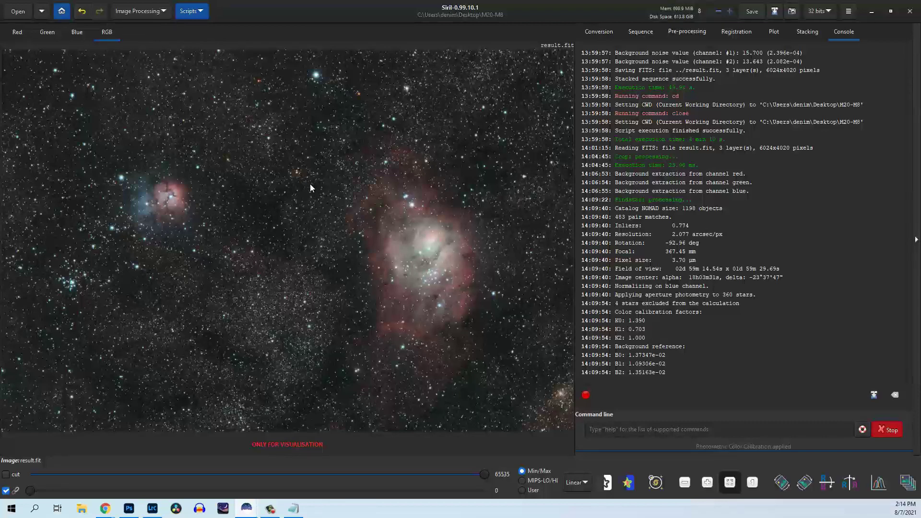
# Remove green noise with the Average Neutral protection method and Preserve lightness enabled, and close the dialog.
pyautogui.click(150, 12)
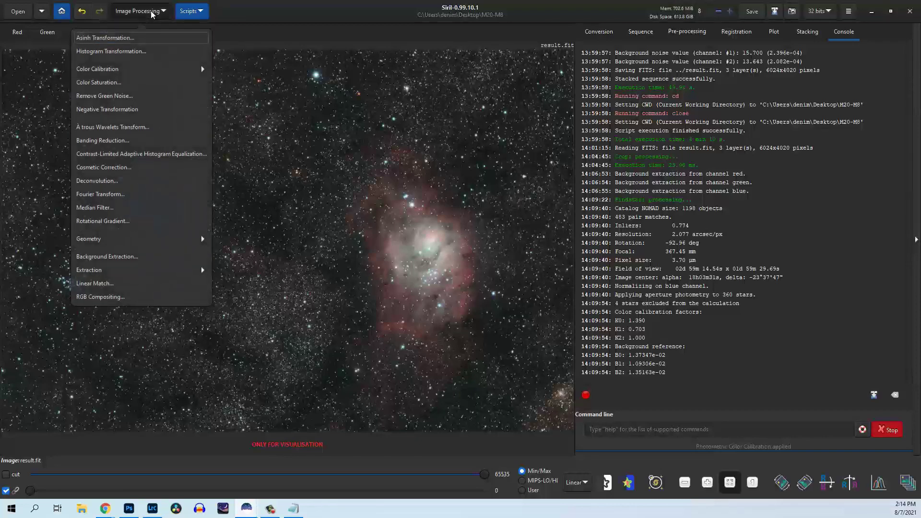
pyautogui.click(156, 96)
pyautogui.click(543, 305)
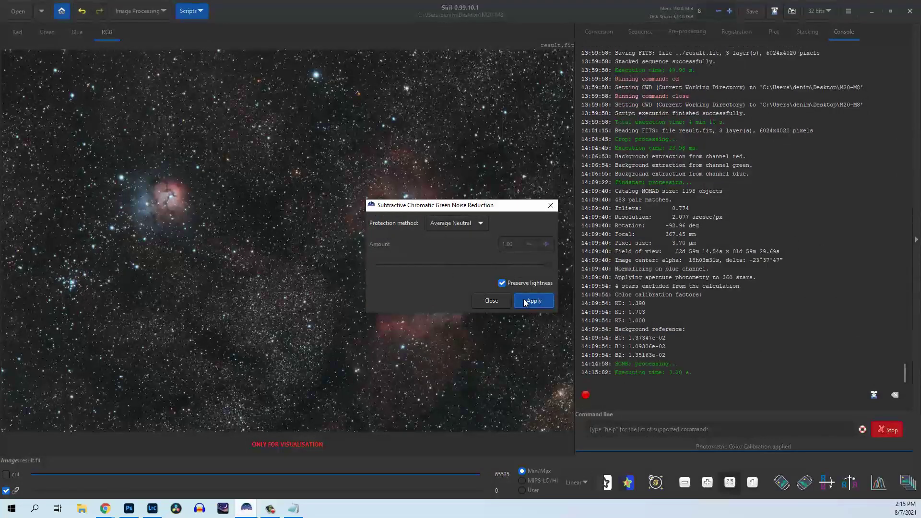
pyautogui.click(551, 205)
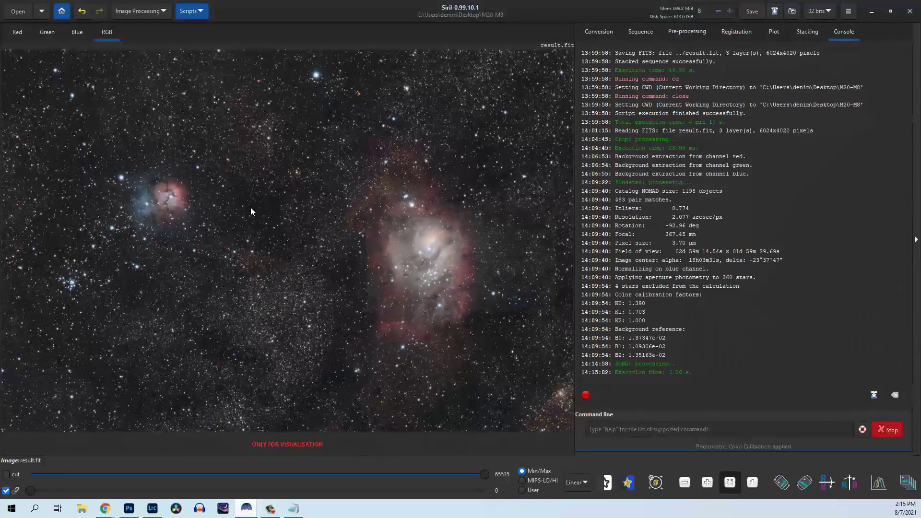
# Open Color Saturation, move its dialog clear of the image, and set the amount to 0.40 for the Global hue.
pyautogui.click(148, 13)
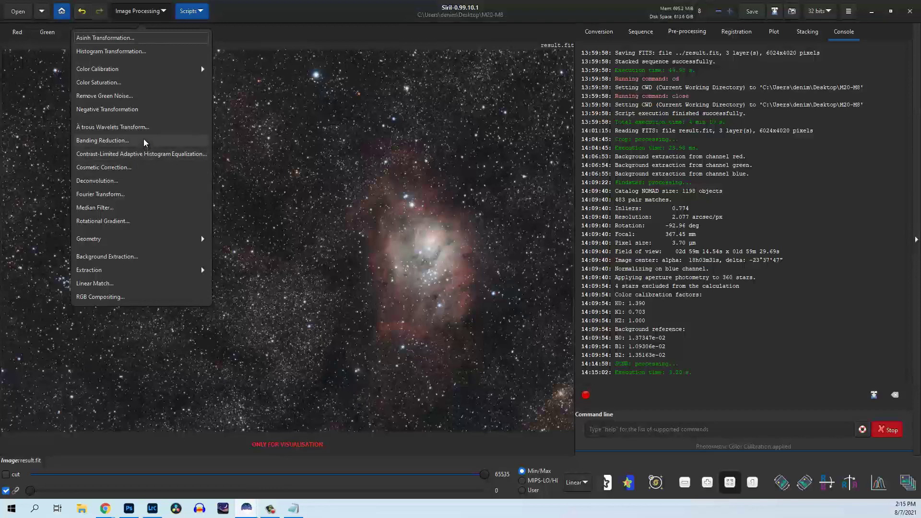
pyautogui.click(130, 83)
pyautogui.moveTo(459, 187); pyautogui.dragTo(687, 141)
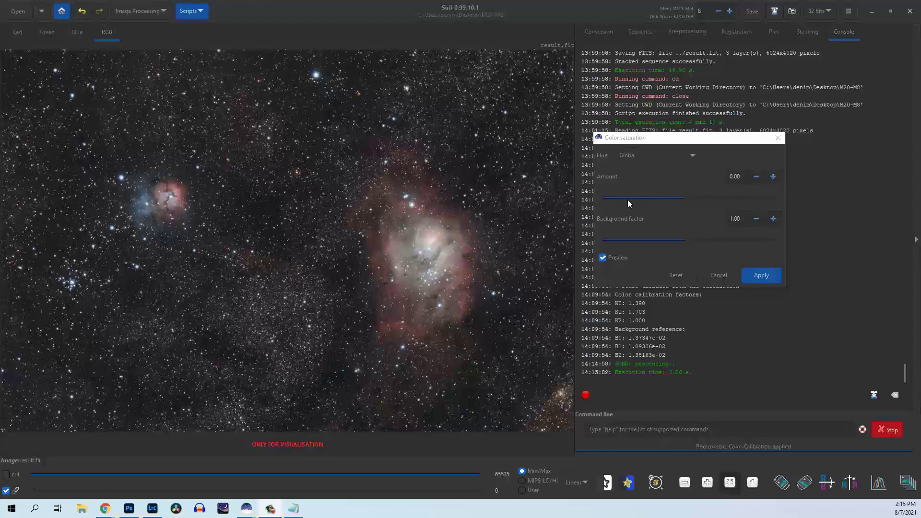
pyautogui.moveTo(694, 200); pyautogui.dragTo(824, 189)
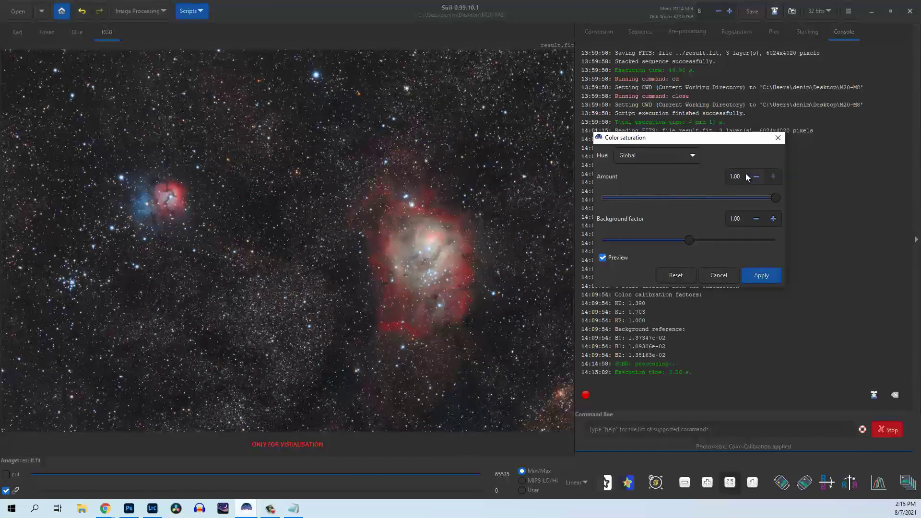
pyautogui.moveTo(746, 176); pyautogui.dragTo(716, 178)
pyautogui.press('Return')
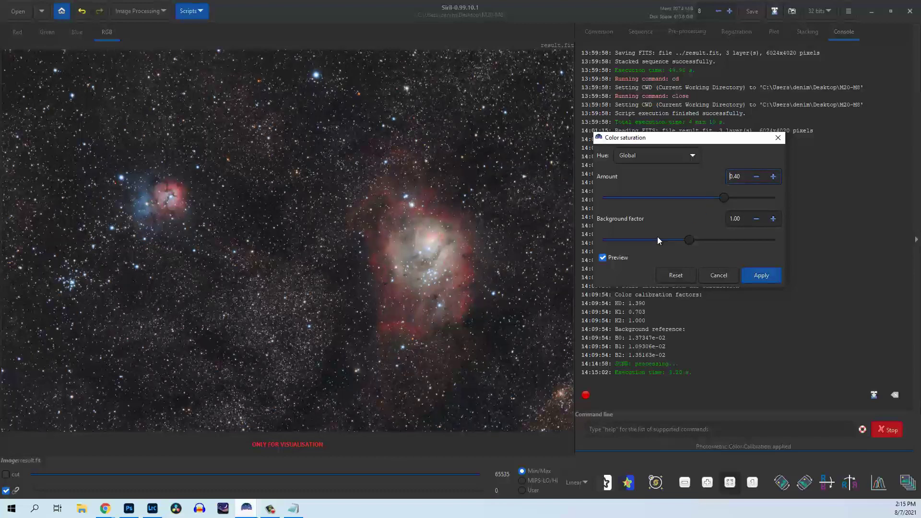
# Try background factors of 1.62 and 0.49 in the colour saturation preview.
pyautogui.moveTo(694, 241); pyautogui.dragTo(741, 239)
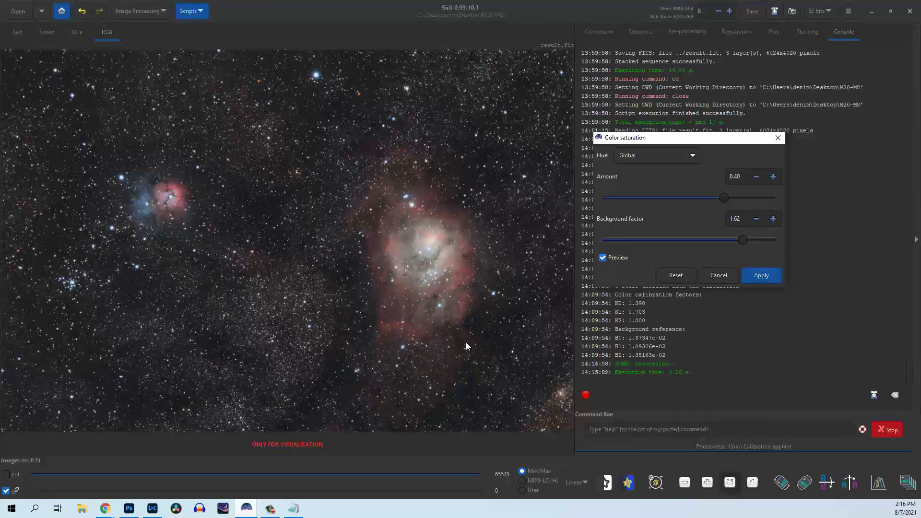
pyautogui.scroll(-8, 652, 241)
pyautogui.moveTo(607, 240); pyautogui.dragTo(648, 241)
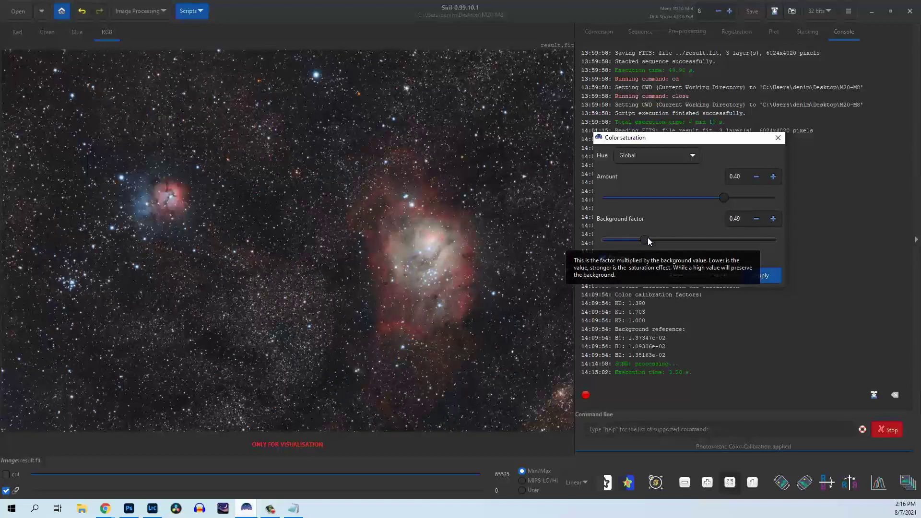
# Set the background factor to 1.25 and apply the saturation enhancement.
pyautogui.doubleClick(739, 218)
pyautogui.write('1.25')
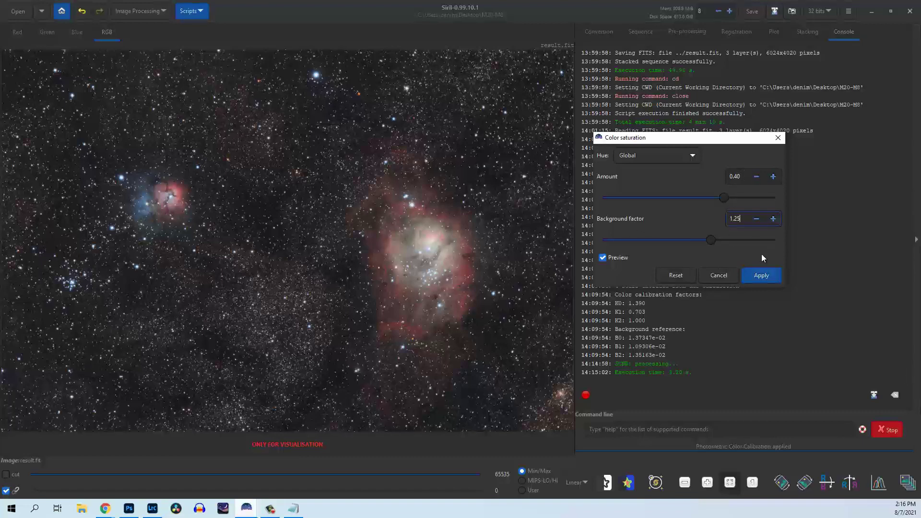
pyautogui.click(764, 275)
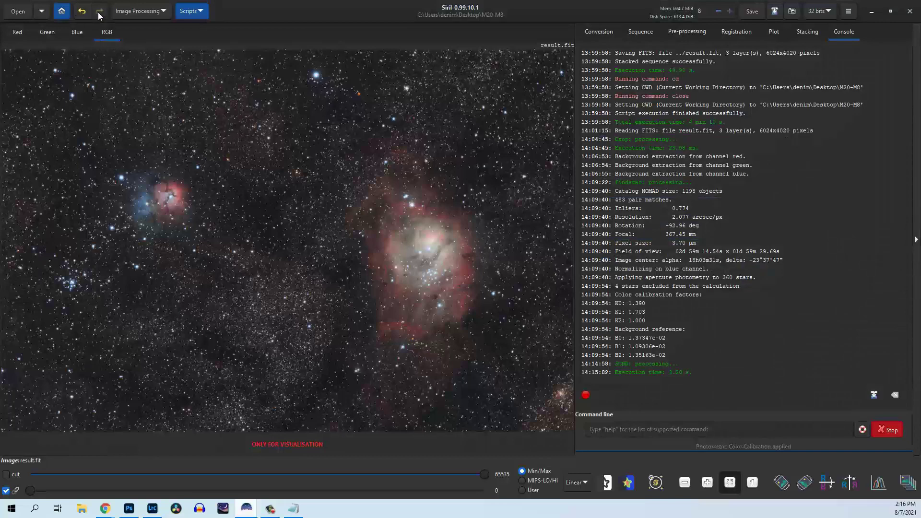
# Compare the image with and without the saturation enhancement by undoing and redoing it, including a close look at the large nebula.
pyautogui.click(82, 15)
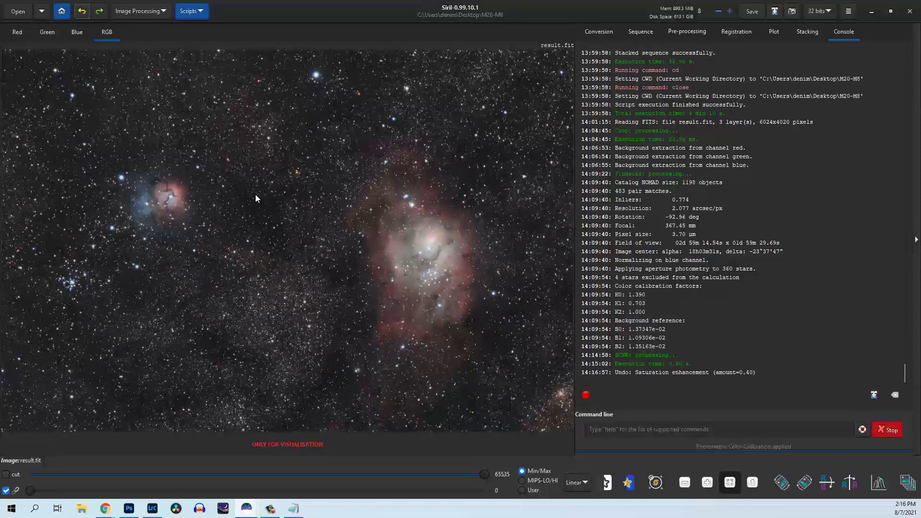
pyautogui.click(100, 10)
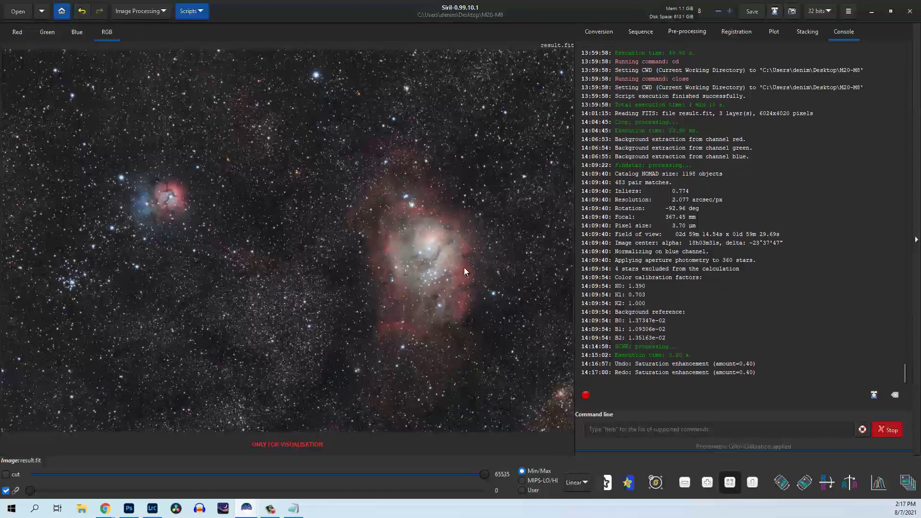
pyautogui.scroll(2, 461, 271)
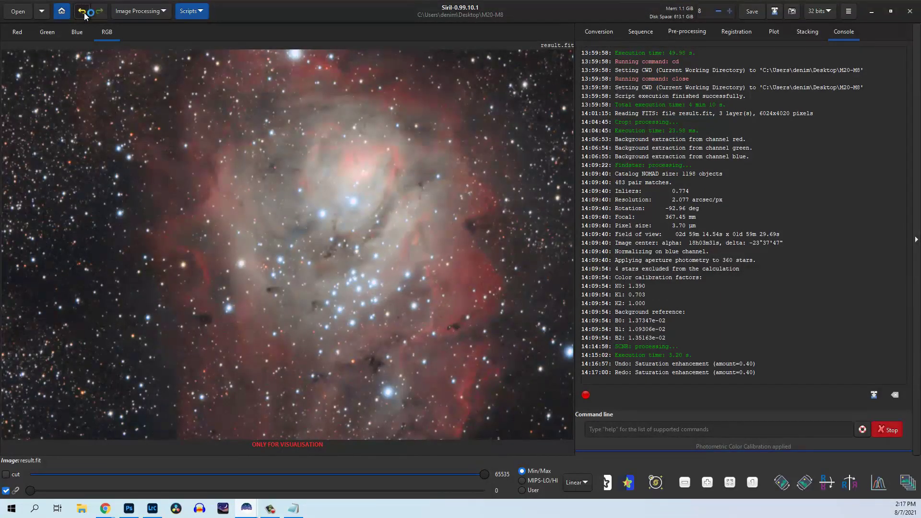
pyautogui.click(98, 11)
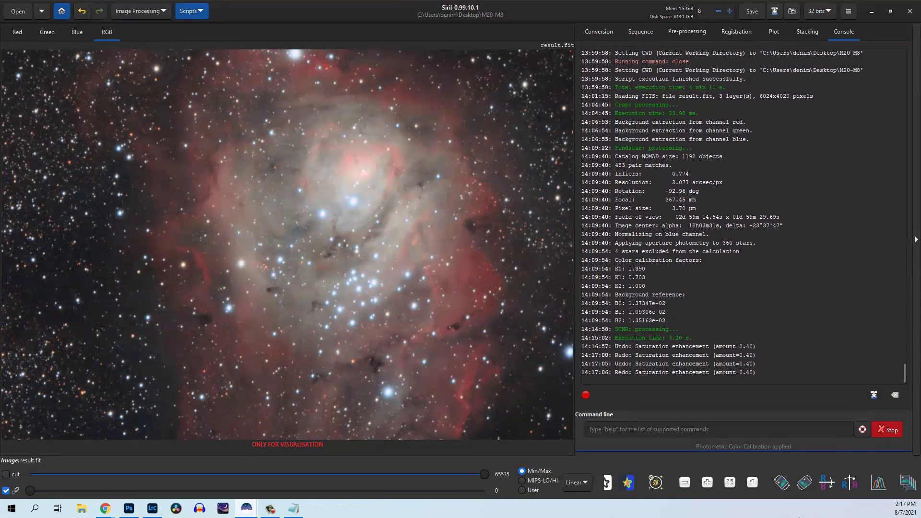
pyautogui.click(730, 482)
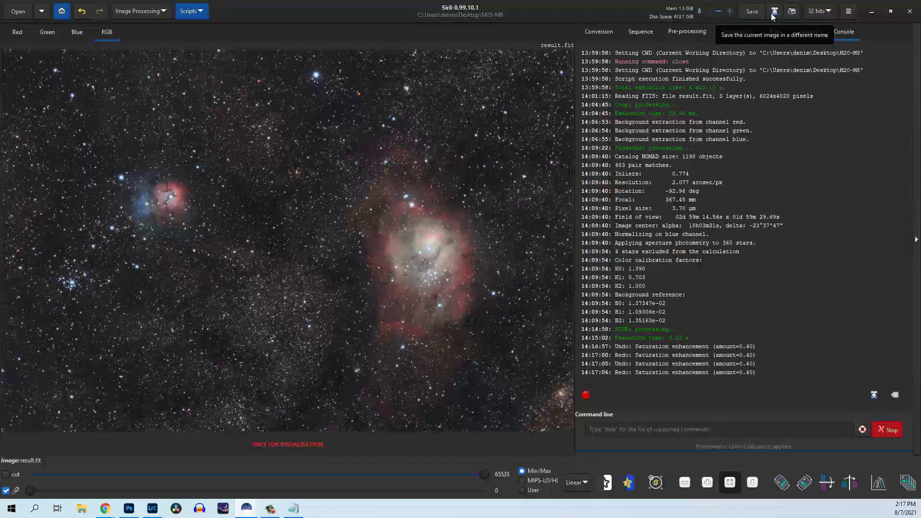
# Save the RGB image as a 16-bit unsigned integer TIFF named m20-m8.
pyautogui.rightClick(260, 253)
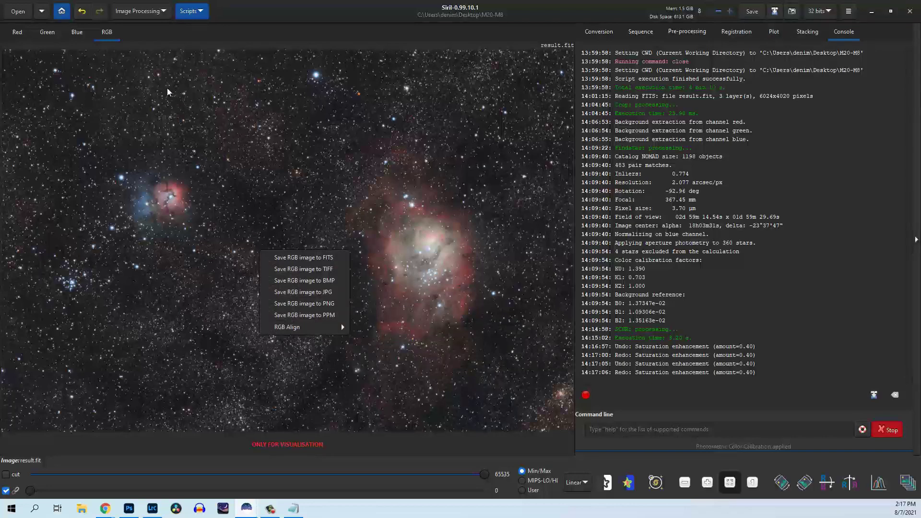
pyautogui.click(308, 271)
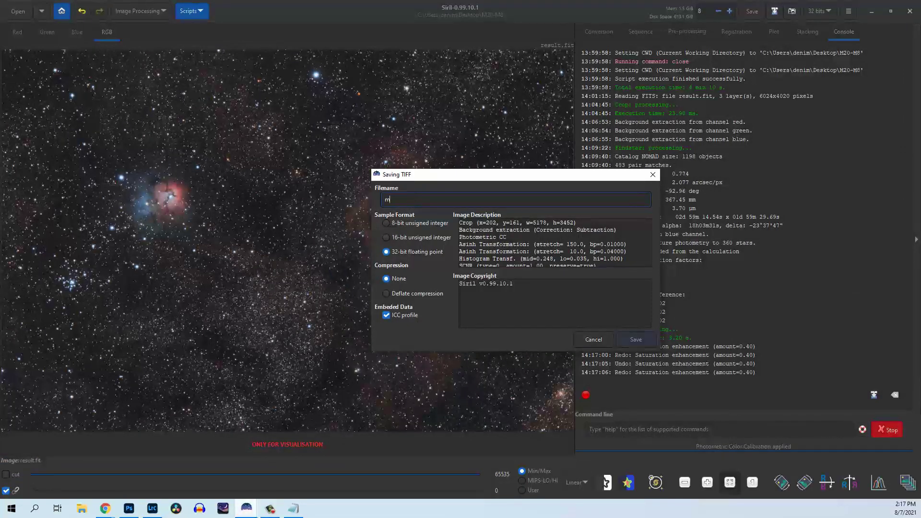
pyautogui.write('m20-m8')
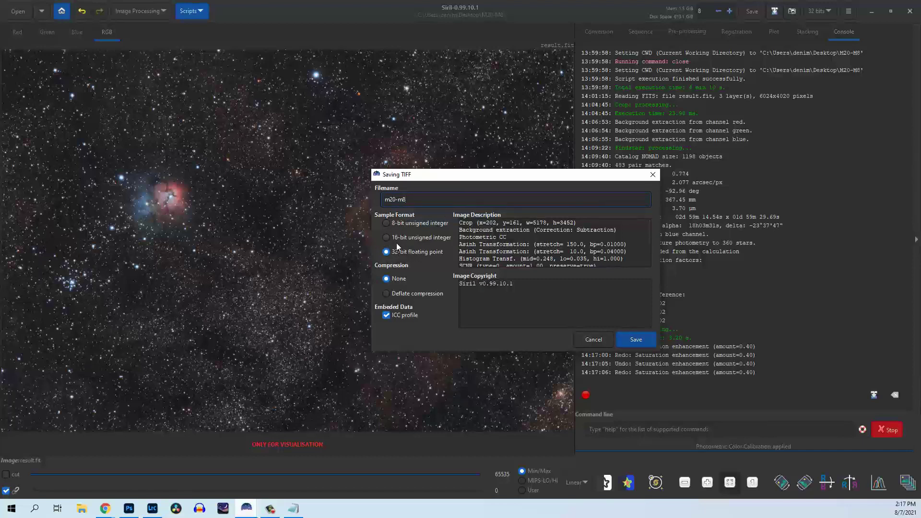
pyautogui.click(395, 240)
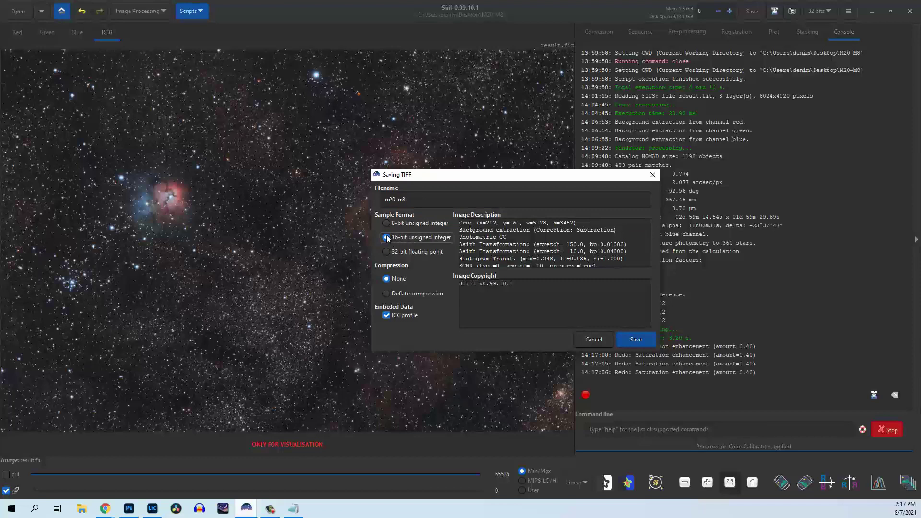
pyautogui.click(630, 341)
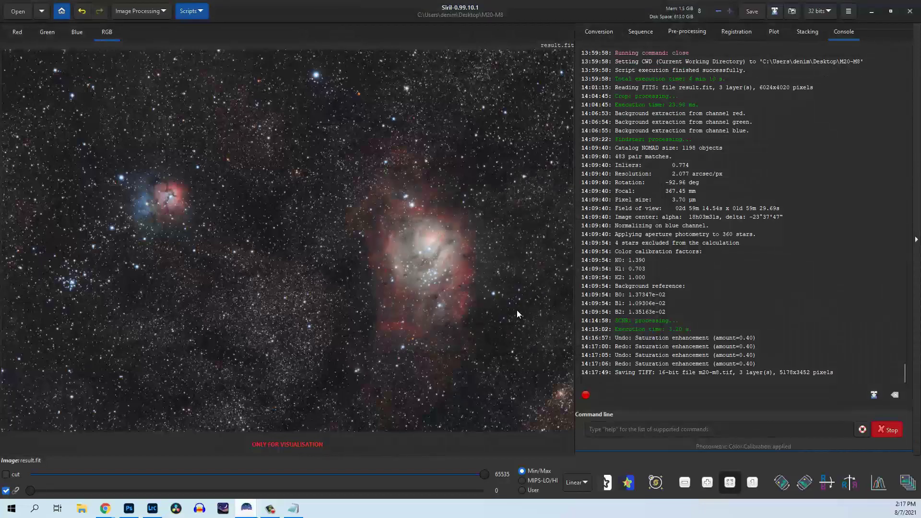
# Switch to the M20-M8 folder on the desktop and open the m20-m8 TIFF in Photoshop.
pyautogui.click(62, 12)
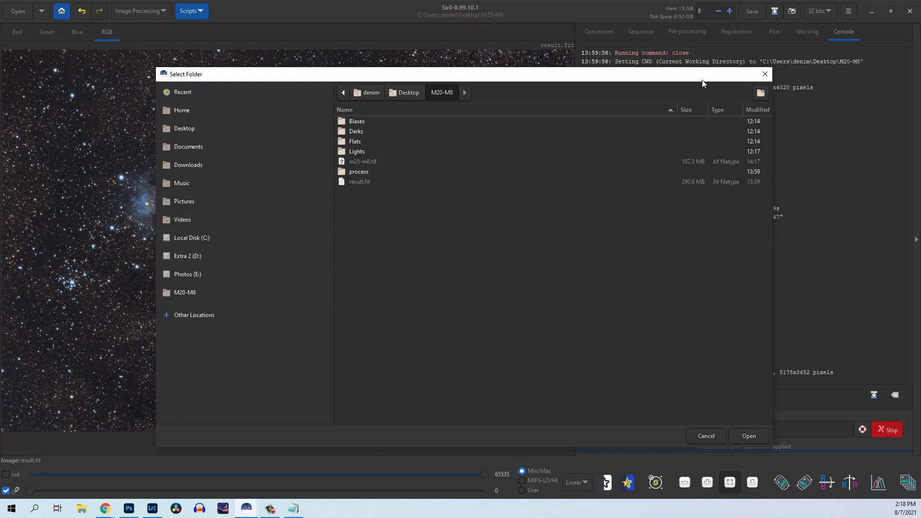
pyautogui.click(765, 74)
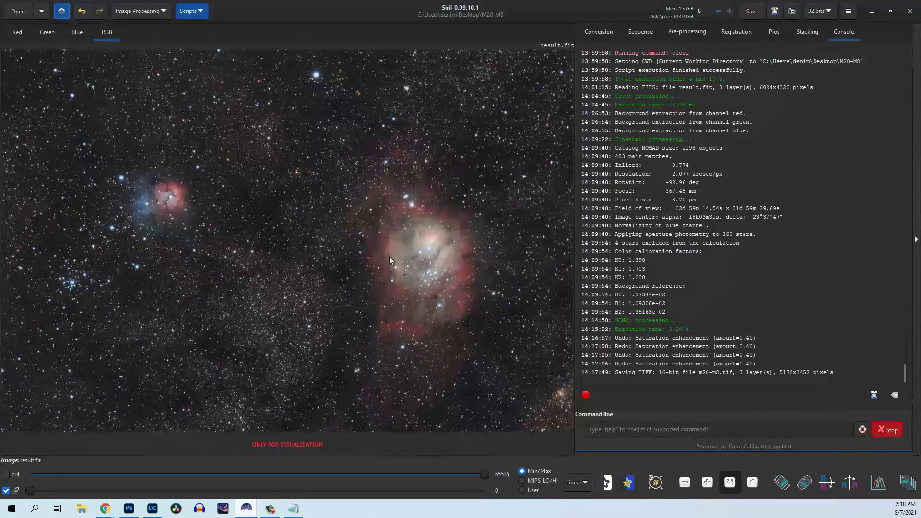
pyautogui.click(871, 11)
pyautogui.doubleClick(54, 65)
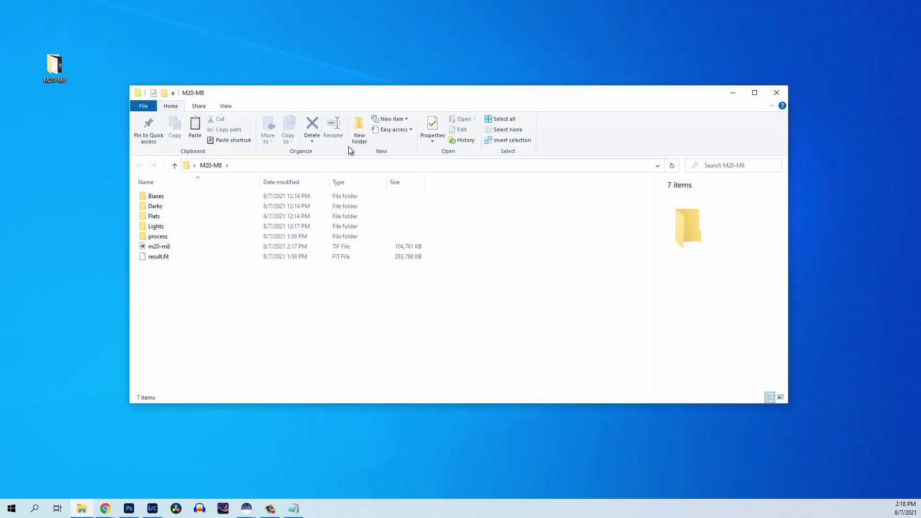
pyautogui.doubleClick(159, 247)
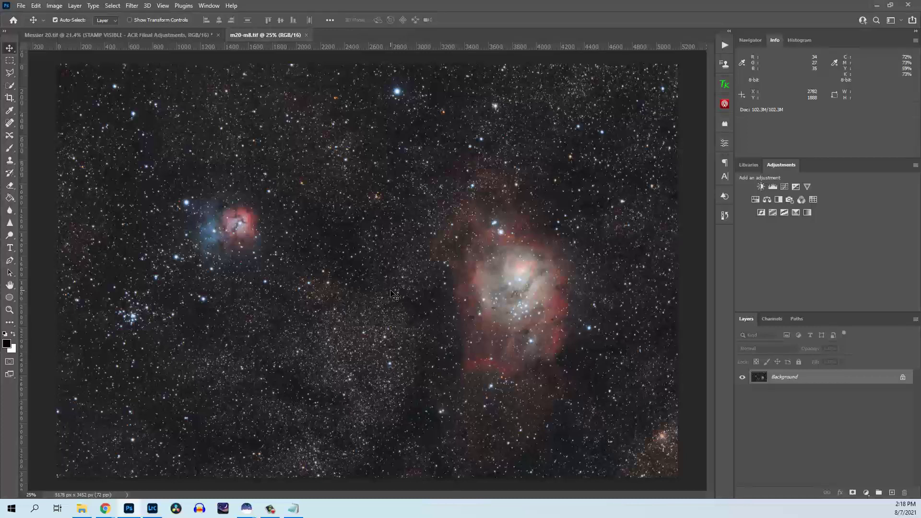
pyautogui.scroll(-1, 393, 296)
pyautogui.scroll(1, 446, 262)
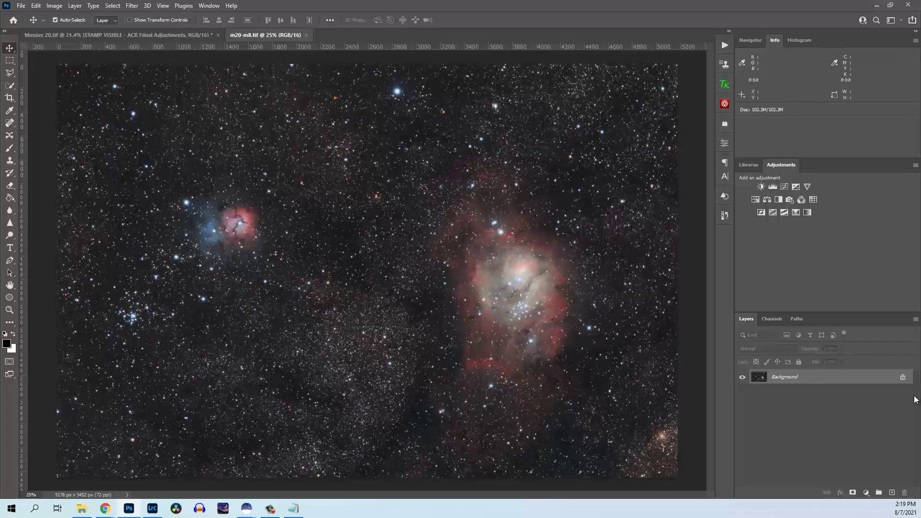
# Convert the background into a layer named Original, duplicate it, and hide the Original layer beneath the copy.
pyautogui.doubleClick(792, 380)
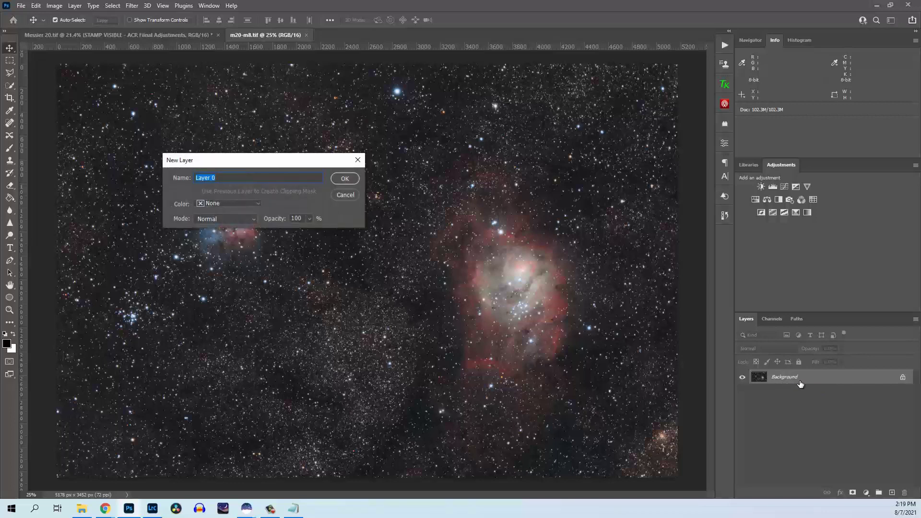
pyautogui.write('Original')
pyautogui.press('Return')
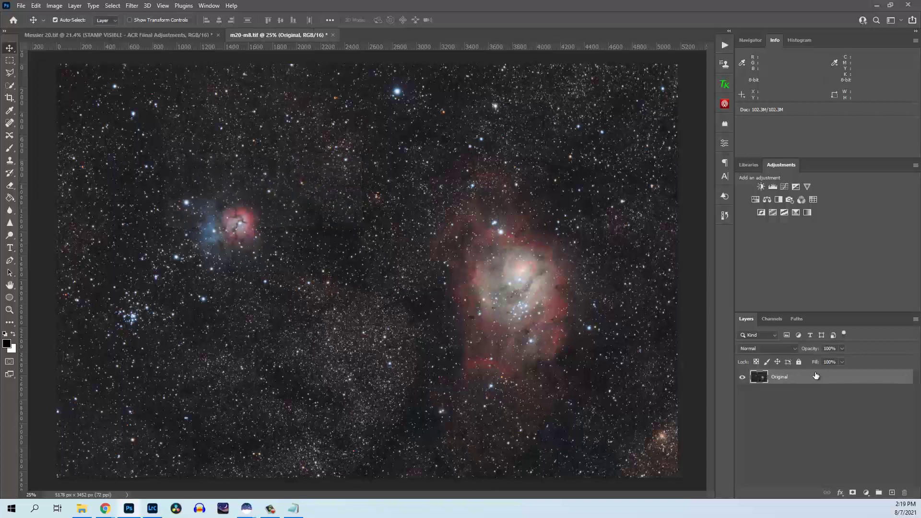
pyautogui.hotkey('ctrl', 'j')
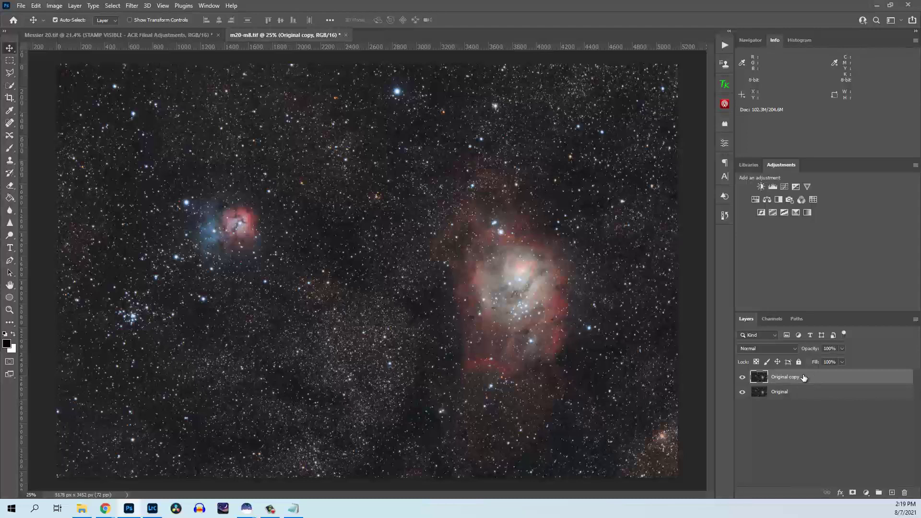
pyautogui.click(743, 392)
# Examine the dark sky background and the star field around the smaller red and blue nebula up close.
pyautogui.scroll(10, 240, 235)
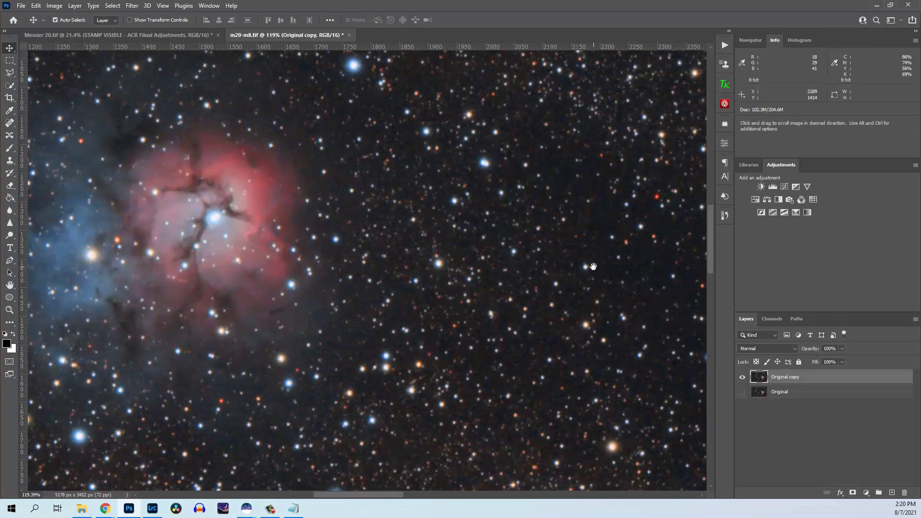
pyautogui.moveTo(593, 266); pyautogui.dragTo(521, 280)
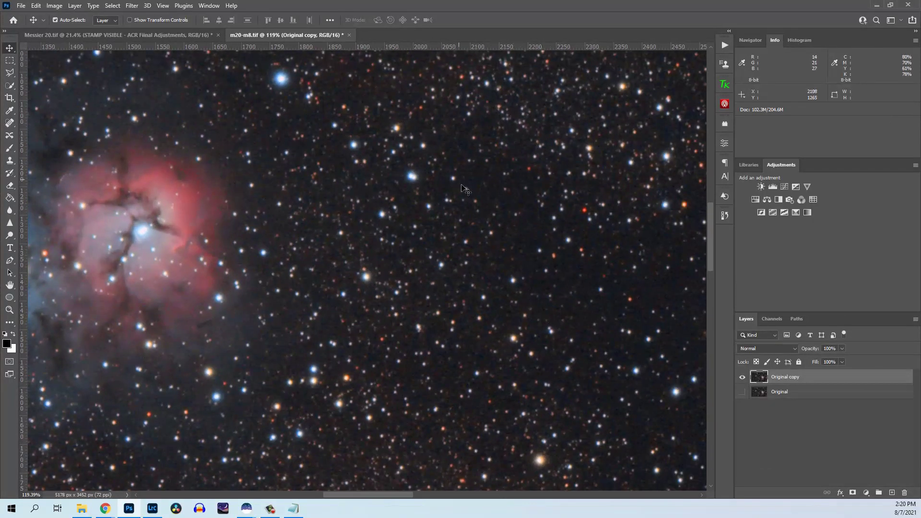
pyautogui.moveTo(652, 178); pyautogui.dragTo(415, 297)
pyautogui.moveTo(582, 94); pyautogui.dragTo(473, 208)
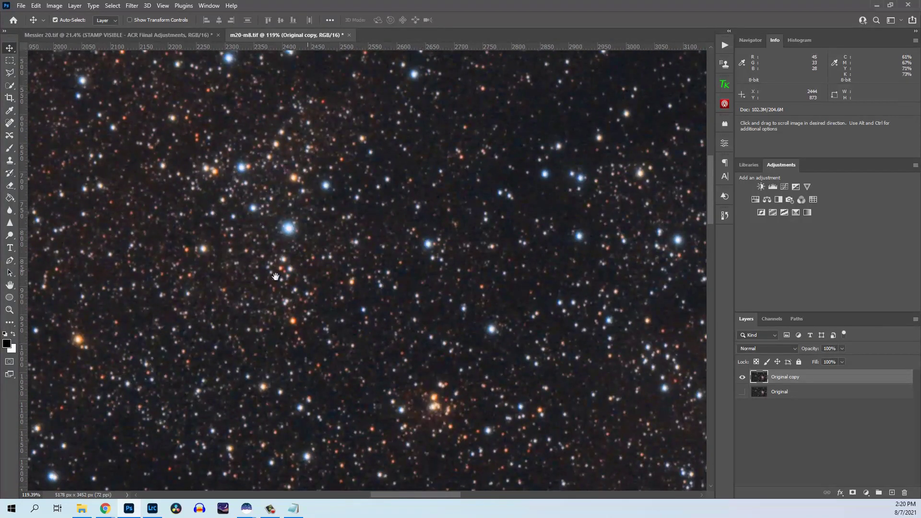
pyautogui.moveTo(229, 312); pyautogui.dragTo(439, 224)
pyautogui.moveTo(308, 330); pyautogui.dragTo(347, 298)
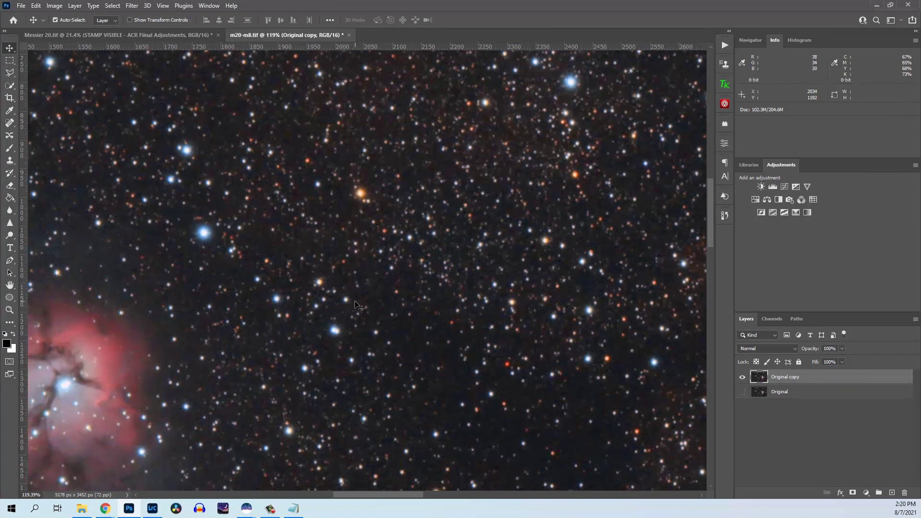
pyautogui.moveTo(395, 332); pyautogui.dragTo(427, 239)
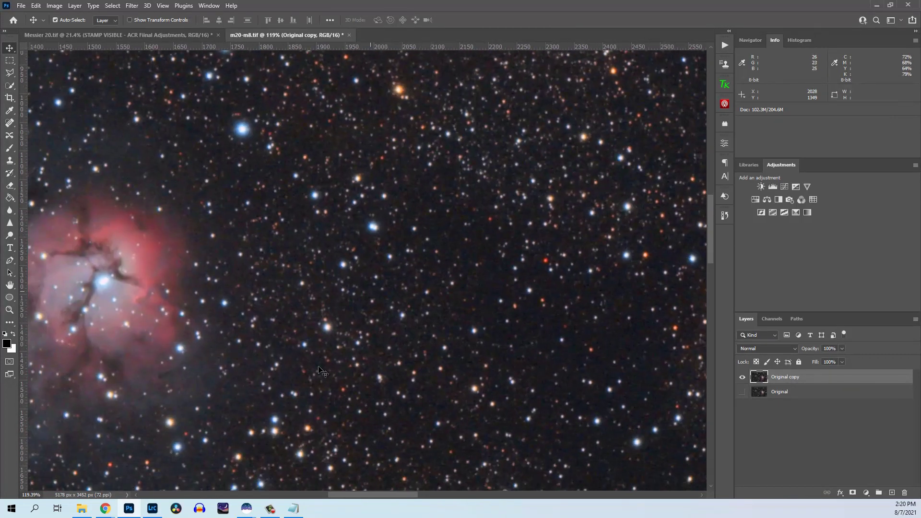
pyautogui.scroll(-2, 369, 320)
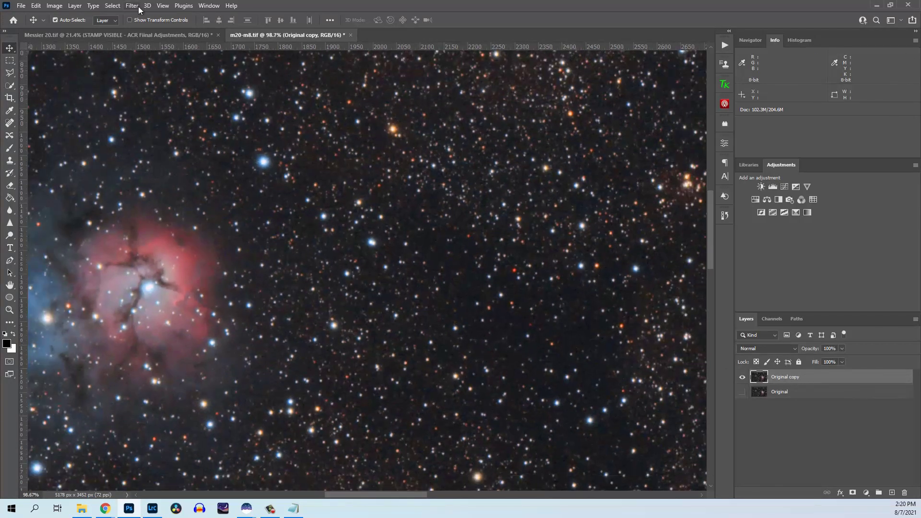
# Start a Color Range selection on the Original copy layer, move its dialog aside, and target the Shadows.
pyautogui.click(114, 5)
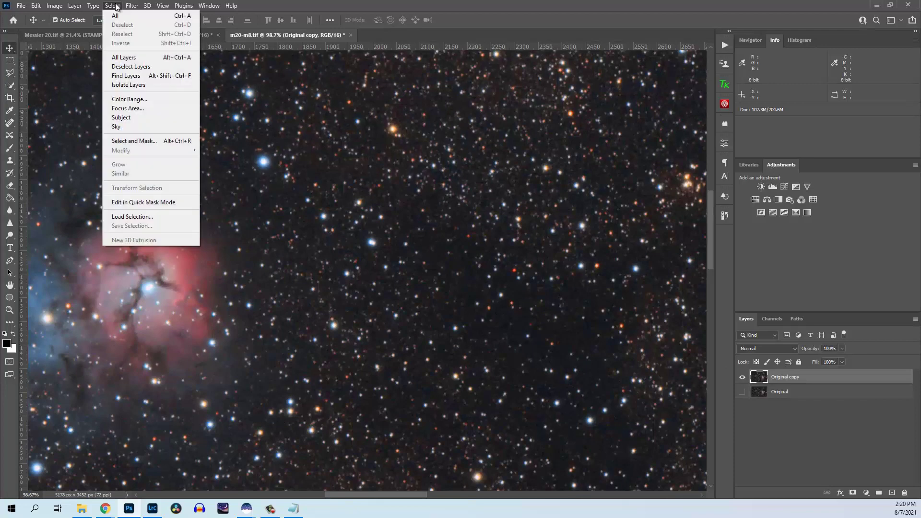
pyautogui.click(157, 100)
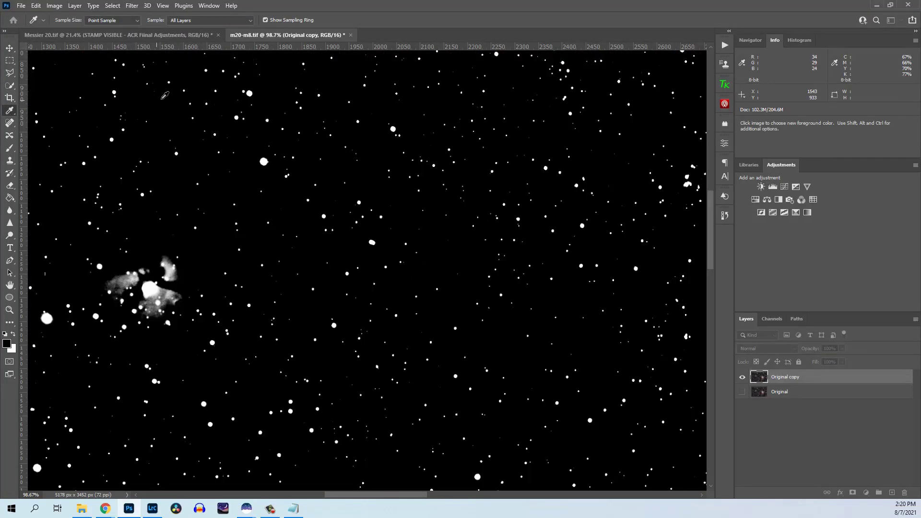
pyautogui.moveTo(249, 72); pyautogui.dragTo(503, 72)
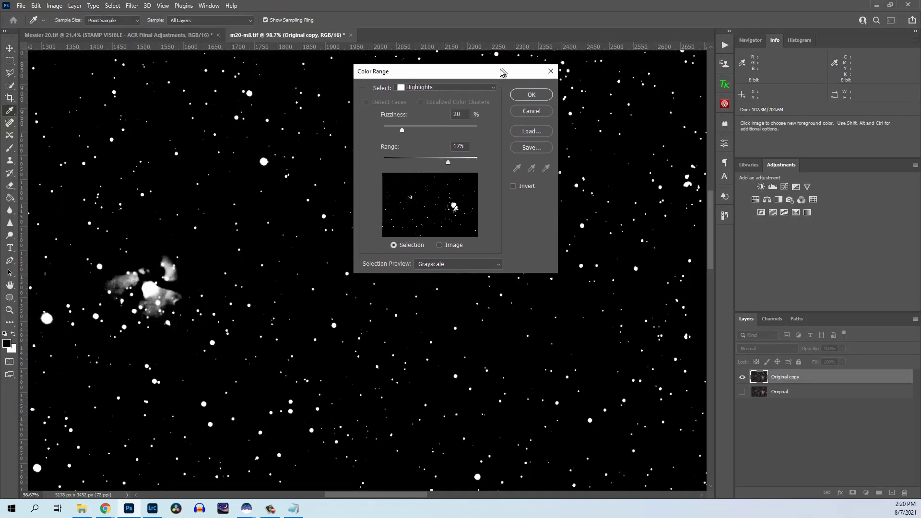
pyautogui.click(464, 89)
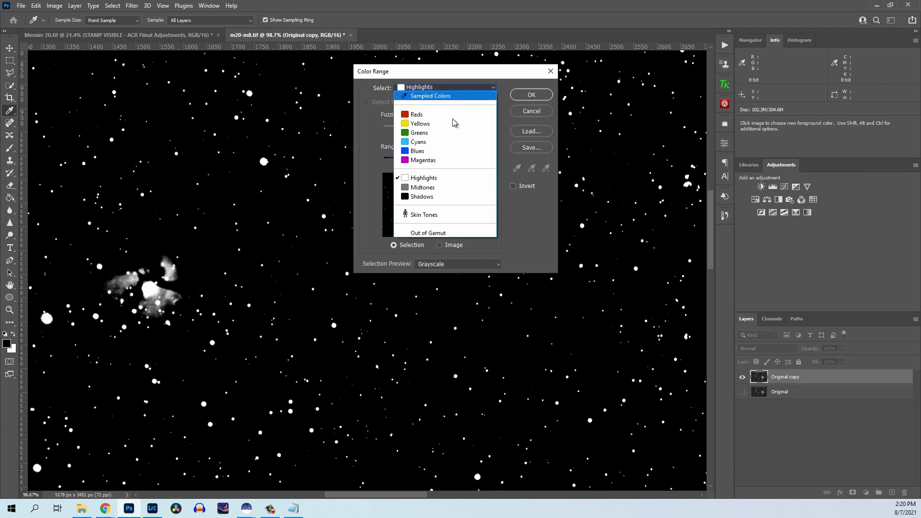
pyautogui.click(435, 200)
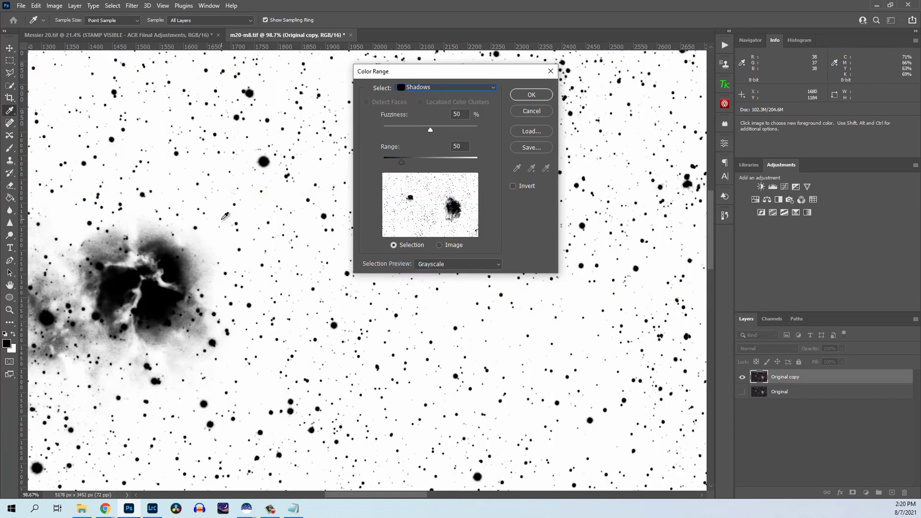
# Compare the image with the shadows mask over a wider area by switching the selection preview to None and back to Grayscale.
pyautogui.hotkey('ctrl', '-')
pyautogui.hotkey('ctrl', '-')
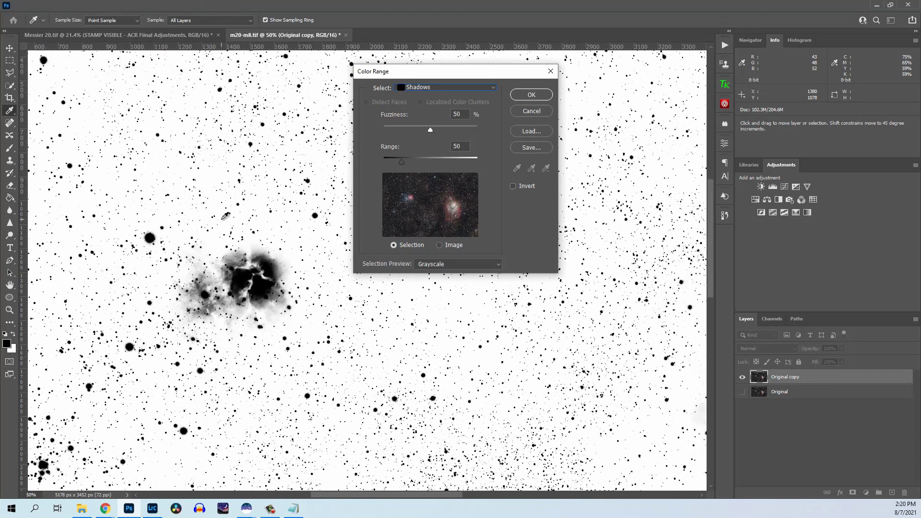
pyautogui.hotkey('ctrl', '-')
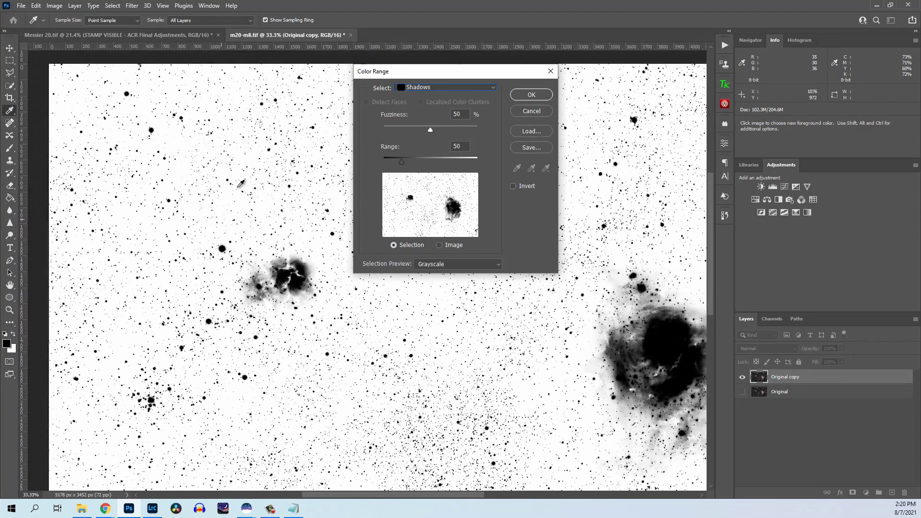
pyautogui.moveTo(478, 81); pyautogui.dragTo(697, 107)
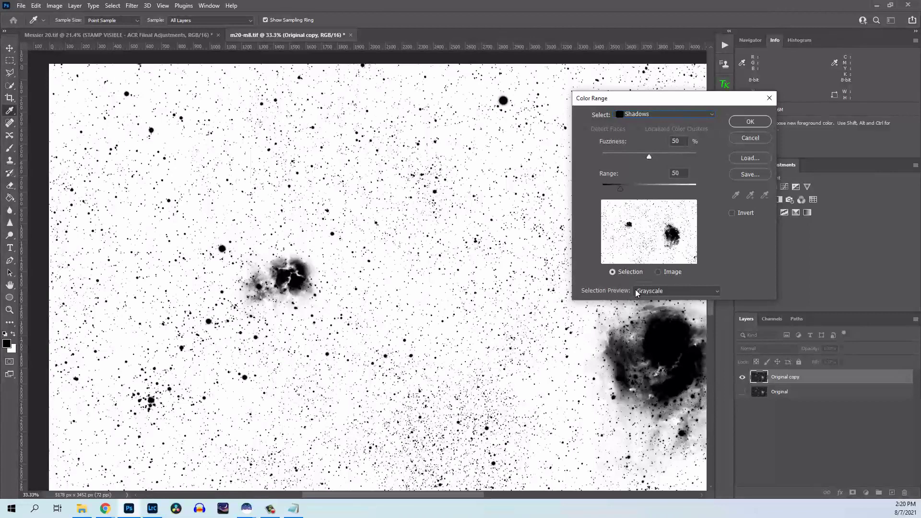
pyautogui.click(652, 292)
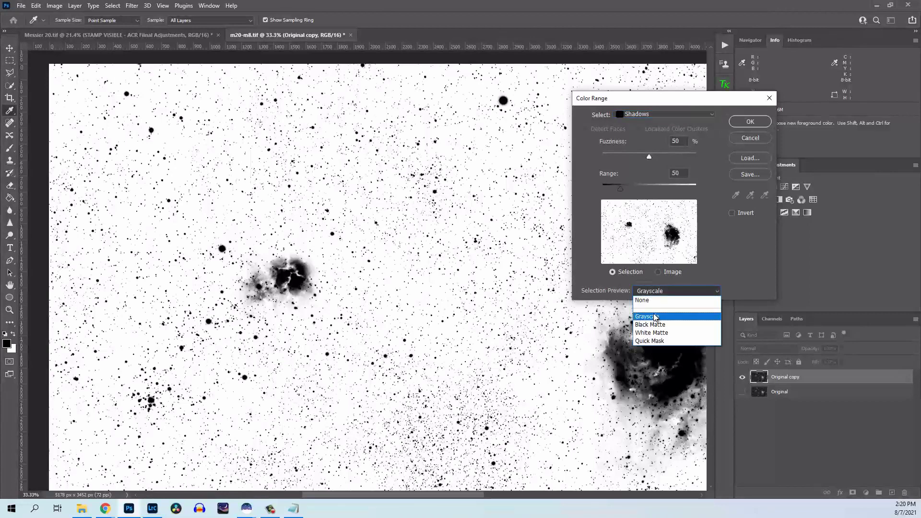
pyautogui.click(645, 302)
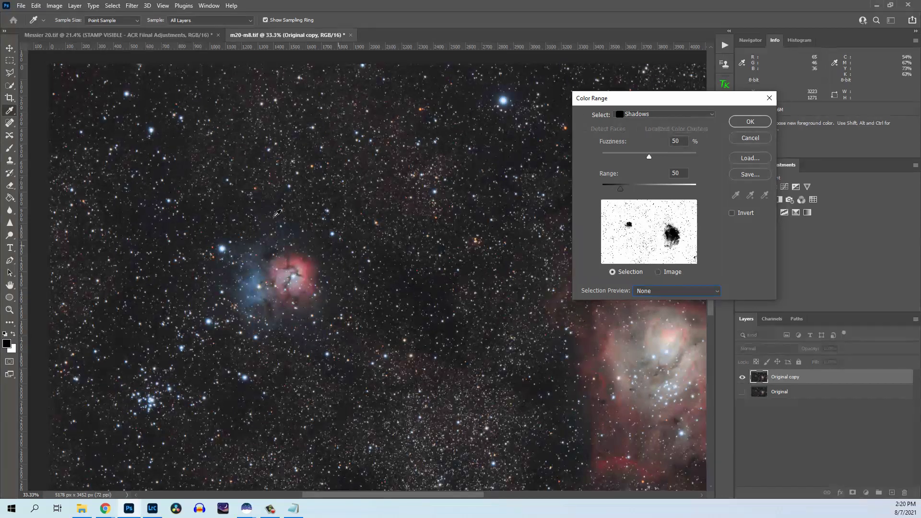
pyautogui.click(666, 291)
pyautogui.click(666, 312)
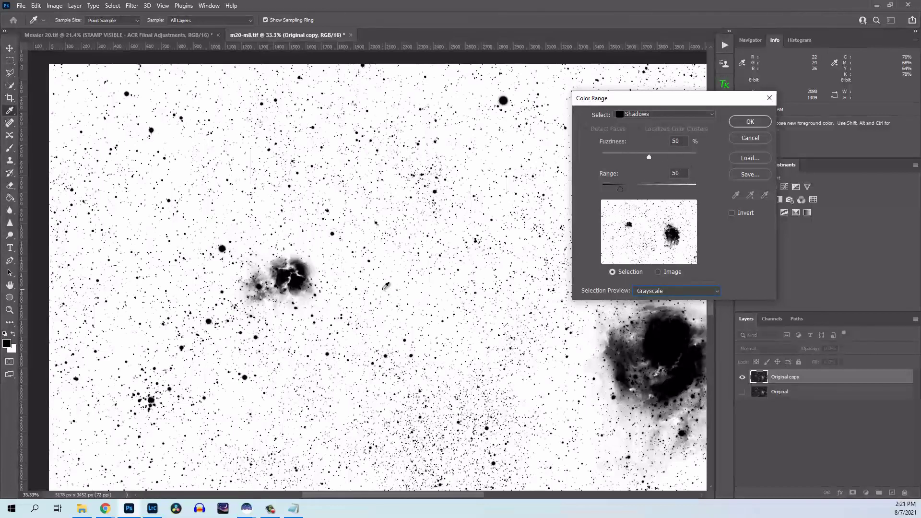
# Try a Range of 25 for the shadows selection around the large nebula, and restore it to 50.
pyautogui.hotkey('ctrl', '+')
pyautogui.hotkey('ctrl', '+')
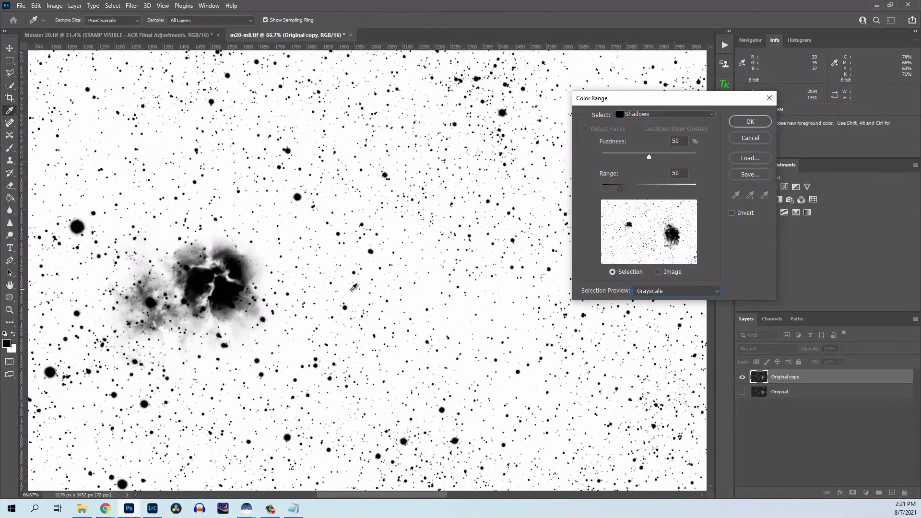
pyautogui.moveTo(246, 333); pyautogui.dragTo(333, 279)
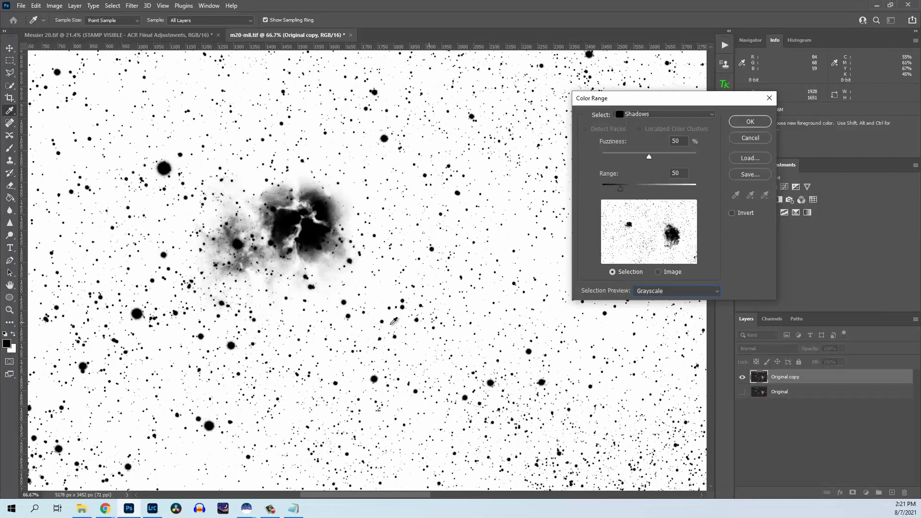
pyautogui.moveTo(482, 216); pyautogui.dragTo(286, 64)
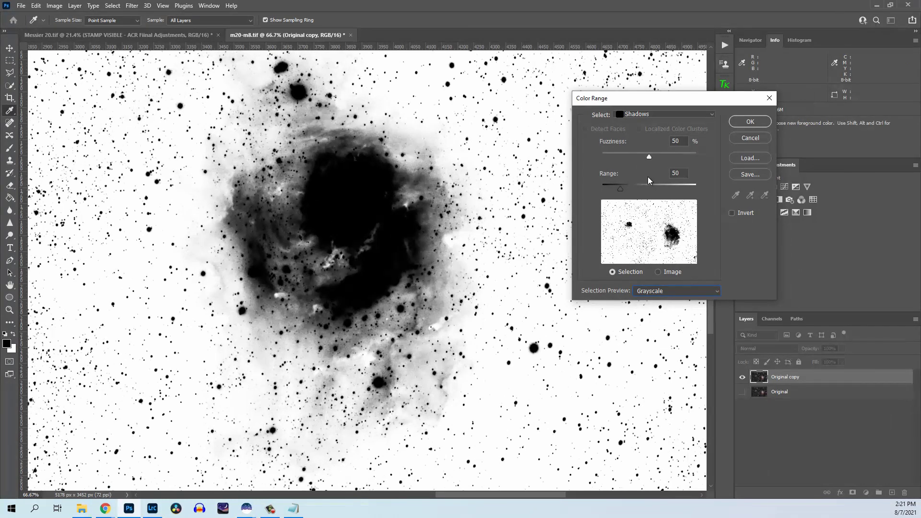
pyautogui.click(670, 173)
pyautogui.write('25')
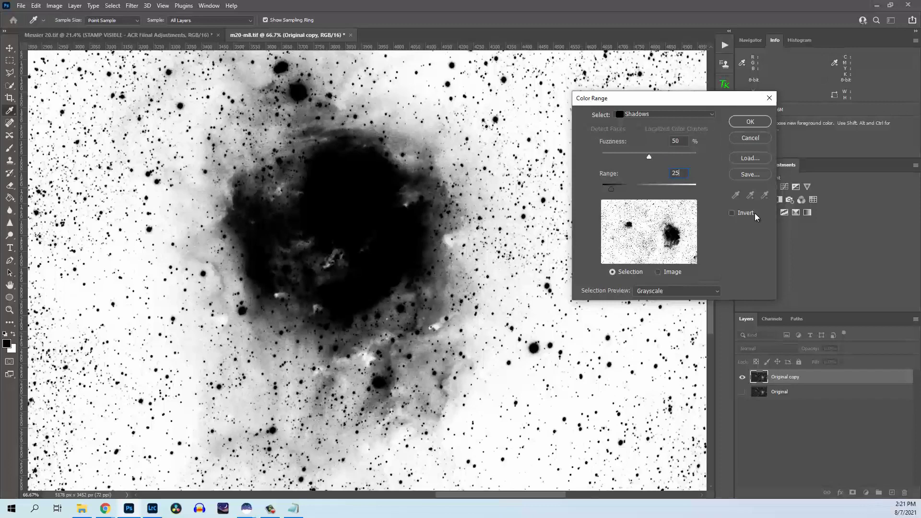
pyautogui.press('BackSpace')
pyautogui.press('BackSpace')
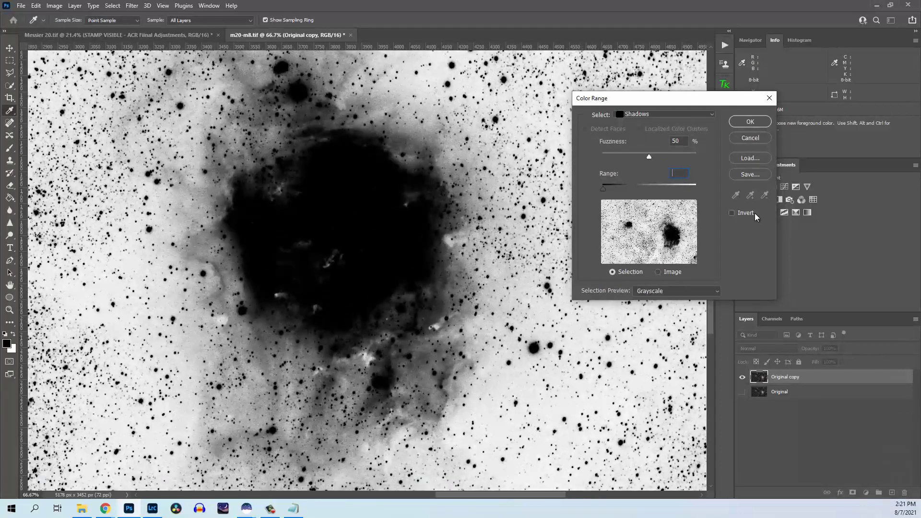
pyautogui.write('50')
# Try Fuzziness values of 75% and 25% to compare how the mask treats the large nebula and surrounding stars.
pyautogui.moveTo(649, 156); pyautogui.dragTo(661, 157)
pyautogui.write('75')
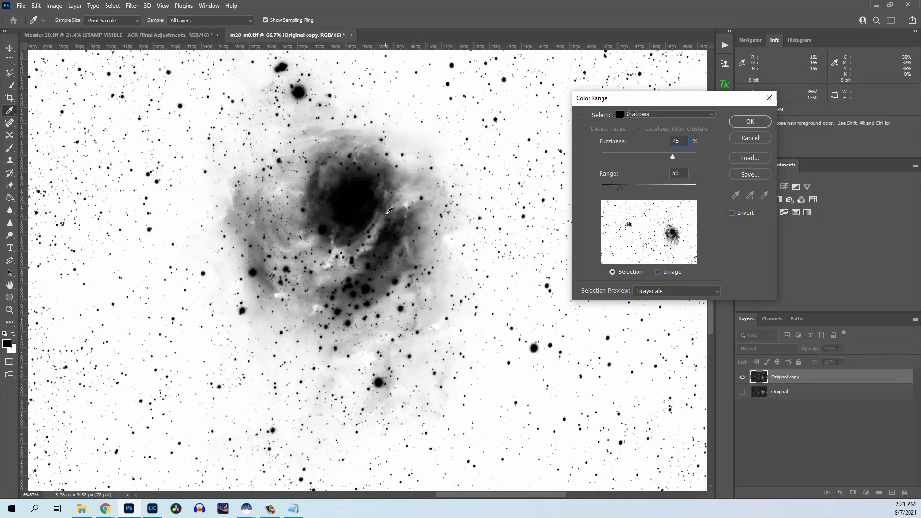
pyautogui.moveTo(174, 248); pyautogui.dragTo(268, 261)
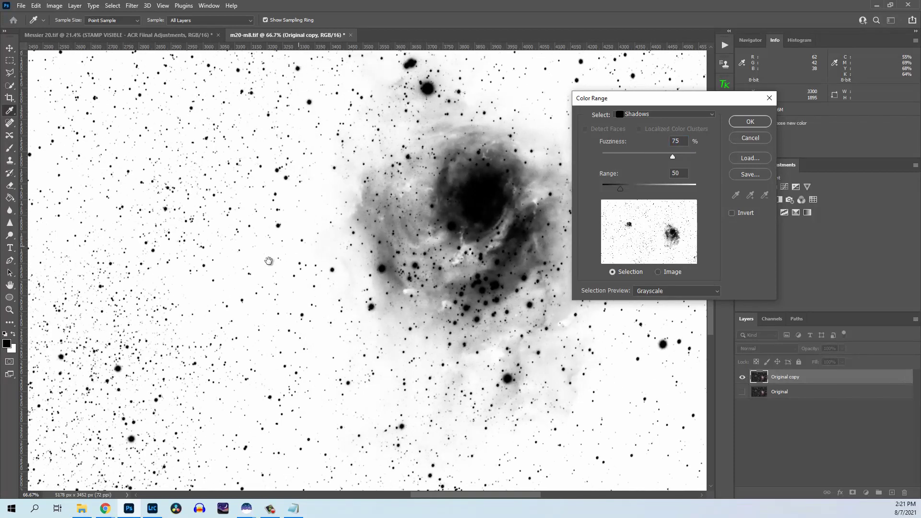
pyautogui.write('25')
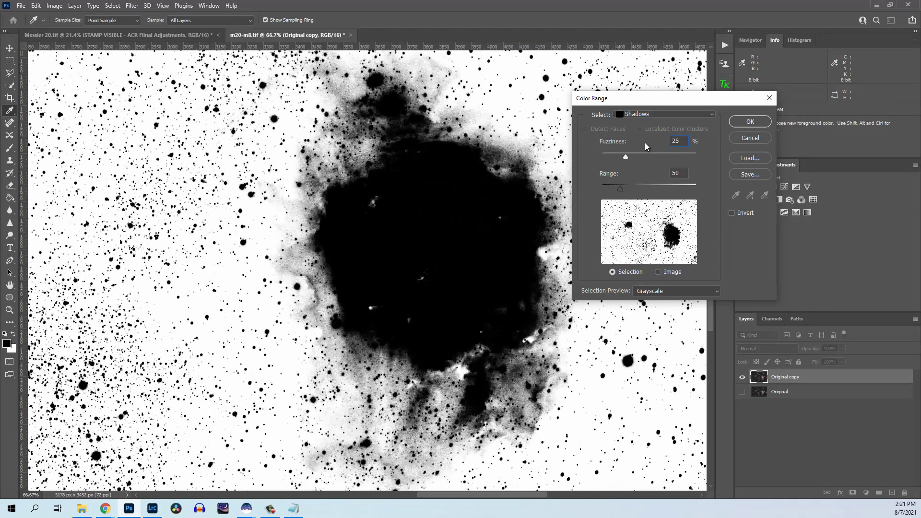
# Set the shadows selection's Fuzziness to 40%, check the mask over the star field and large nebula, and create the selection.
pyautogui.doubleClick(677, 141)
pyautogui.write('40')
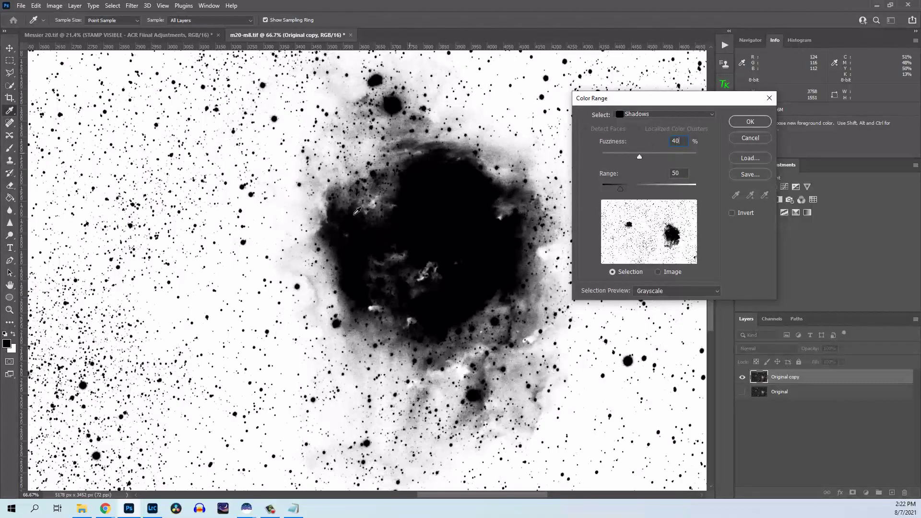
pyautogui.moveTo(68, 341); pyautogui.dragTo(344, 258)
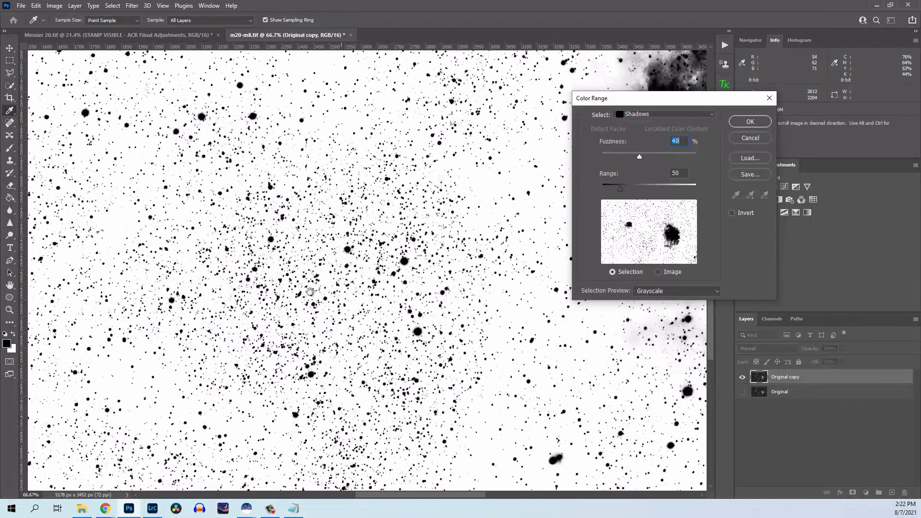
pyautogui.moveTo(224, 330); pyautogui.dragTo(308, 275)
pyautogui.moveTo(501, 262); pyautogui.dragTo(144, 307)
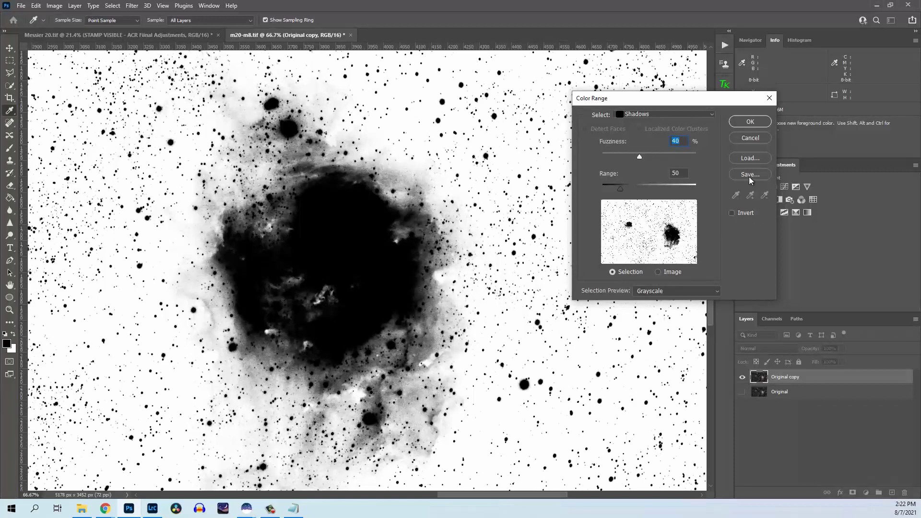
pyautogui.click(738, 122)
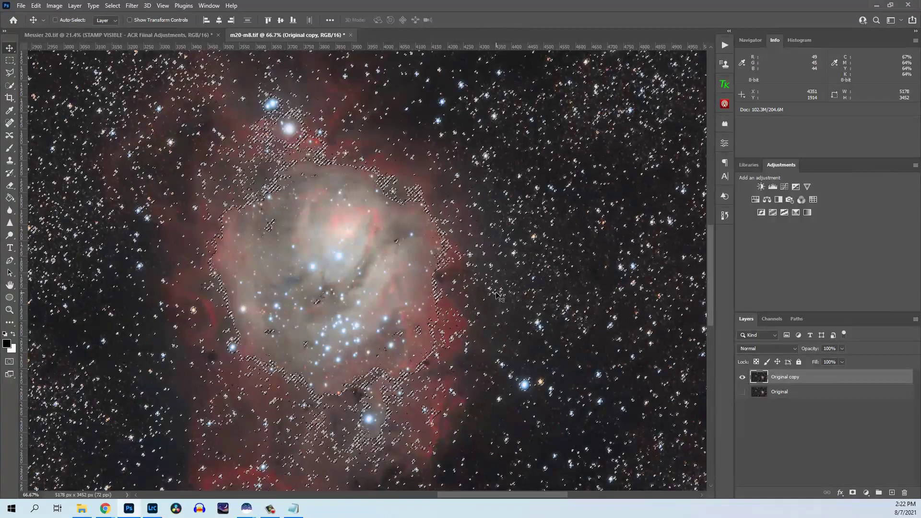
# Copy the selected shadows to a new layer, check it in isolation, and name it Noise Reduction.
pyautogui.hotkey('ctrl', 'j')
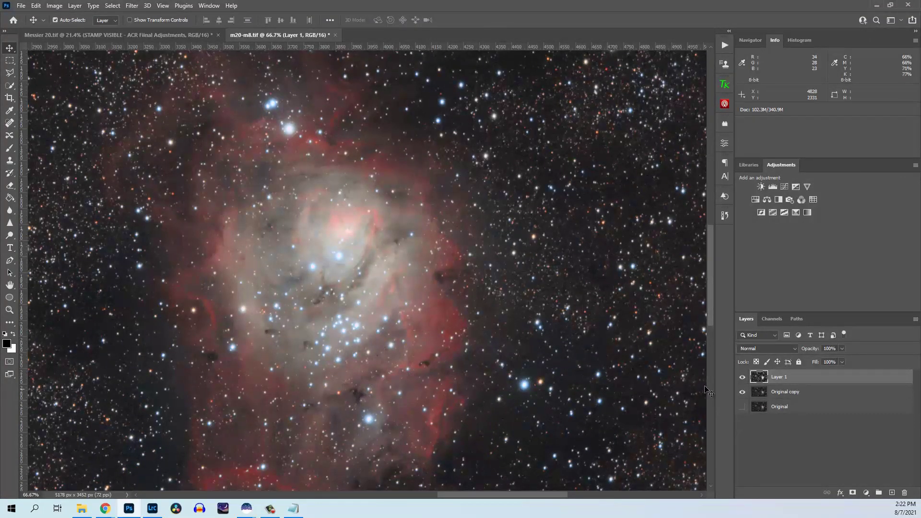
pyautogui.click(743, 396)
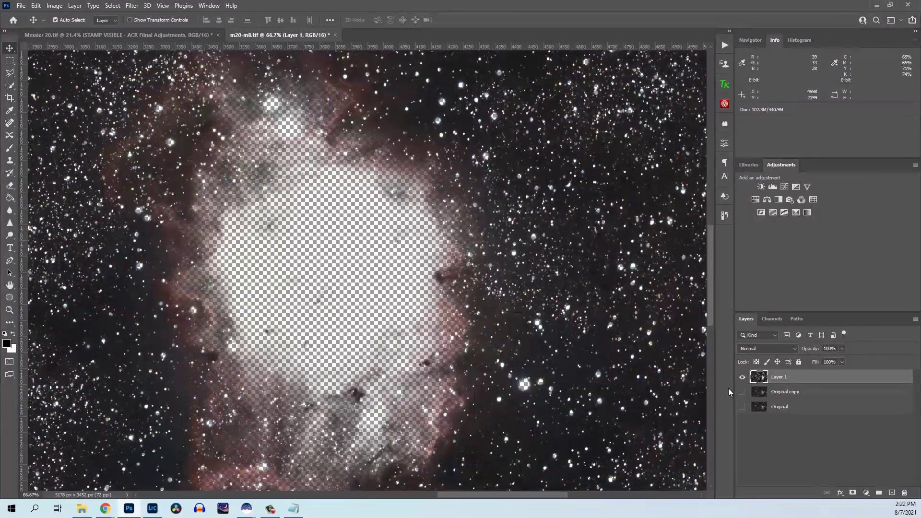
pyautogui.click(742, 392)
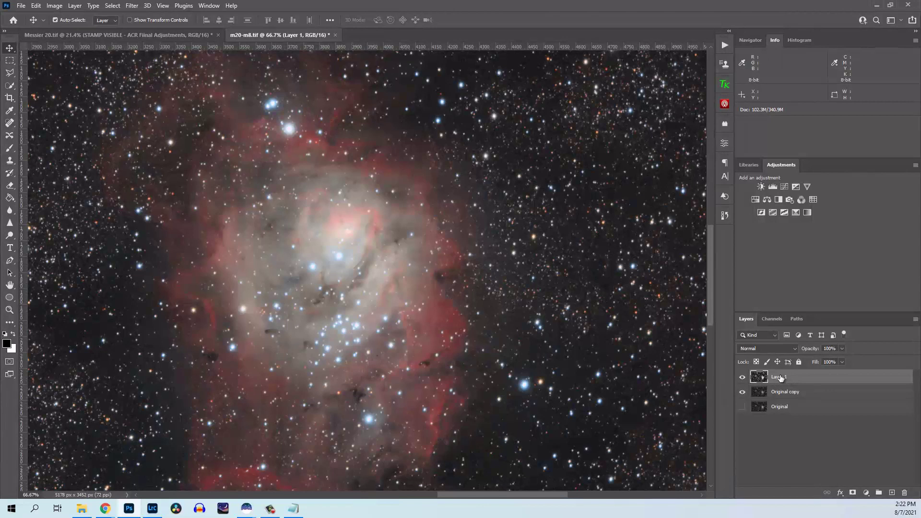
pyautogui.doubleClick(780, 377)
pyautogui.write('Noise Reduction')
pyautogui.press('Return')
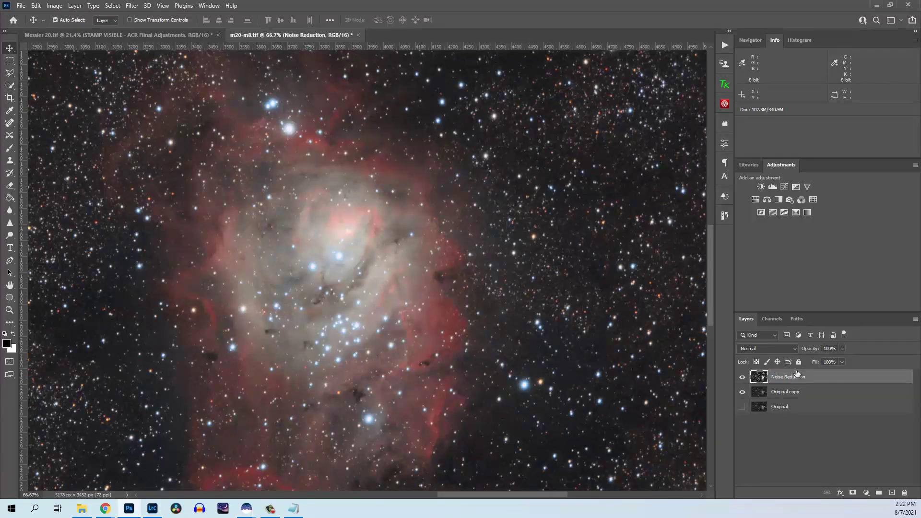
# Apply the Camera Raw Filter to the Noise Reduction layer with Noise Reduction and Color Noise Reduction at maximum.
pyautogui.click(132, 6)
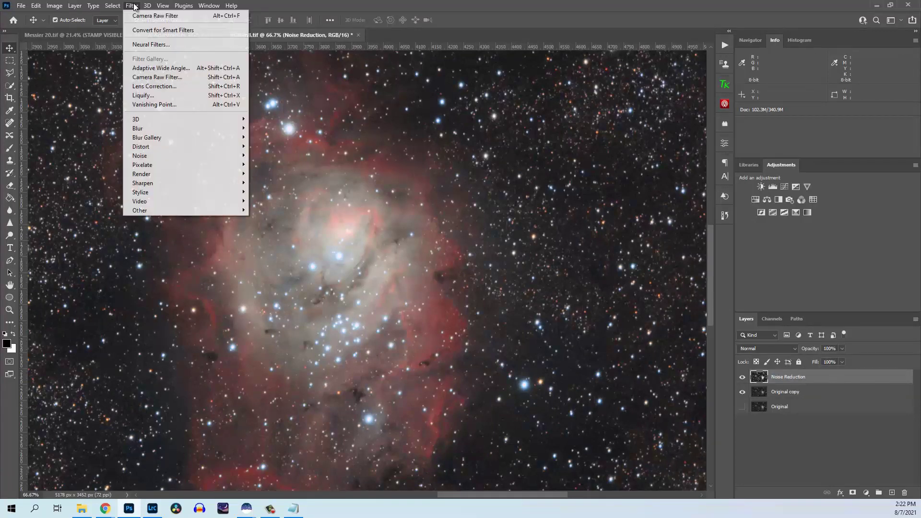
pyautogui.click(145, 78)
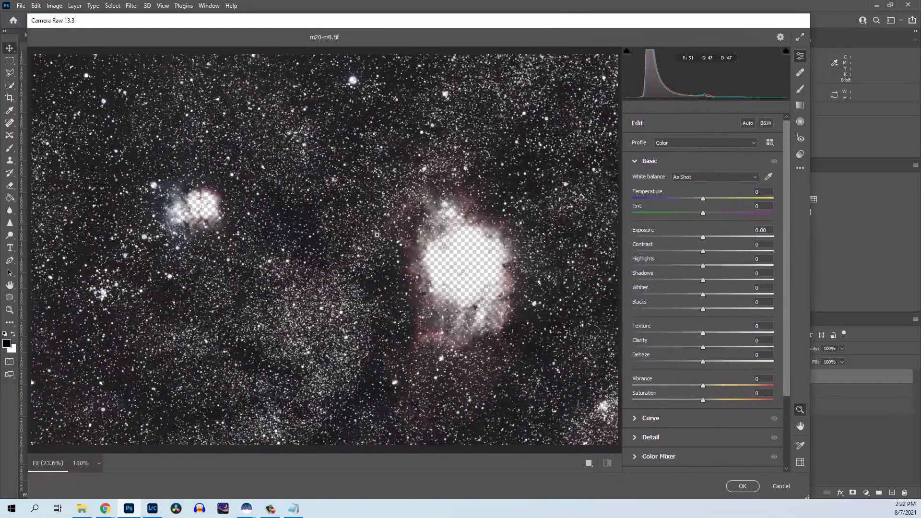
pyautogui.click(307, 223)
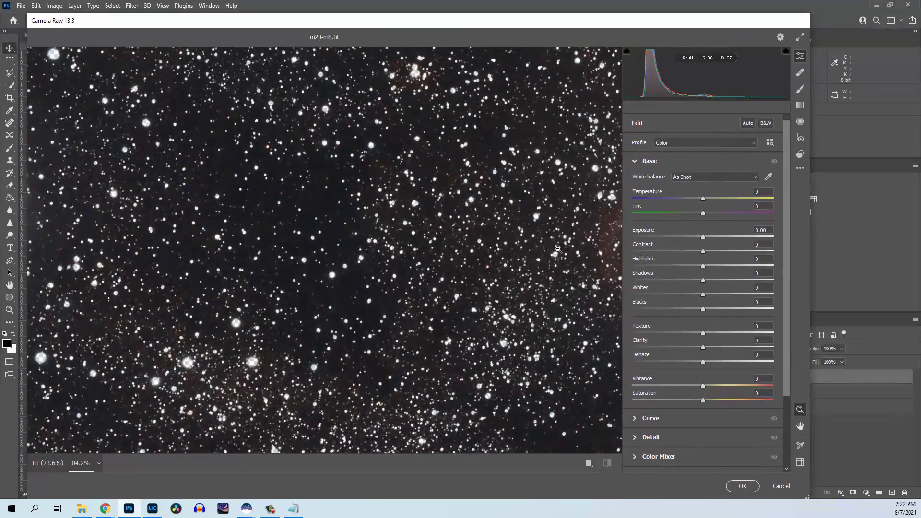
pyautogui.scroll(-3, 712, 340)
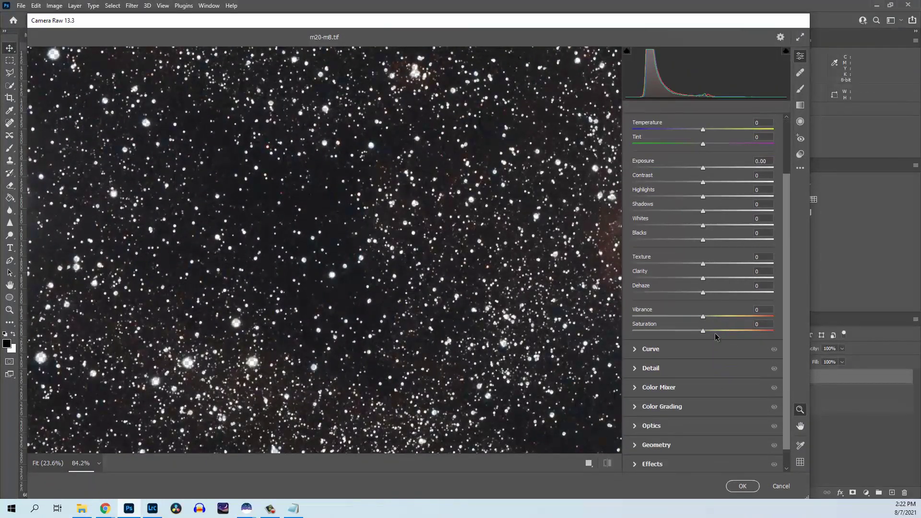
pyautogui.click(635, 368)
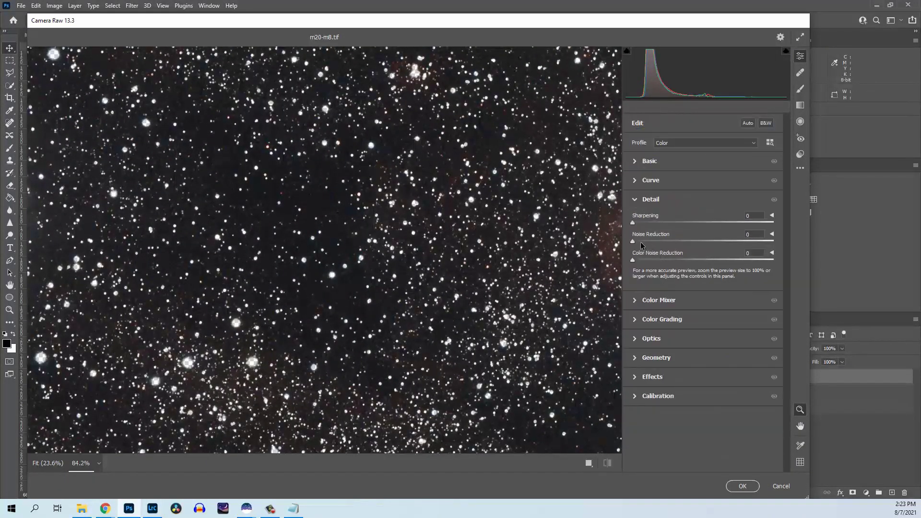
pyautogui.moveTo(731, 240); pyautogui.dragTo(808, 245)
pyautogui.moveTo(635, 264); pyautogui.dragTo(805, 254)
pyautogui.click(739, 488)
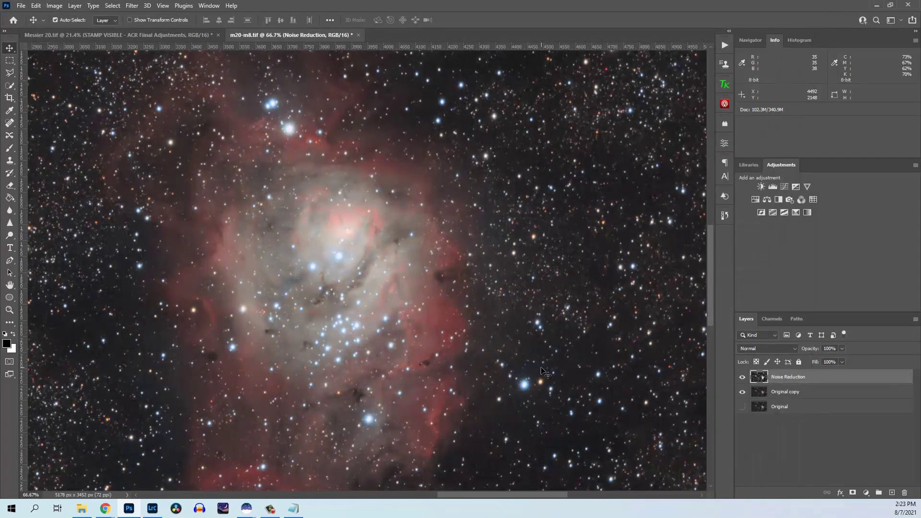
# Examine the noise-reduced background up close from the large nebula across to the smaller red and blue nebula.
pyautogui.scroll(3, 602, 241)
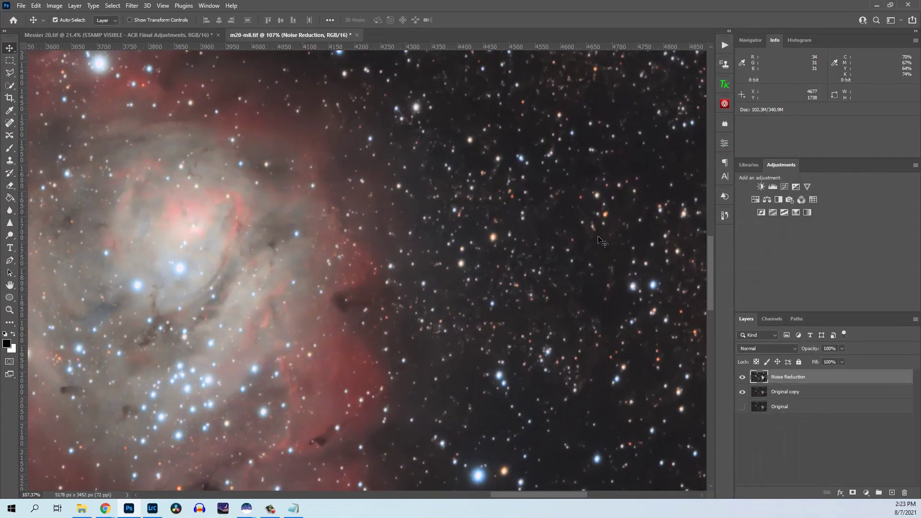
pyautogui.moveTo(371, 258); pyautogui.dragTo(682, 206)
pyautogui.moveTo(144, 288); pyautogui.dragTo(741, 199)
pyautogui.moveTo(177, 100); pyautogui.dragTo(331, 213)
pyautogui.scroll(-1, 332, 212)
pyautogui.scroll(-1, 331, 213)
pyautogui.moveTo(672, 158); pyautogui.dragTo(581, 224)
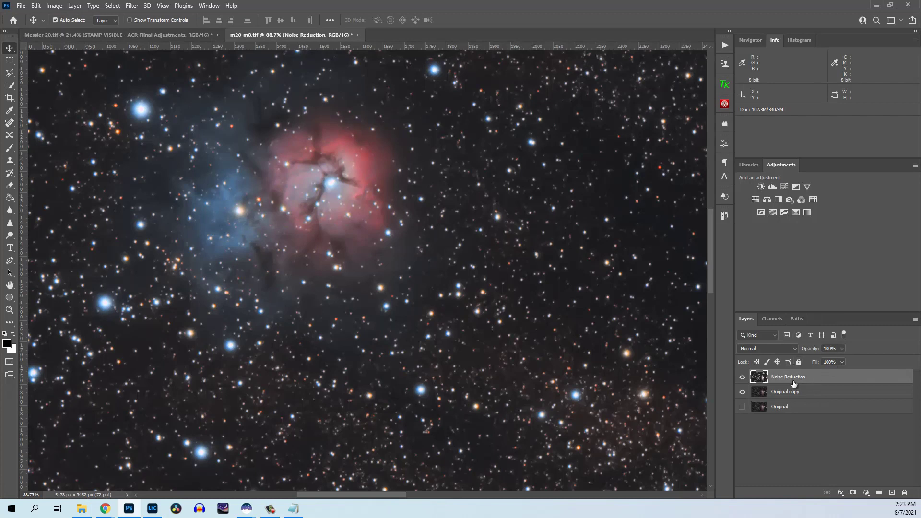
# Try the Noise Reduction layer at 50% opacity and inspect the sky beside the smaller nebula.
pyautogui.click(833, 350)
pyautogui.write('50')
pyautogui.click(811, 424)
pyautogui.scroll(2, 450, 163)
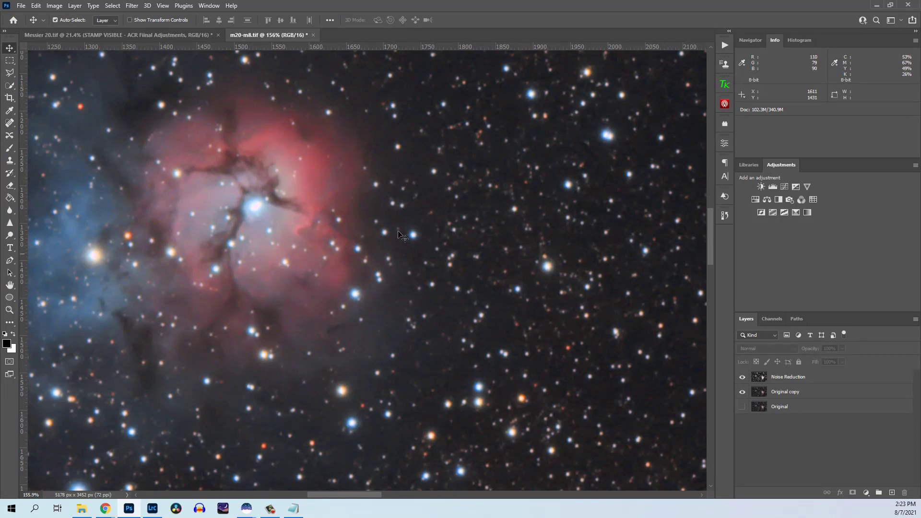
# Set the Noise Reduction layer's opacity to 60% and check the background around the smaller nebula.
pyautogui.click(800, 379)
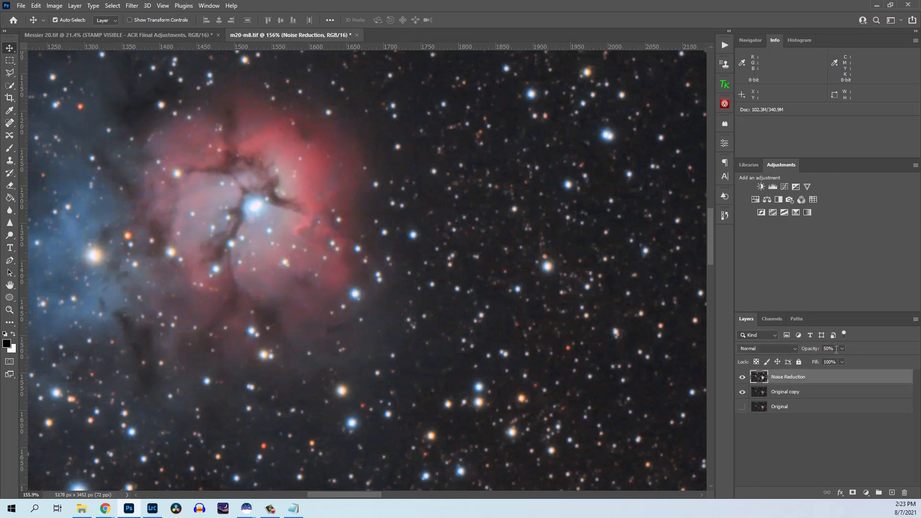
pyautogui.click(837, 349)
pyautogui.press('Return')
pyautogui.click(844, 442)
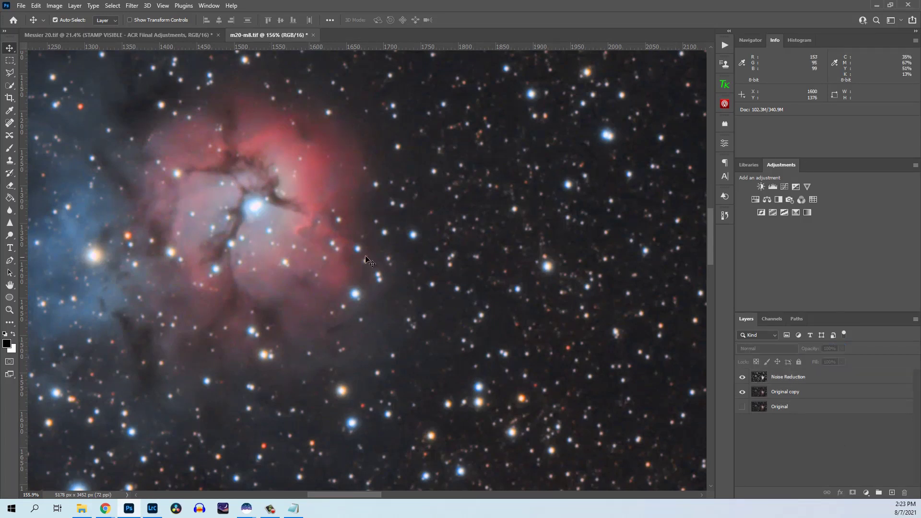
pyautogui.scroll(-2, 372, 266)
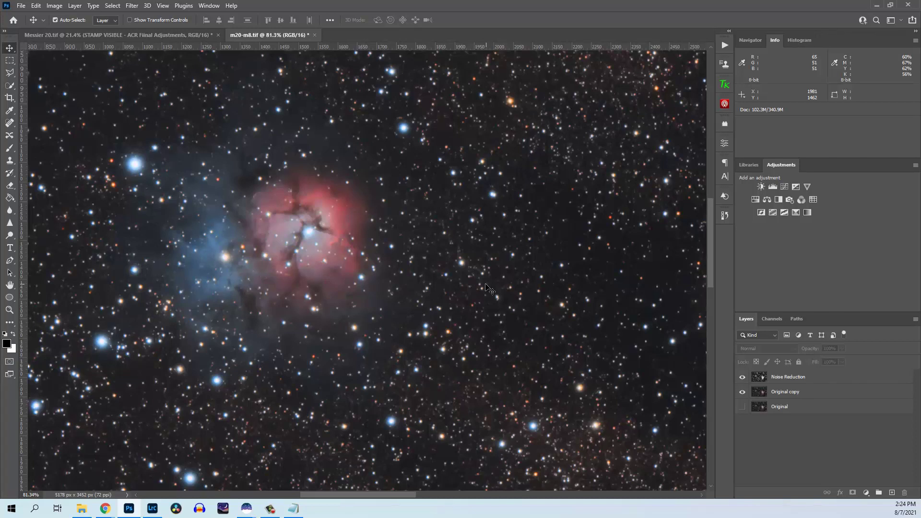
# Stamp all visible layers into a new layer above the Noise Reduction layer.
pyautogui.click(827, 376)
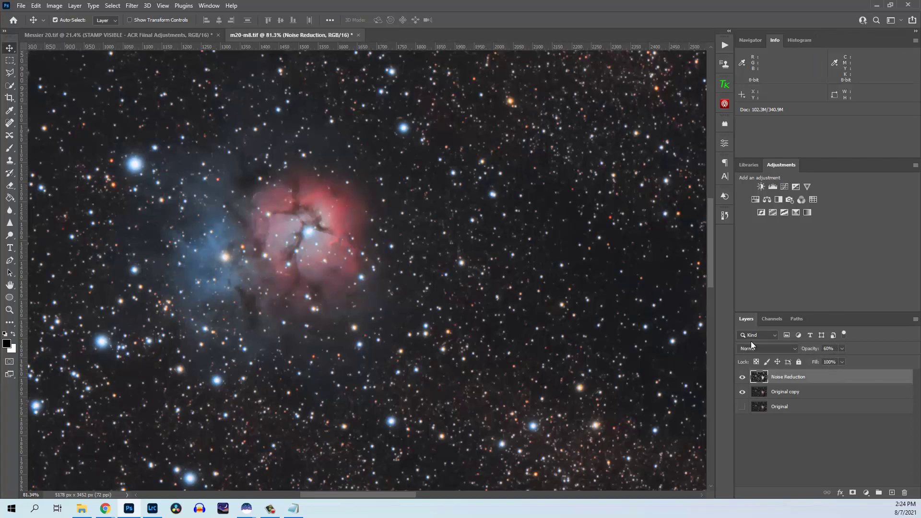
pyautogui.scroll(-2, 488, 273)
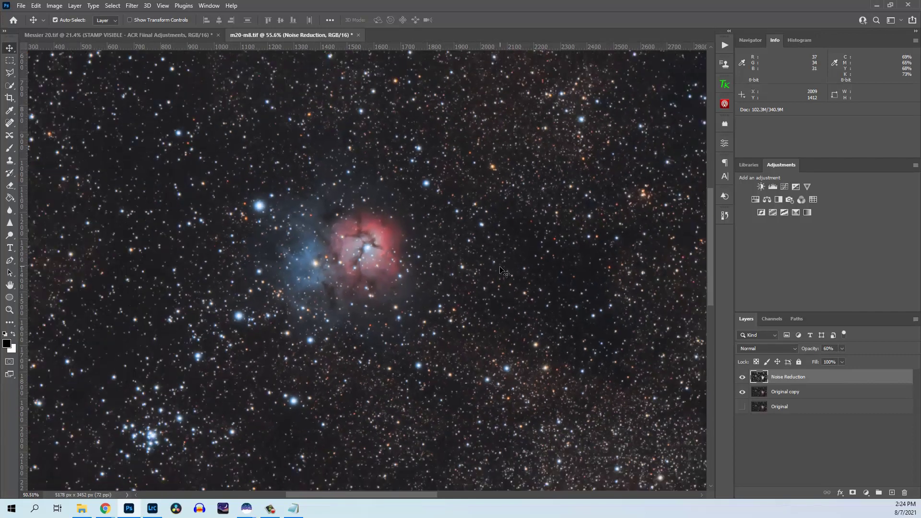
pyautogui.scroll(-2, 503, 272)
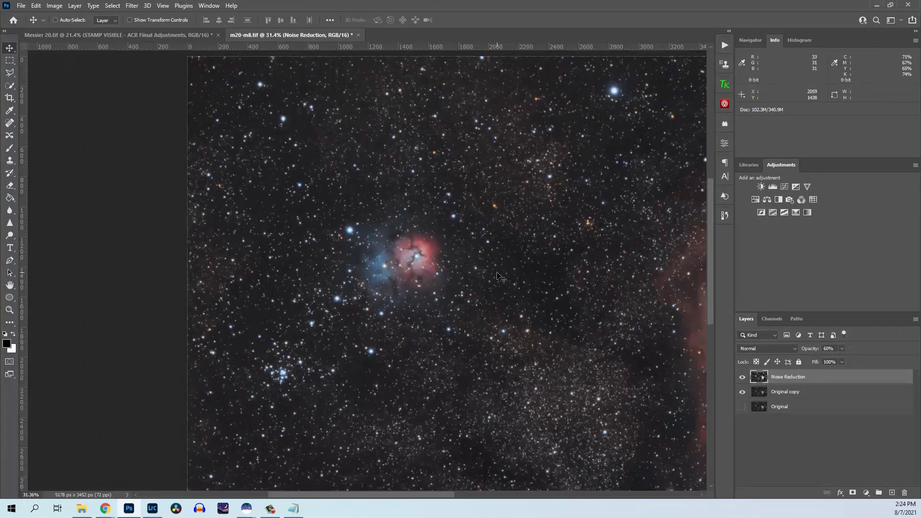
pyautogui.scroll(-1, 501, 277)
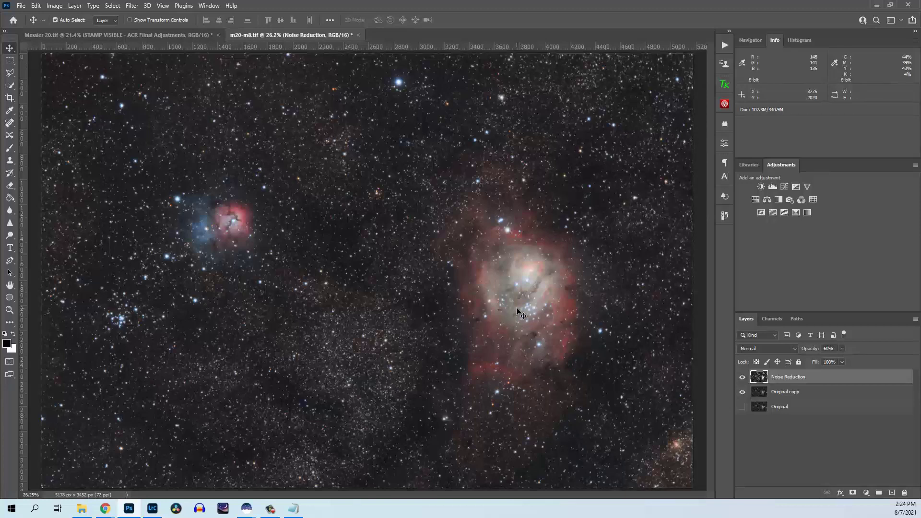
pyautogui.press('ctrl')
pyautogui.hotkey('ctrl', 'shift', 'alt', 'e')
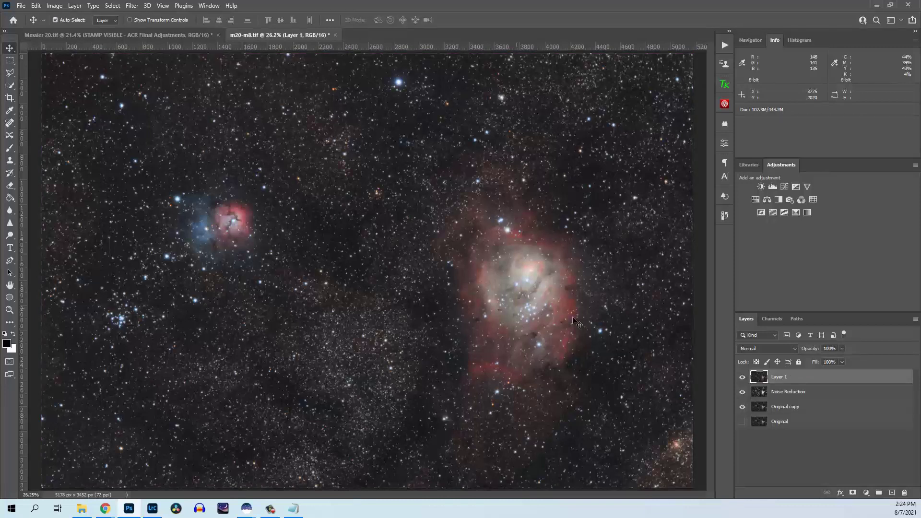
# Rename the stamped layer STAMP VISIBLE.
pyautogui.click(775, 392)
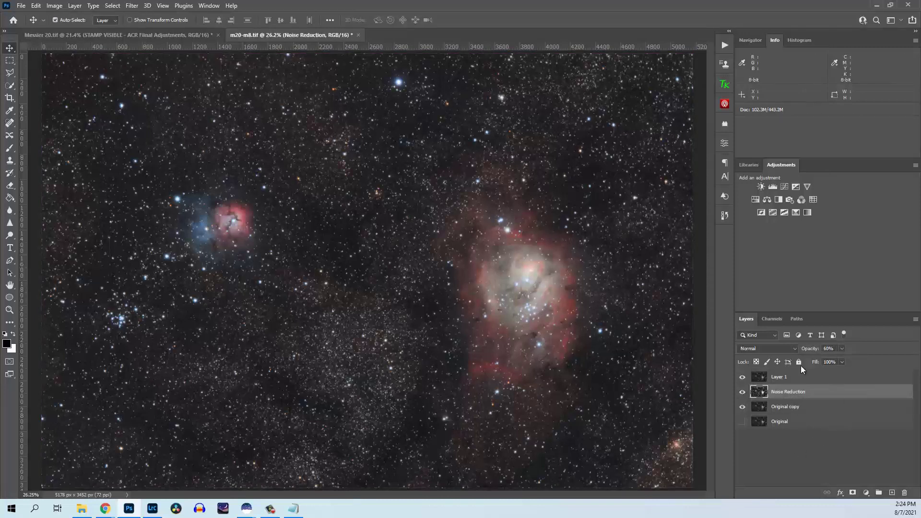
pyautogui.doubleClick(779, 378)
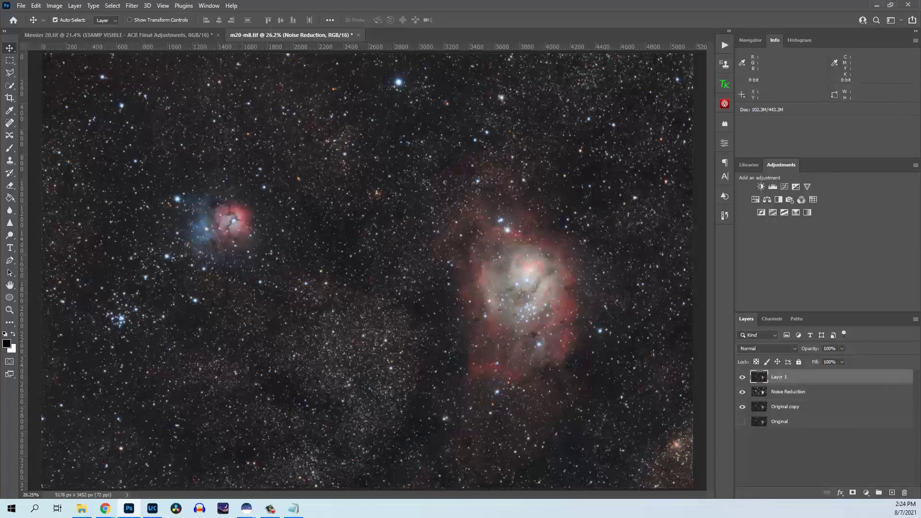
pyautogui.write('S')
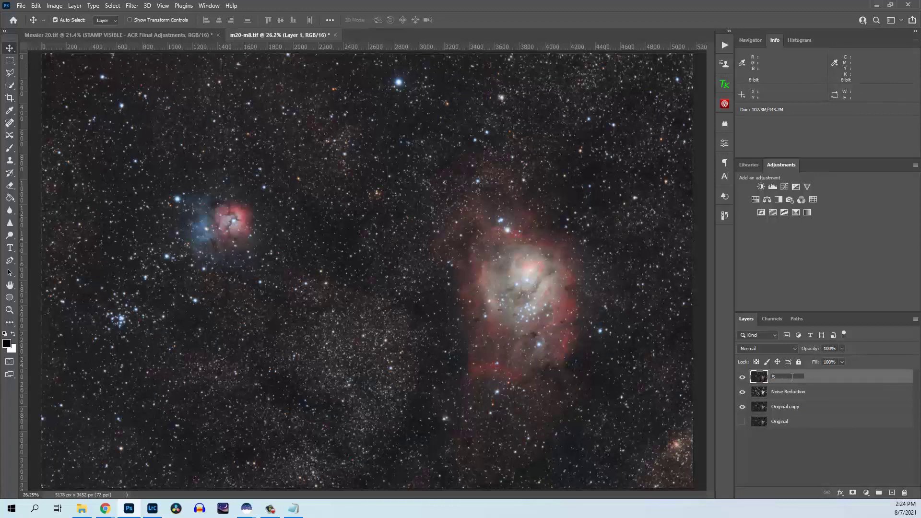
pyautogui.write('tAMP VISIBLE')
pyautogui.press('Return')
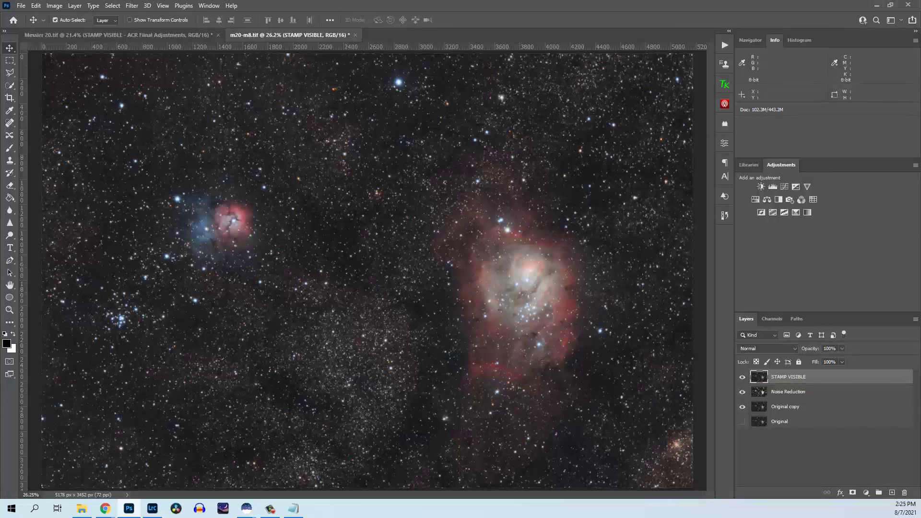
# Start a Color Range selection on the STAMP VISIBLE layer that targets the Highlights.
pyautogui.scroll(-1, 350, 297)
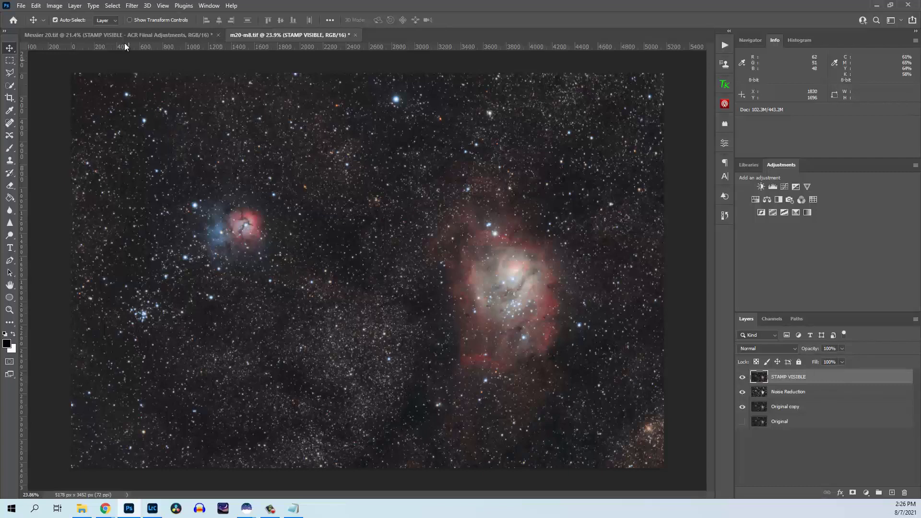
pyautogui.click(117, 7)
pyautogui.click(132, 101)
pyautogui.click(662, 116)
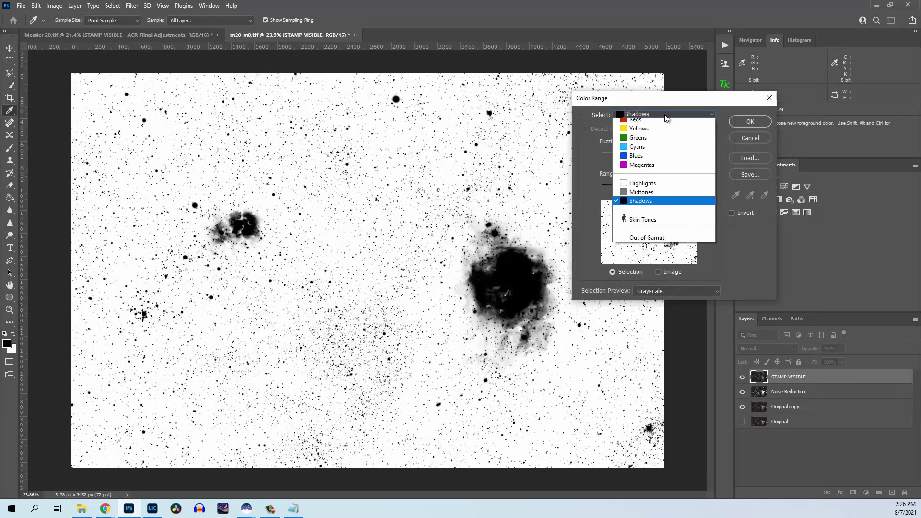
pyautogui.click(670, 209)
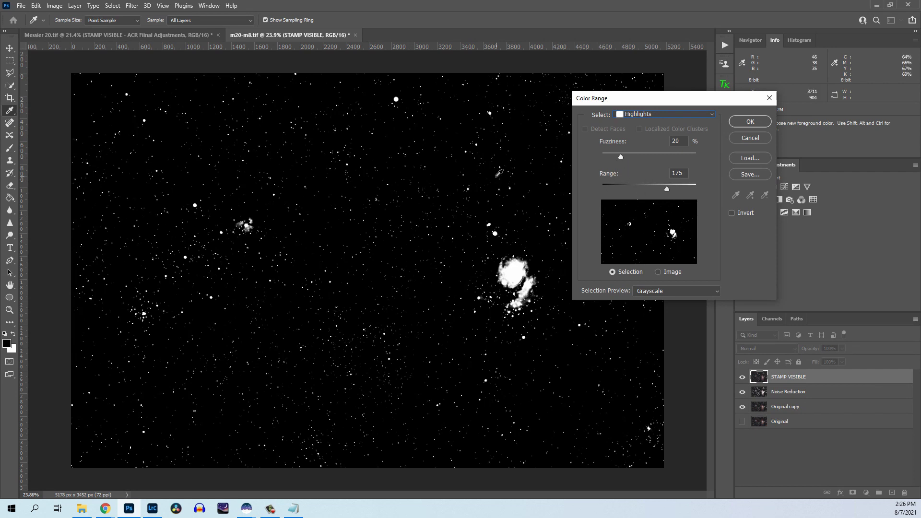
# Try the highlight Range at 150 and 215, and set it back to 175.
pyautogui.moveTo(667, 188); pyautogui.dragTo(653, 188)
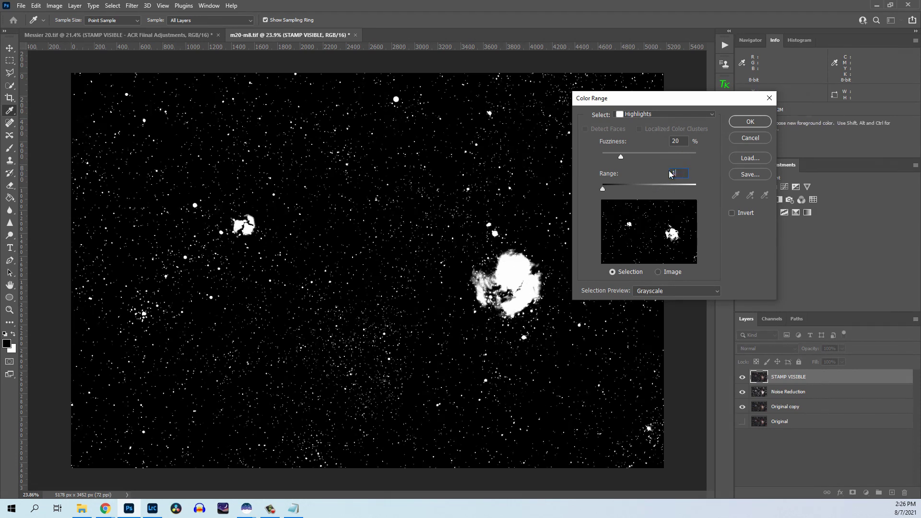
pyautogui.write('150')
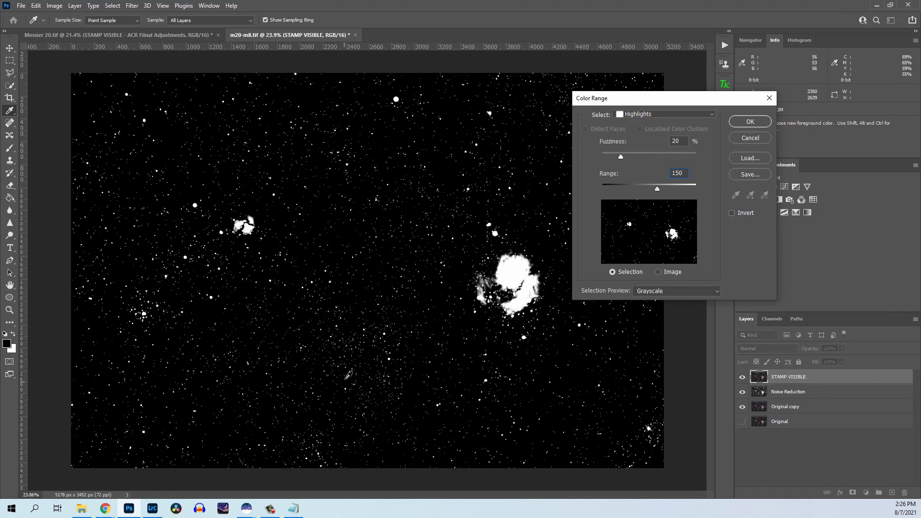
pyautogui.moveTo(659, 188); pyautogui.dragTo(681, 191)
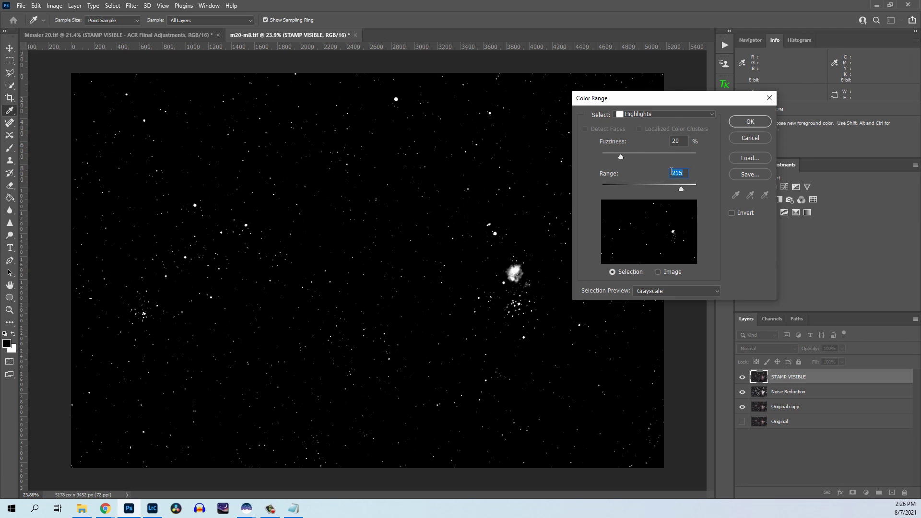
pyautogui.write('175')
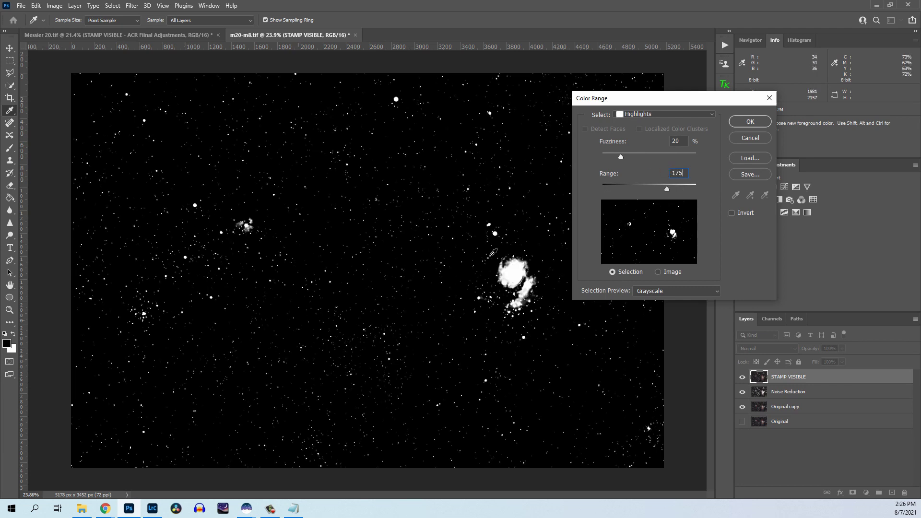
# Set the highlight selection's Fuzziness to 35%, check the mask up close around the smaller nebula, and create the selection.
pyautogui.moveTo(621, 156); pyautogui.dragTo(635, 157)
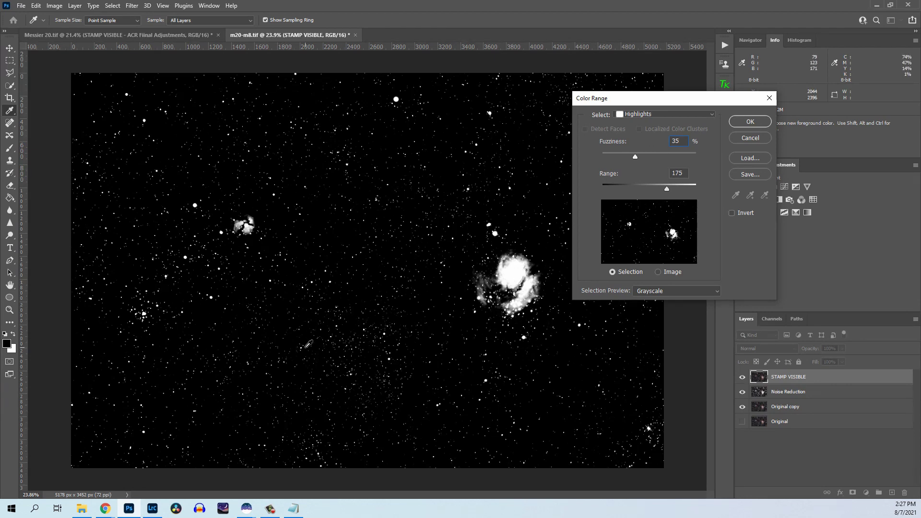
pyautogui.hotkey('ctrl', '+')
pyautogui.hotkey('ctrl', '+')
pyautogui.hotkey('ctrl', '+')
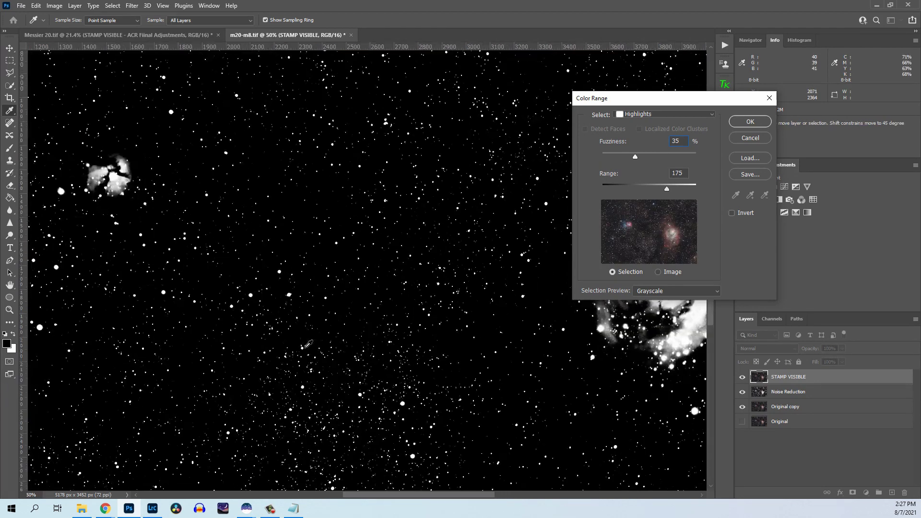
pyautogui.hotkey('ctrl', '+')
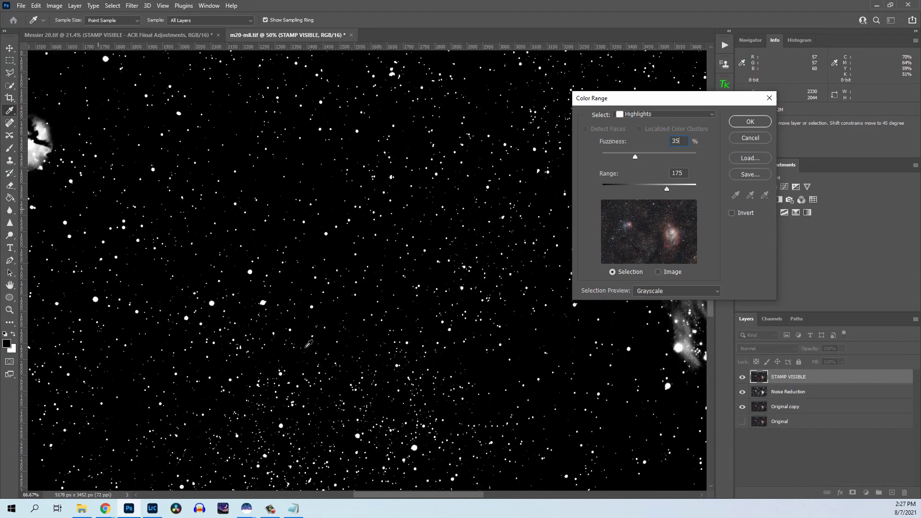
pyautogui.hotkey('ctrl', '+')
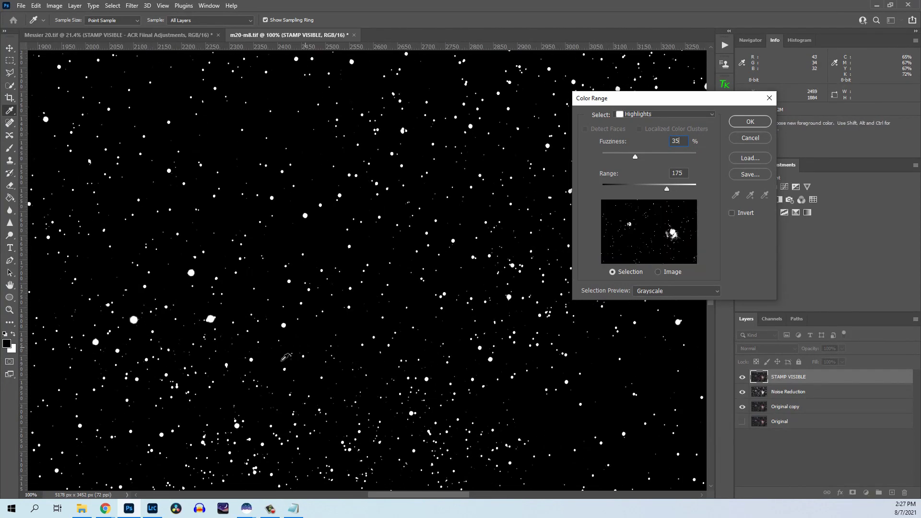
pyautogui.press('space')
pyautogui.moveTo(191, 298); pyautogui.dragTo(366, 285)
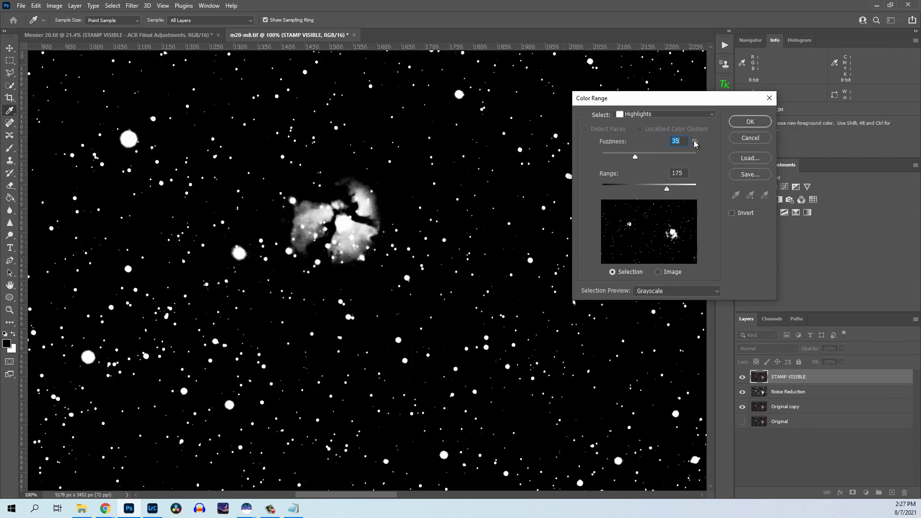
pyautogui.click(751, 123)
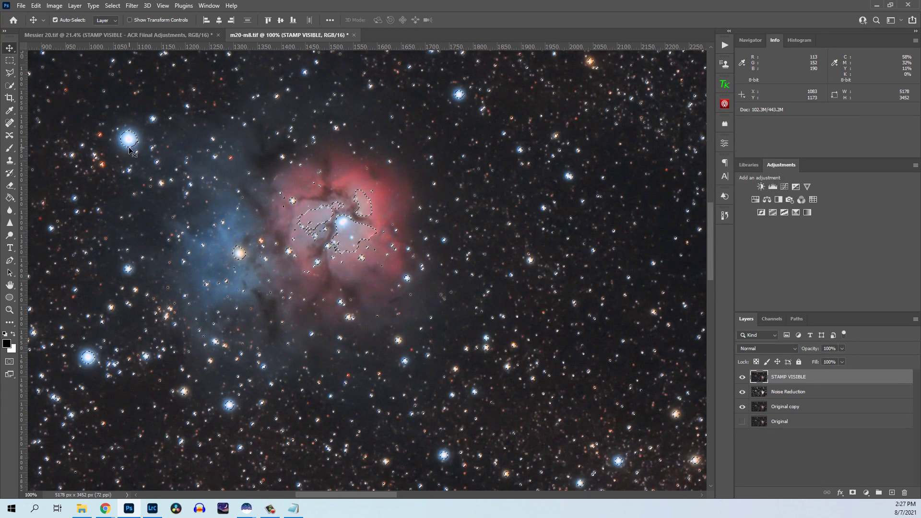
# Try expanding the star selection by 4 pixels, and undo the expansion.
pyautogui.scroll(2, 139, 144)
pyautogui.moveTo(144, 144); pyautogui.dragTo(398, 194)
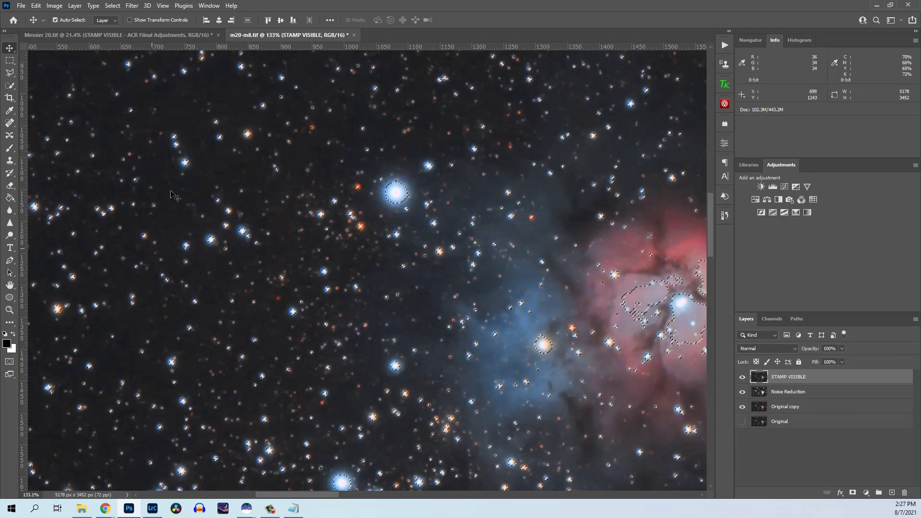
pyautogui.click(115, 5)
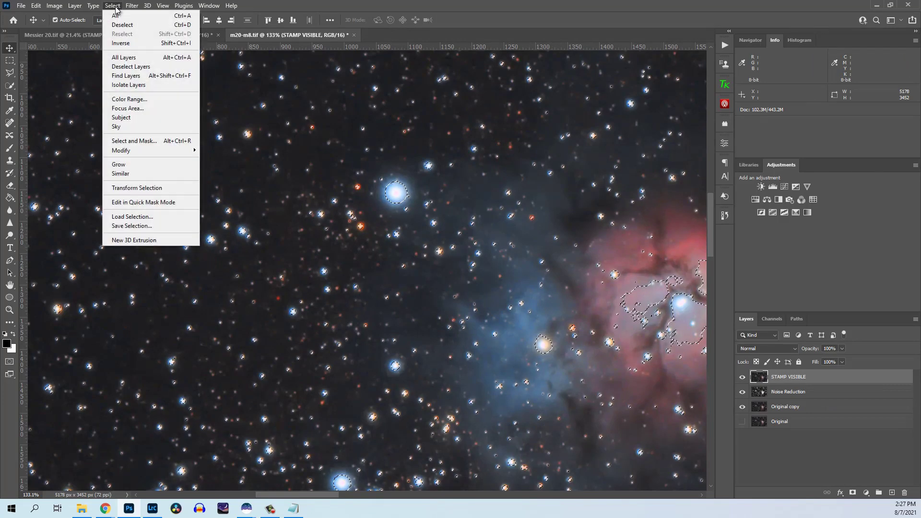
pyautogui.moveTo(138, 149)
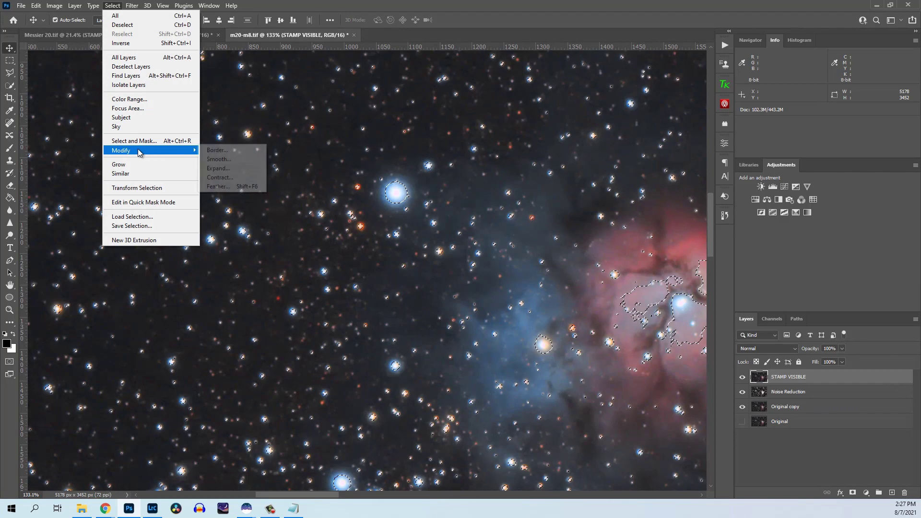
pyautogui.click(223, 168)
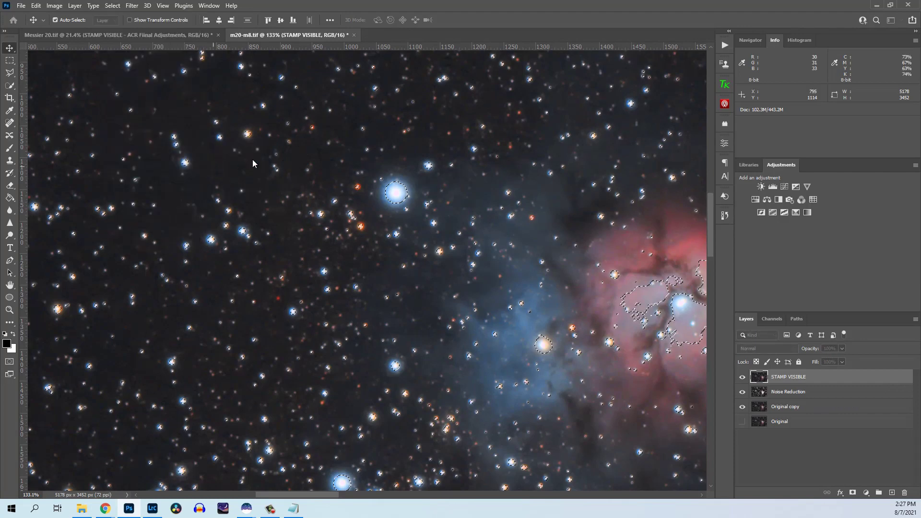
pyautogui.moveTo(391, 152); pyautogui.dragTo(581, 151)
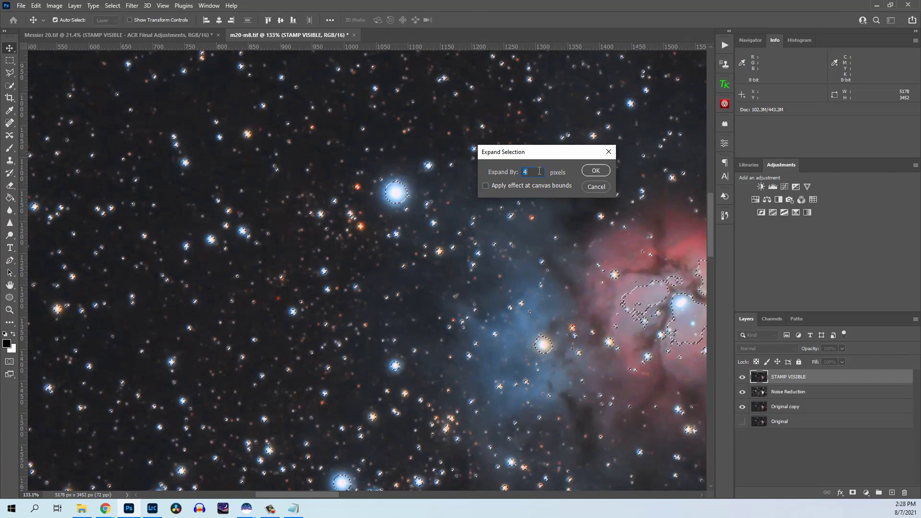
pyautogui.click(596, 171)
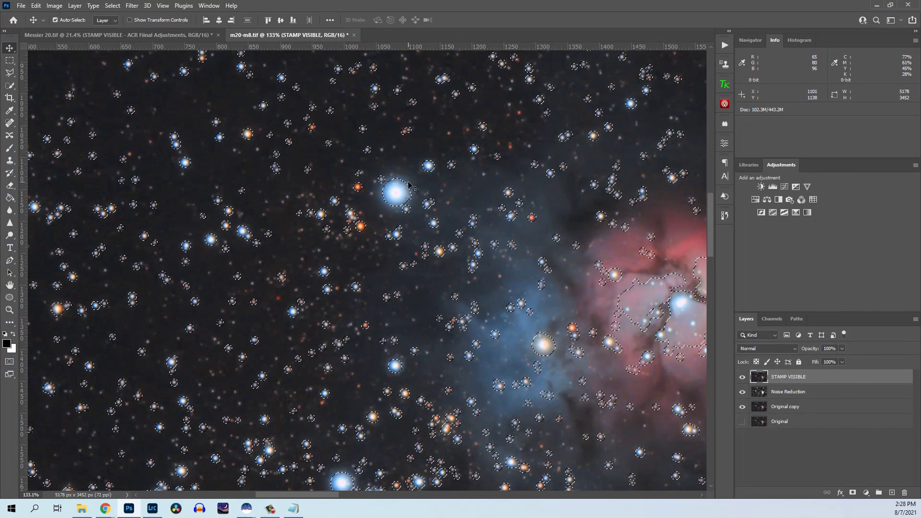
pyautogui.press('ctrl')
# Expand the star selection by 6 pixels.
pyautogui.click(132, 6)
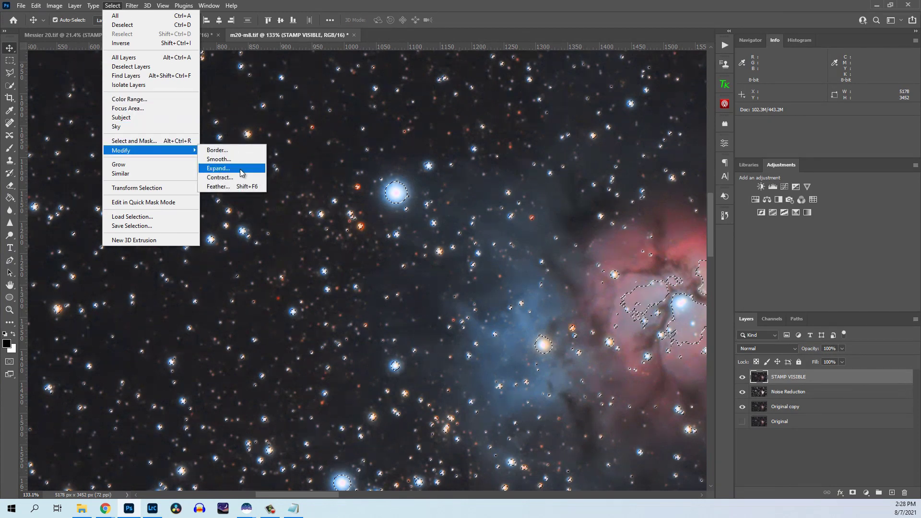
pyautogui.click(242, 173)
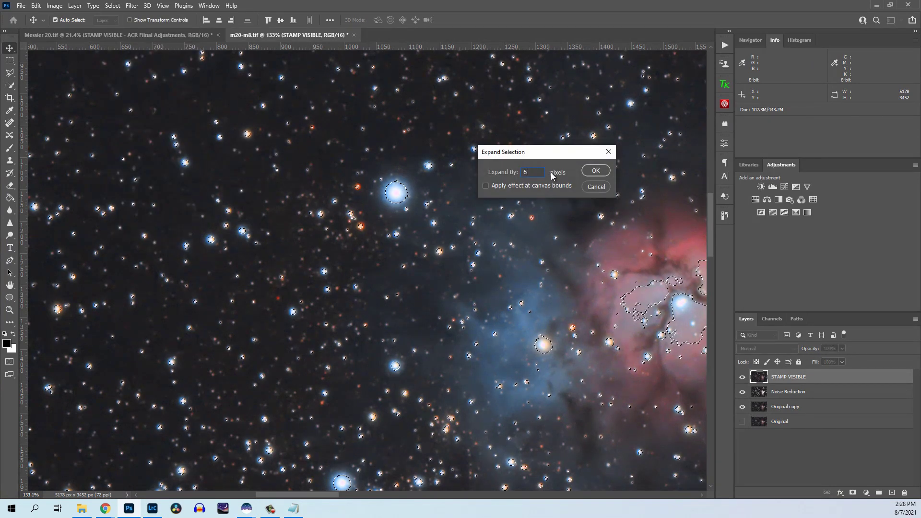
pyautogui.click(595, 171)
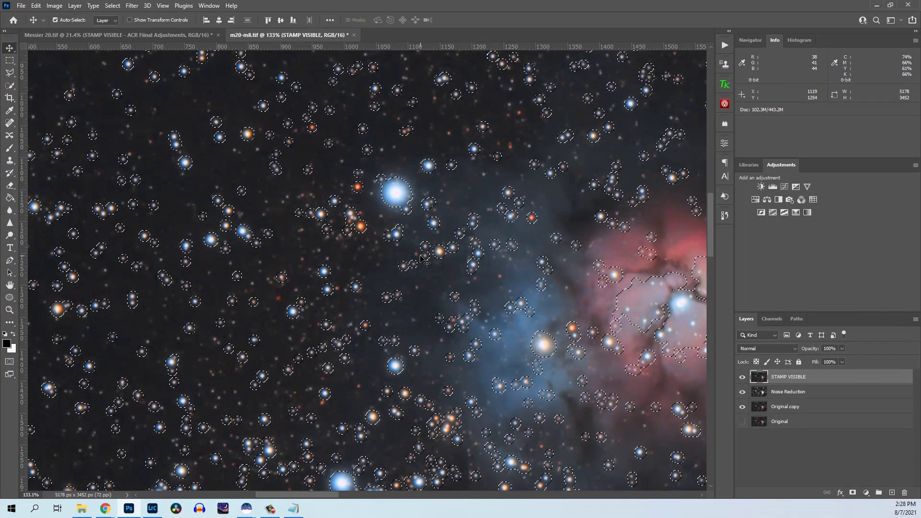
# Feather the expanded star selection with a radius of 3 pixels.
pyautogui.click(113, 6)
pyautogui.moveTo(145, 152)
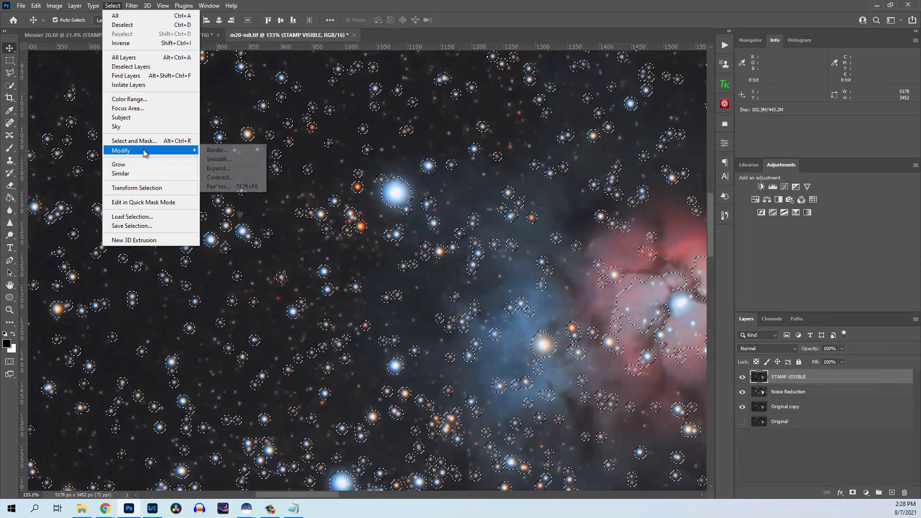
pyautogui.click(218, 186)
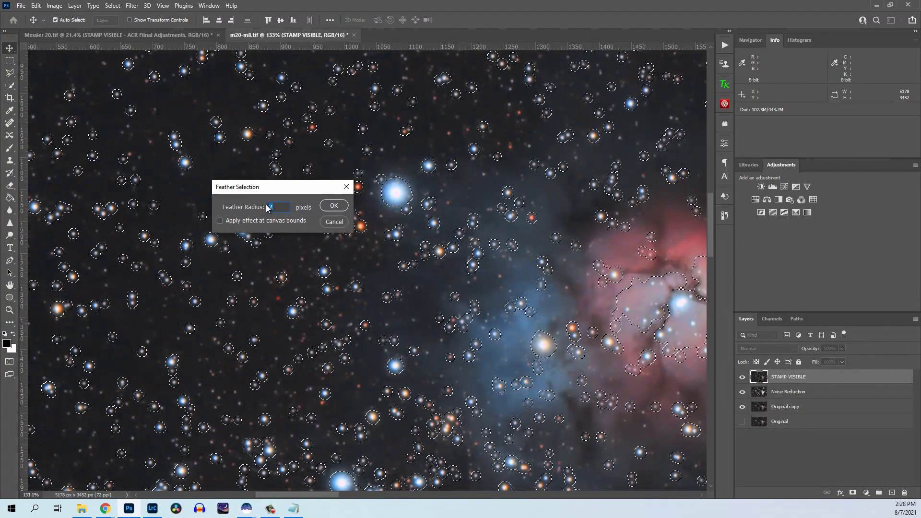
pyautogui.write('3')
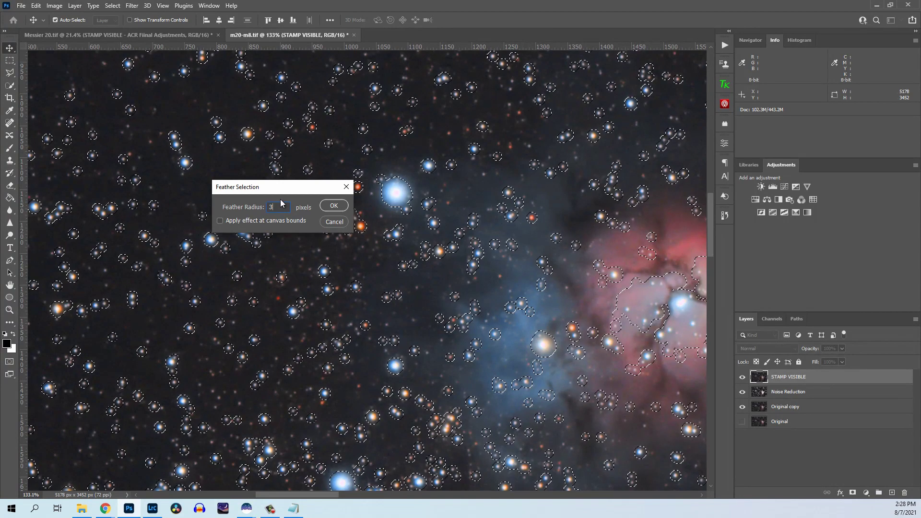
pyautogui.click(334, 206)
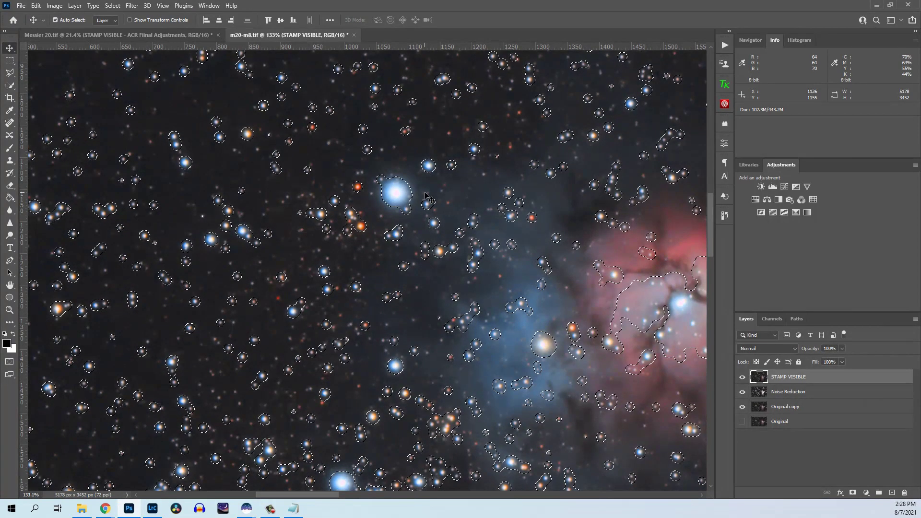
# Copy the selected stars to a new layer and inspect that layer alone with the other layers hidden.
pyautogui.hotkey('ctrl', 'j')
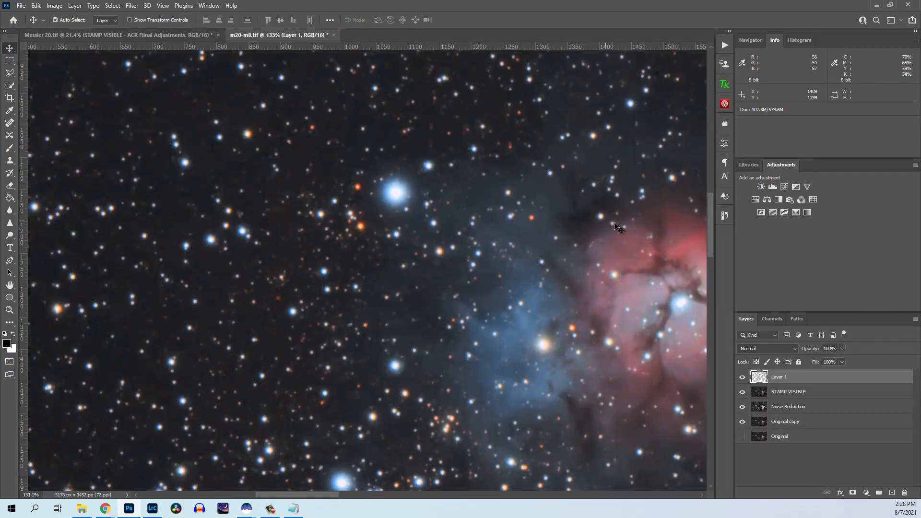
pyautogui.moveTo(747, 393); pyautogui.dragTo(741, 451)
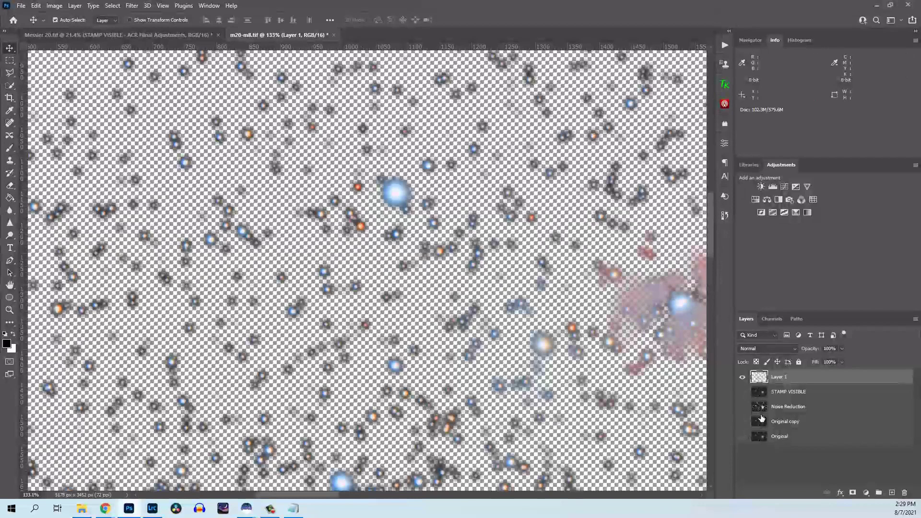
pyautogui.moveTo(742, 391); pyautogui.dragTo(742, 436)
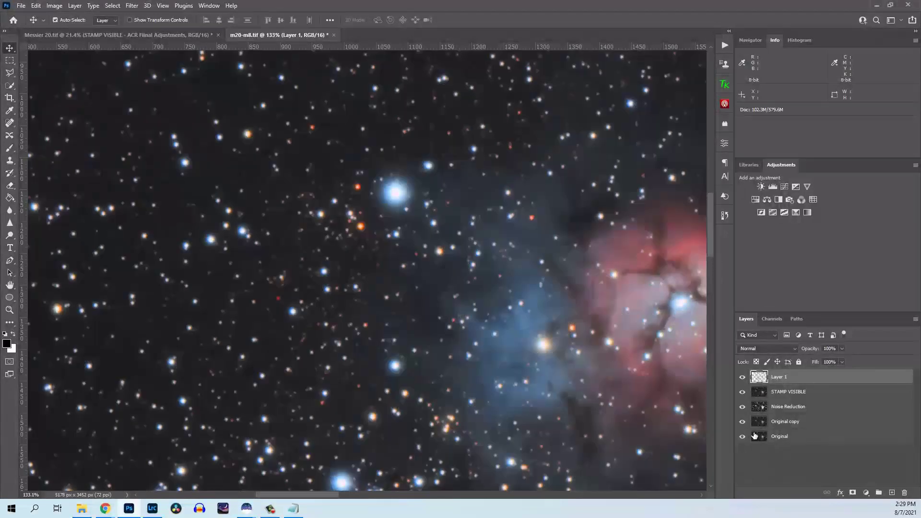
# Rename the copied star layer as Star Minimization and check it again in isolation from the layers below.
pyautogui.doubleClick(782, 377)
pyautogui.write('Star Minimization')
pyautogui.press('Return')
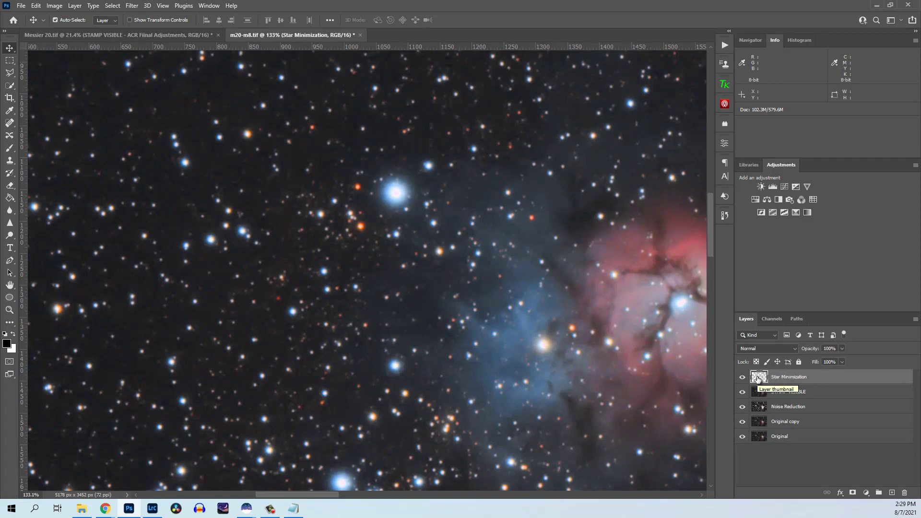
pyautogui.moveTo(742, 392); pyautogui.dragTo(739, 446)
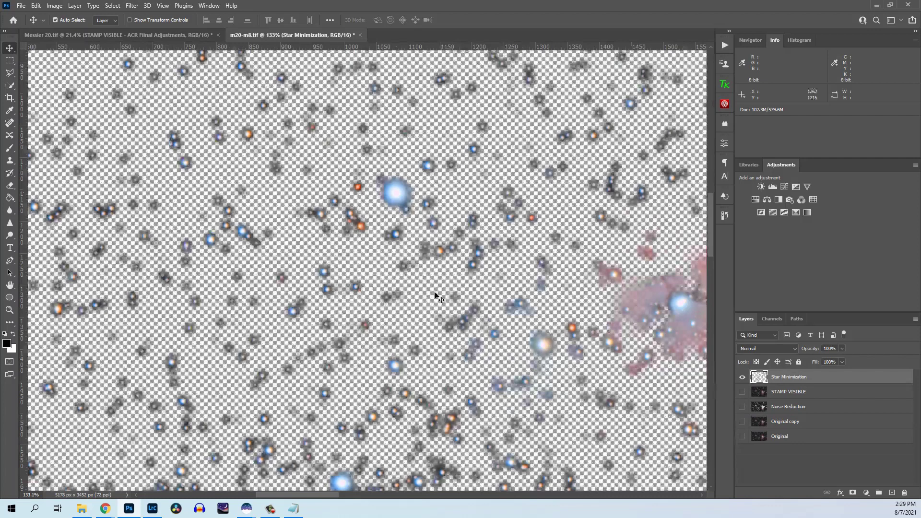
pyautogui.moveTo(742, 391); pyautogui.dragTo(742, 437)
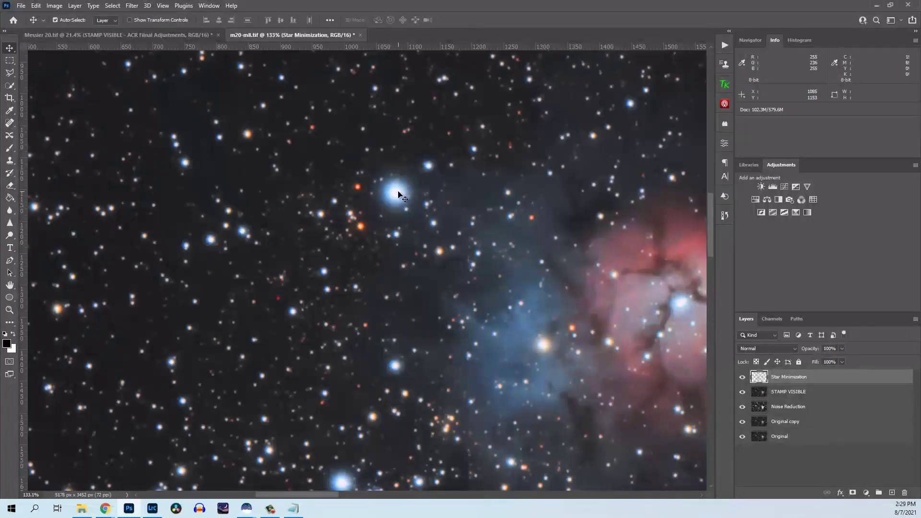
# Start the Minimum filter on the Star Minimization layer, try a 2.0-pixel radius preserving roundness, and compare the image with and without the preview.
pyautogui.click(129, 6)
pyautogui.moveTo(226, 211)
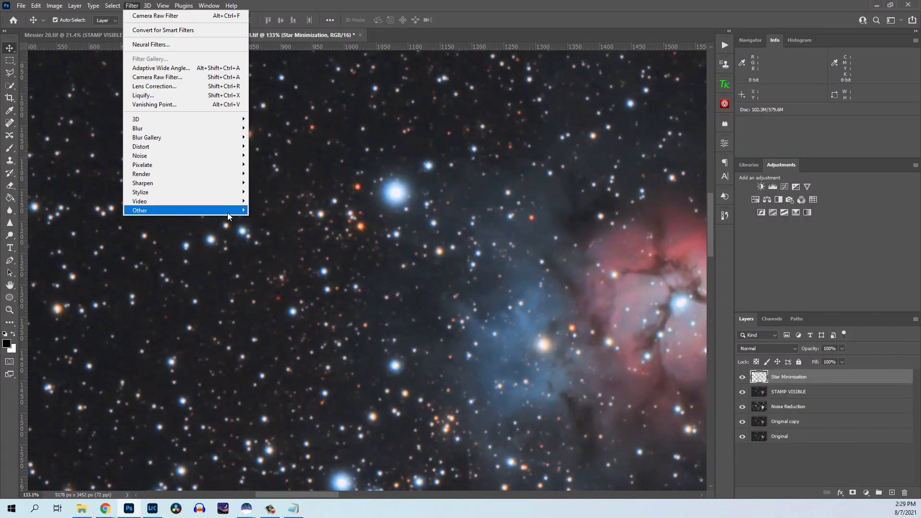
pyautogui.click(270, 246)
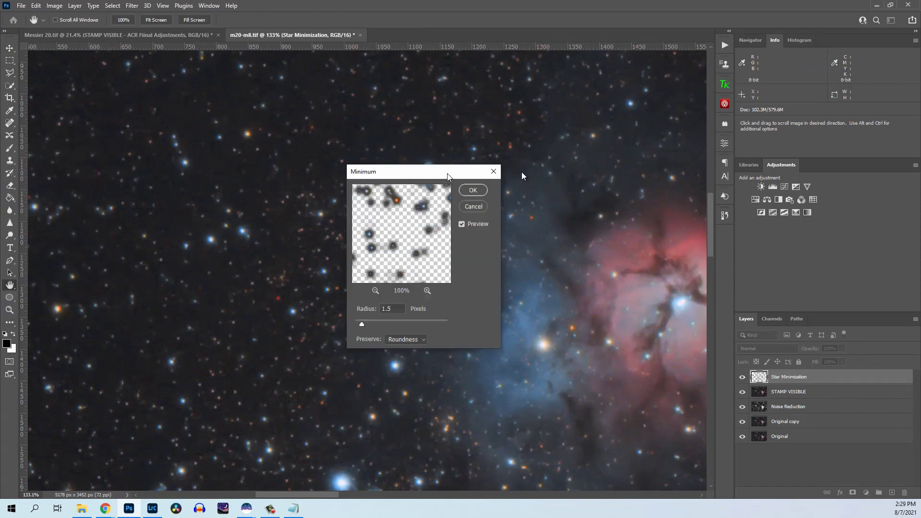
pyautogui.moveTo(440, 176); pyautogui.dragTo(590, 135)
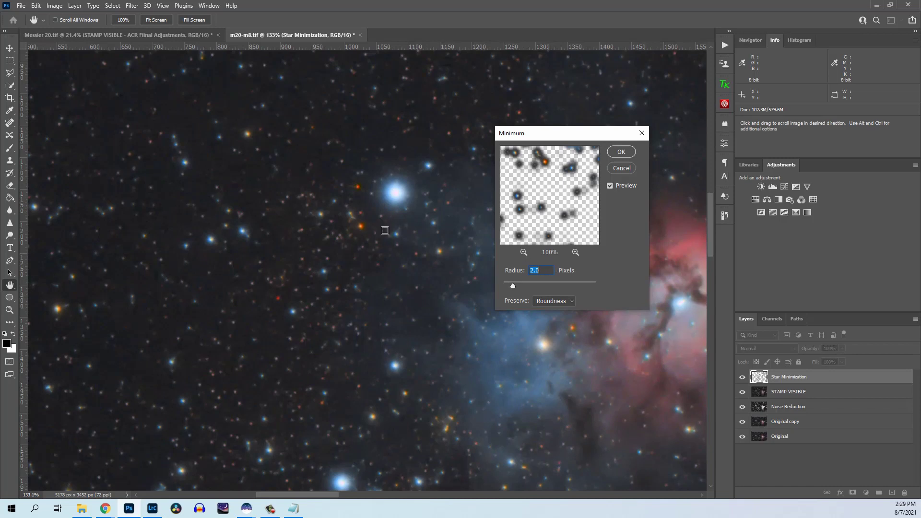
pyautogui.click(608, 186)
pyautogui.click(609, 186)
pyautogui.click(609, 186)
pyautogui.click(608, 186)
# Set the Minimum filter's radius to 1.5 pixels and apply it to the Star Minimization layer.
pyautogui.click(546, 270)
pyautogui.press('Down')
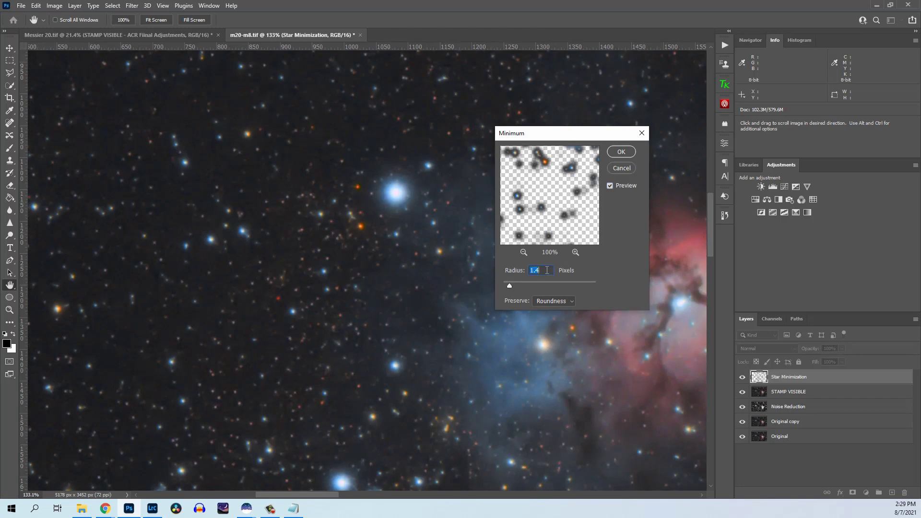
pyautogui.press('Up')
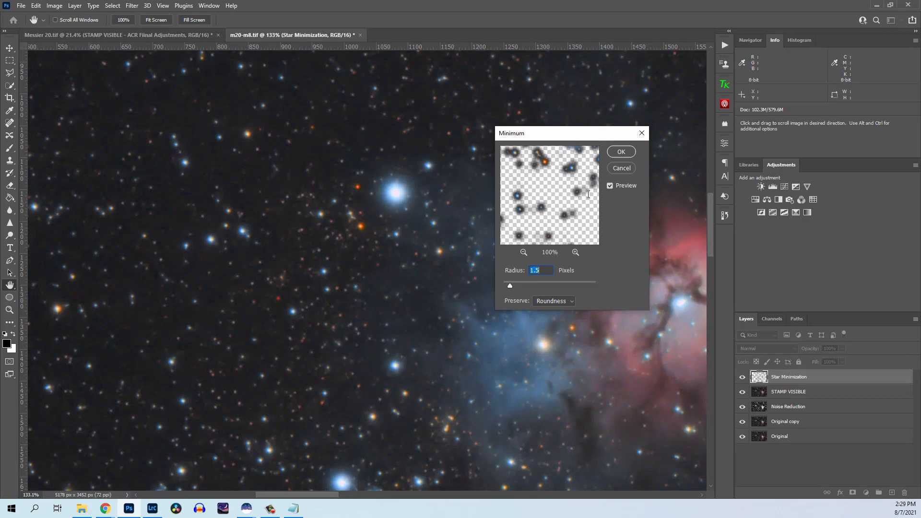
pyautogui.click(621, 152)
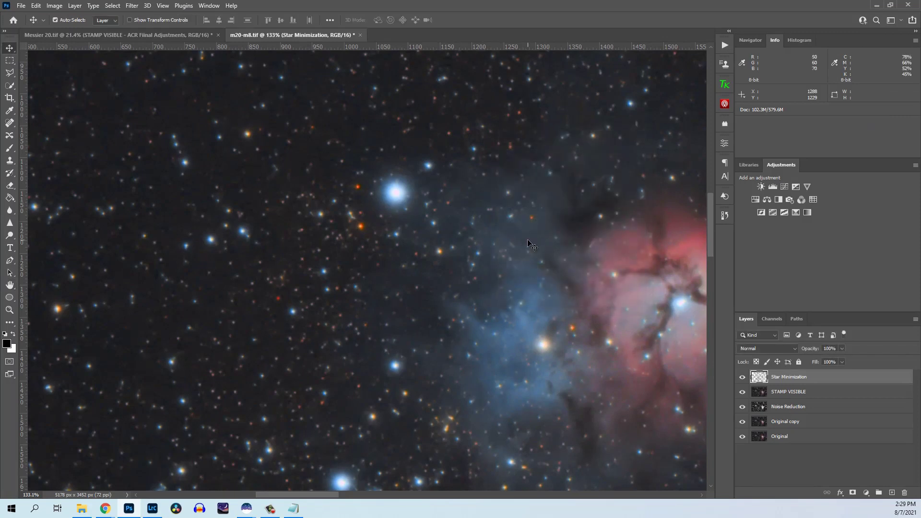
# Compare the whole image with and without the Star Minimization layer to judge the star reduction.
pyautogui.scroll(-5, 565, 241)
pyautogui.scroll(-4, 565, 241)
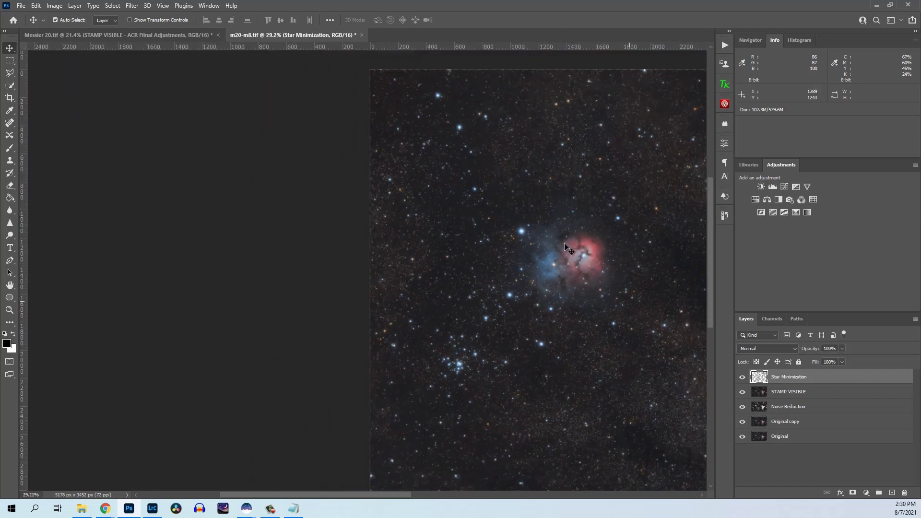
pyautogui.click(742, 378)
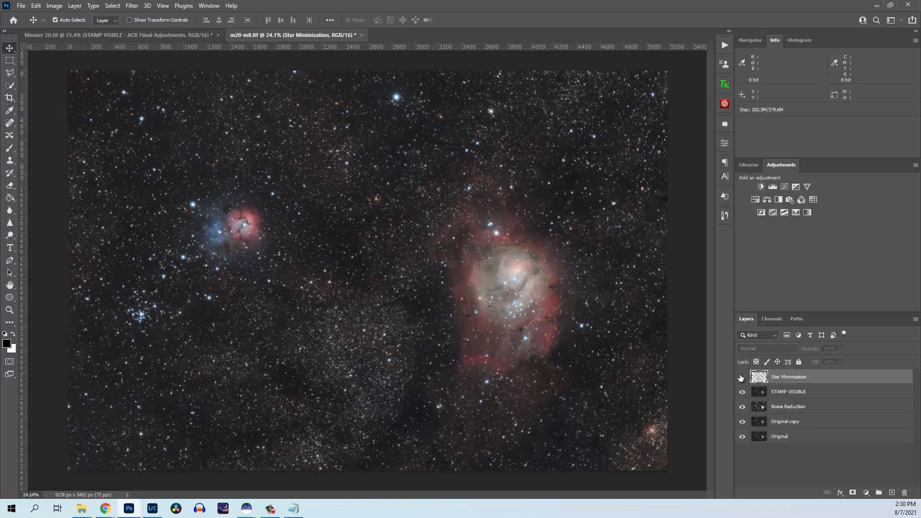
pyautogui.click(742, 377)
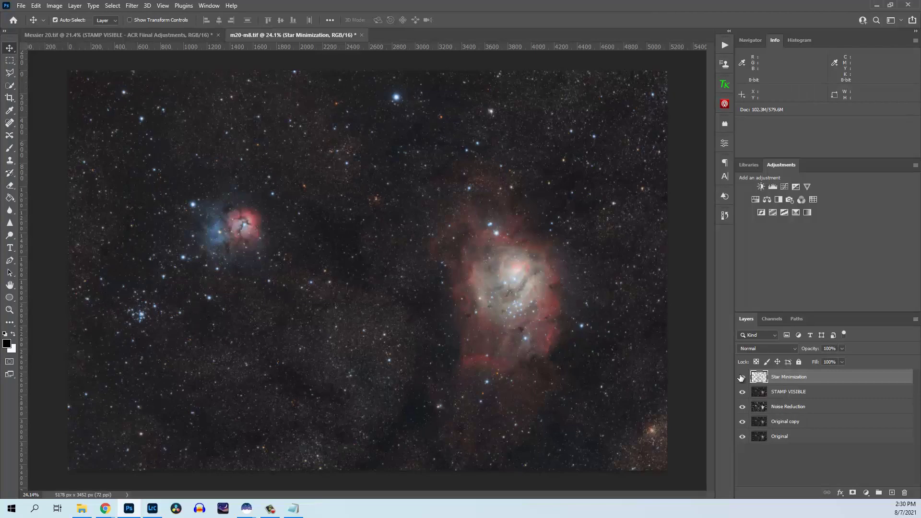
pyautogui.click(742, 377)
pyautogui.click(741, 378)
pyautogui.click(741, 378)
pyautogui.click(742, 378)
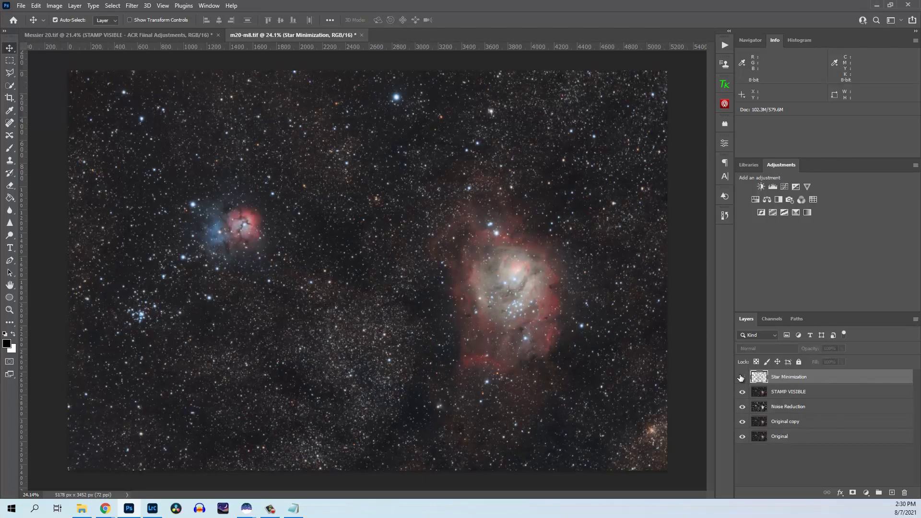
pyautogui.click(741, 378)
pyautogui.click(741, 377)
pyautogui.click(742, 377)
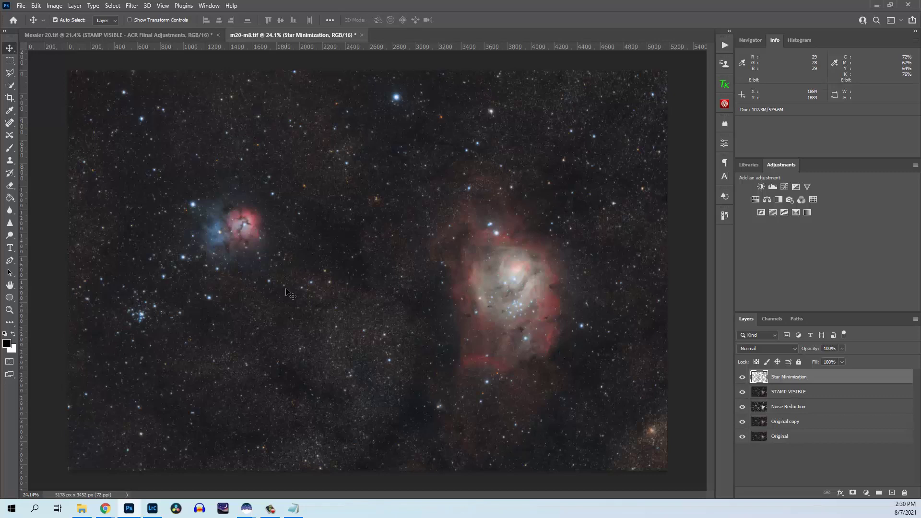
# Stamp all visible layers into a new top layer named STamp visible.
pyautogui.click(759, 456)
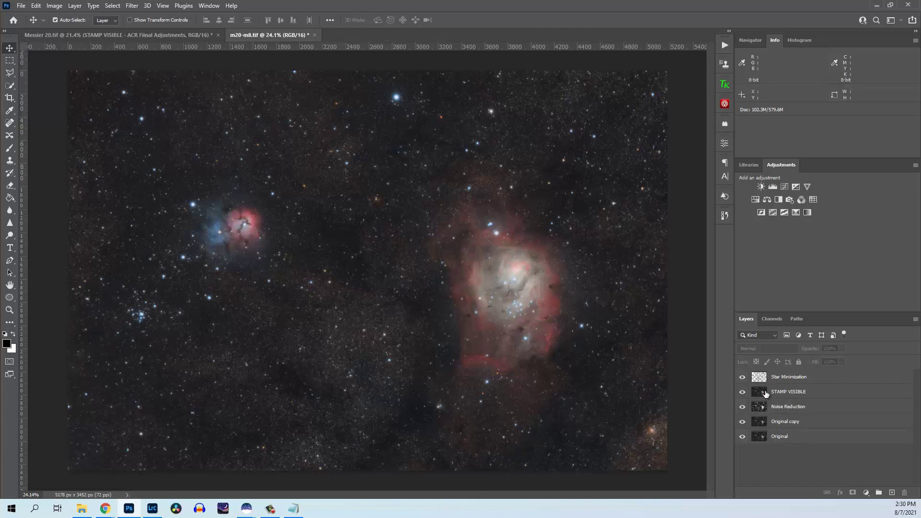
pyautogui.moveTo(765, 393); pyautogui.dragTo(766, 394)
pyautogui.hotkey('ctrl', 'alt', 'shift', 'e')
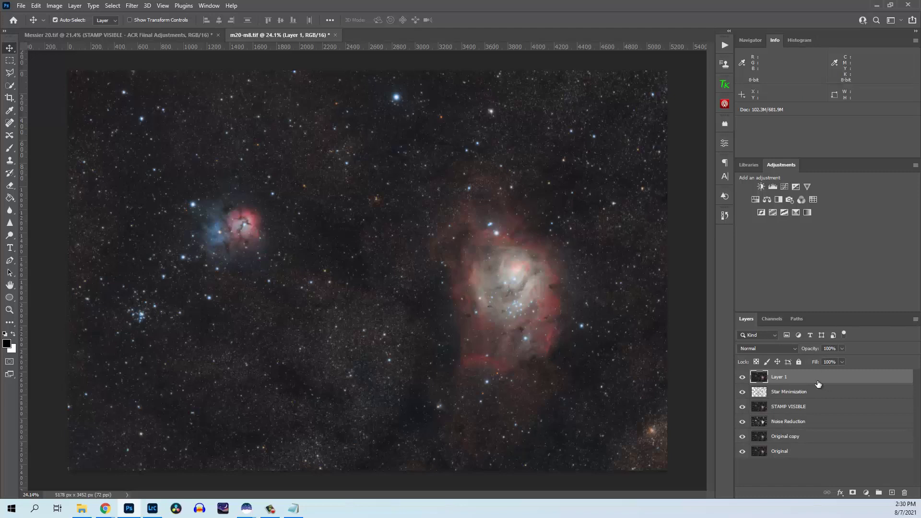
pyautogui.doubleClick(780, 377)
pyautogui.write('STamp visible')
pyautogui.press('Return')
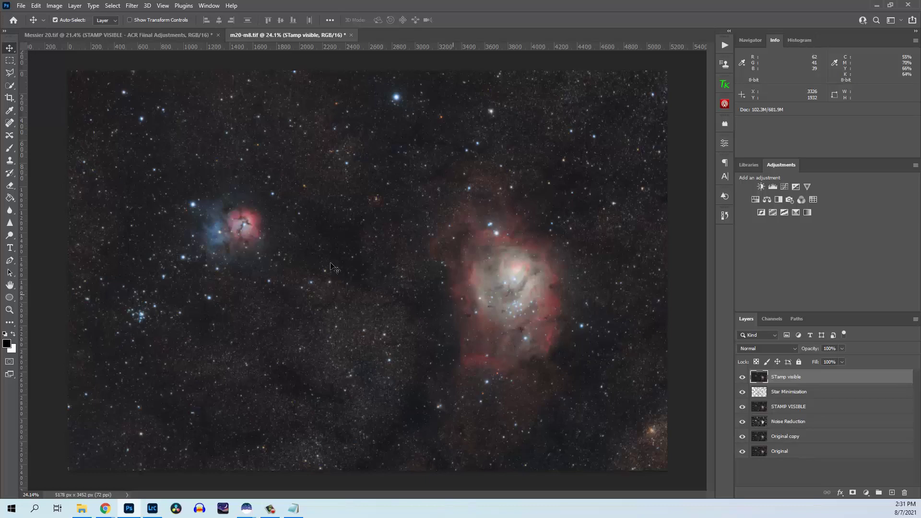
# Examine the stars up close around the smaller nebula and in the dark area between the two nebulae.
pyautogui.scroll(5, 196, 209)
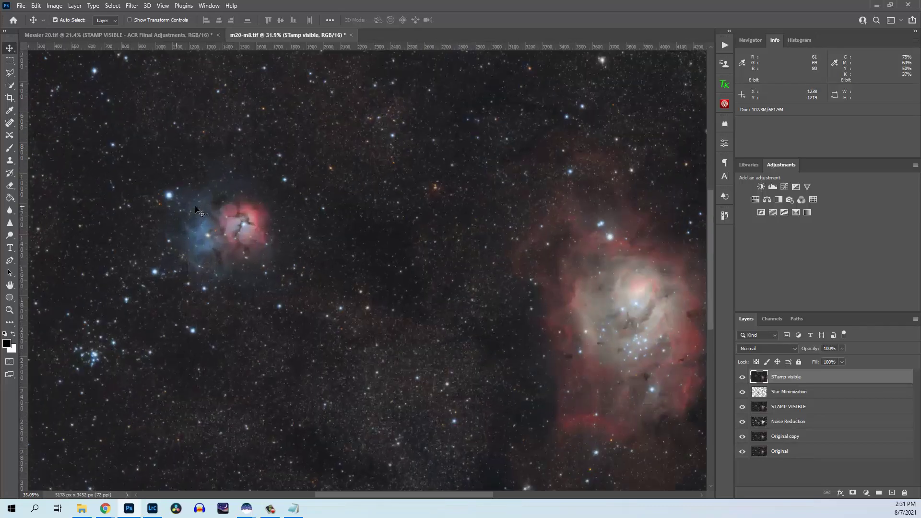
pyautogui.scroll(3, 162, 196)
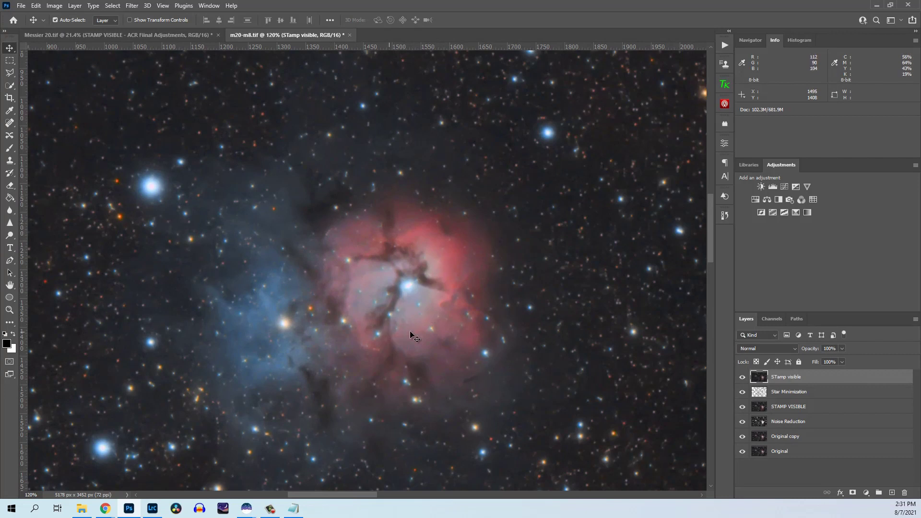
pyautogui.scroll(4, 448, 319)
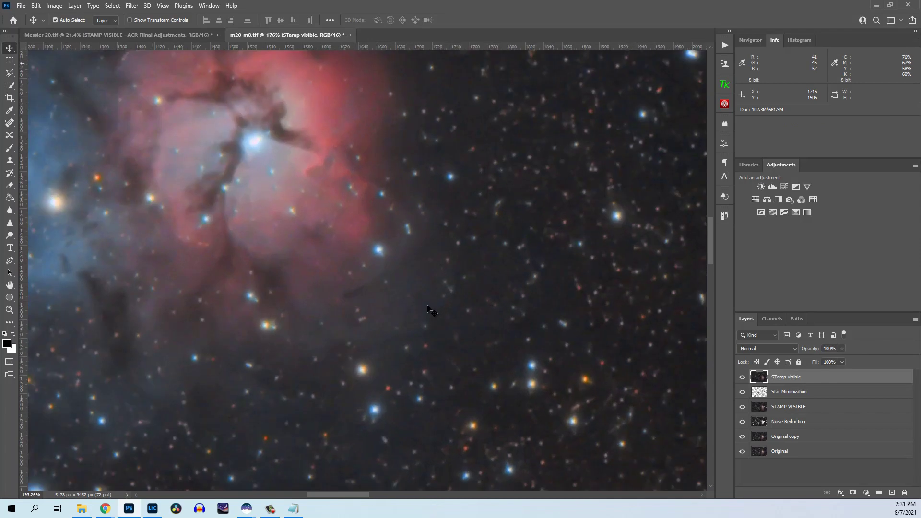
pyautogui.scroll(2, 386, 256)
pyautogui.scroll(-1, 383, 255)
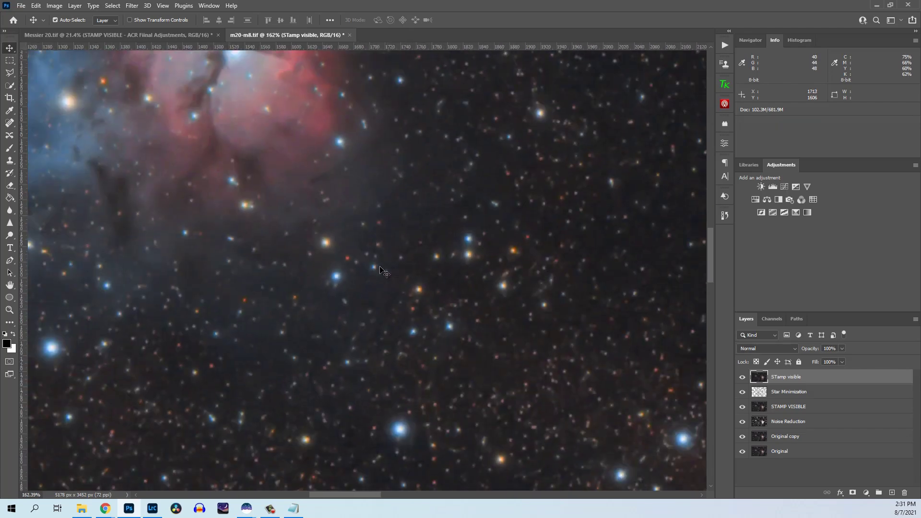
pyautogui.scroll(-5, 384, 272)
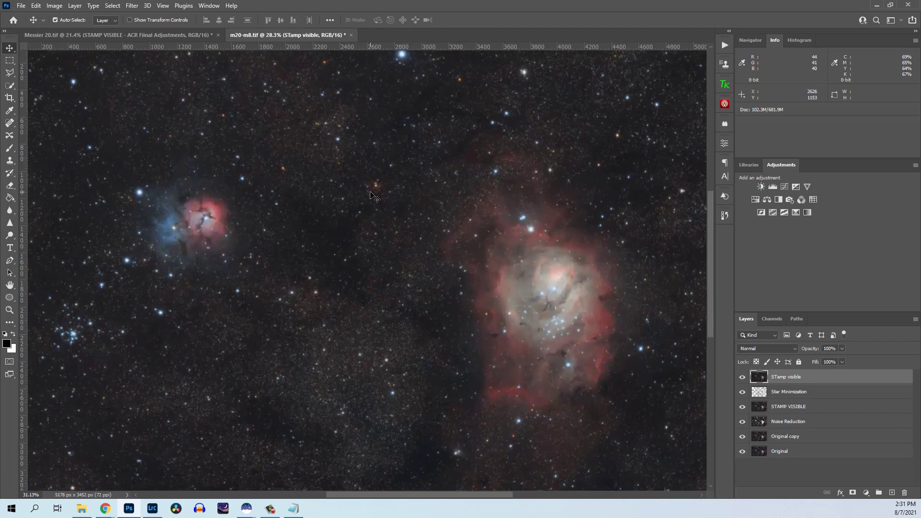
pyautogui.scroll(10, 343, 223)
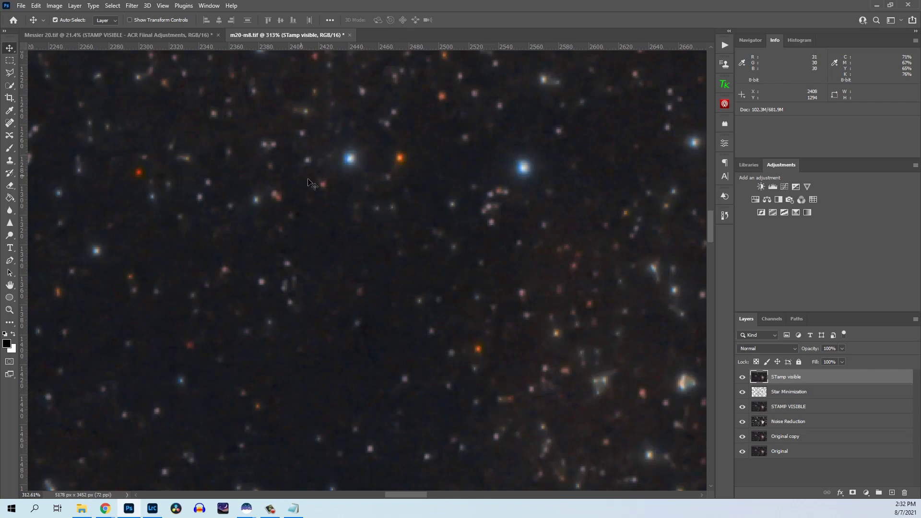
pyautogui.scroll(-10, 312, 188)
pyautogui.scroll(-1, 323, 197)
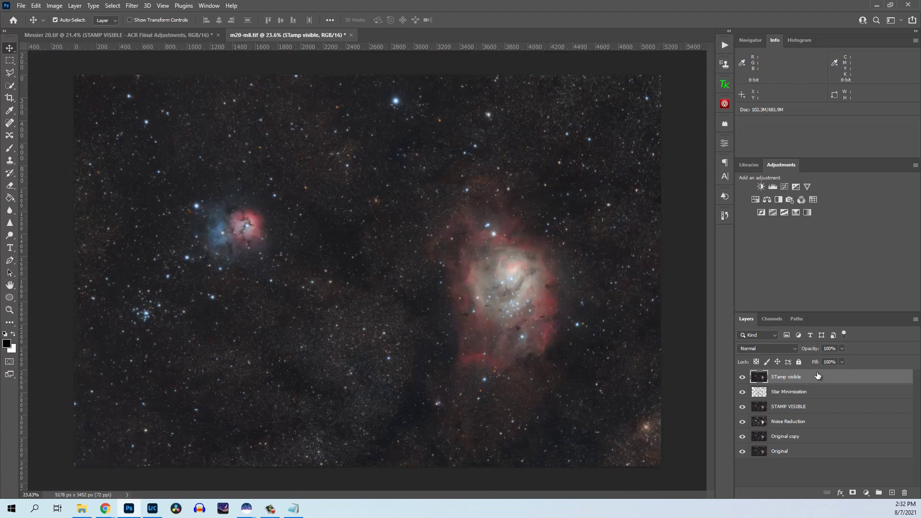
# Delete the STamp visible layer from the top of the layer stack.
pyautogui.press('Delete')
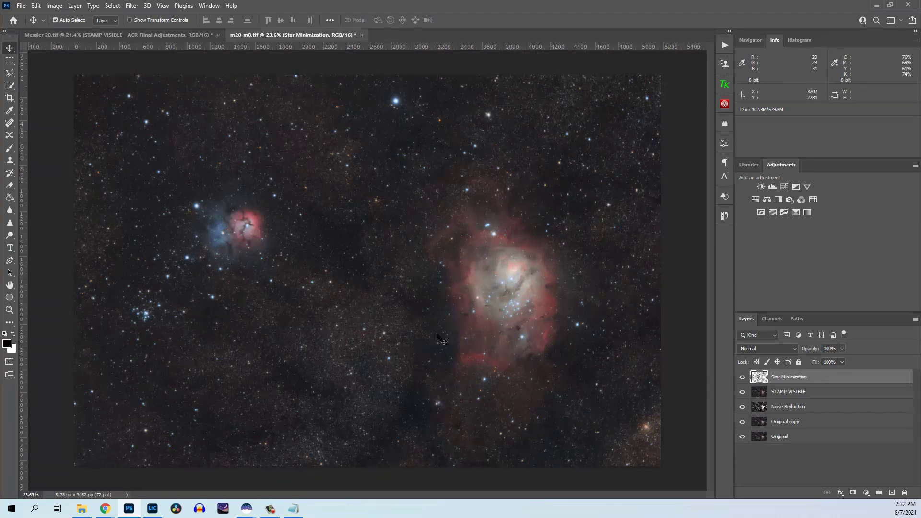
pyautogui.scroll(1, 412, 285)
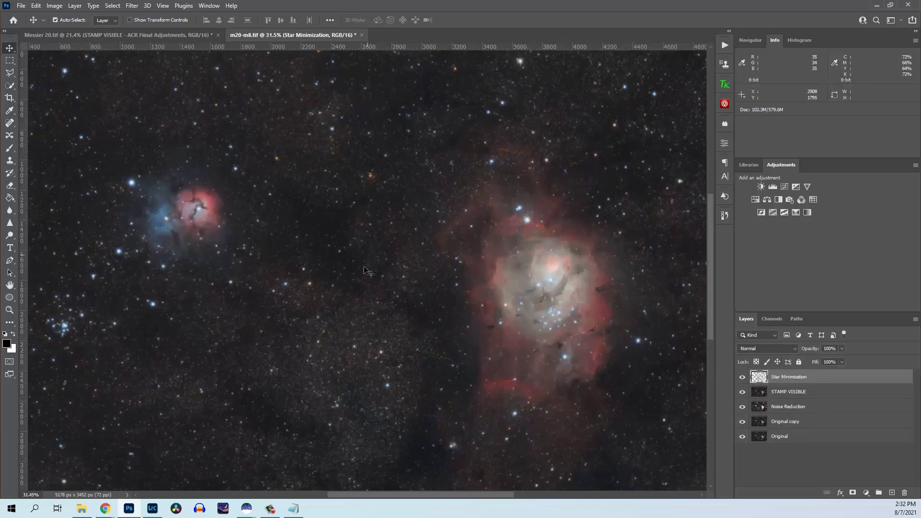
pyautogui.scroll(2, 288, 269)
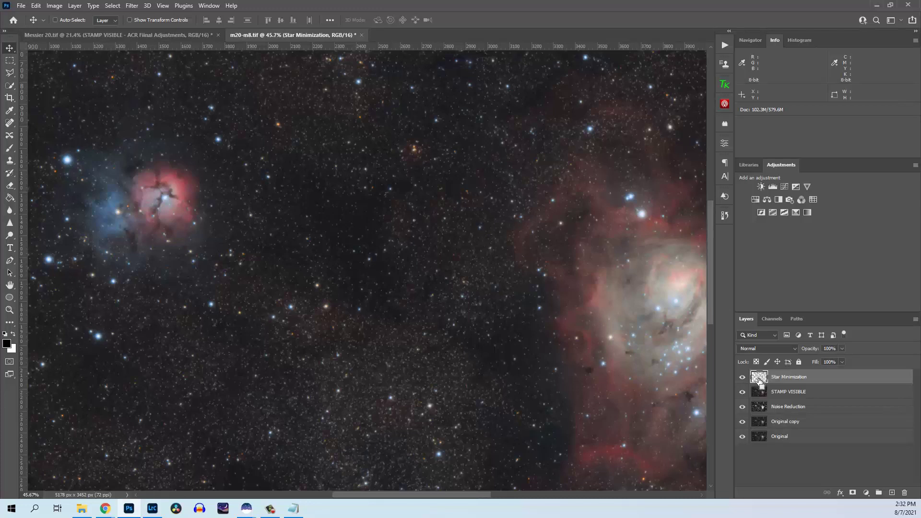
# Duplicate the Star Minimization layer and name the copy Star Correction.
pyautogui.hotkey('ctrl', 'j')
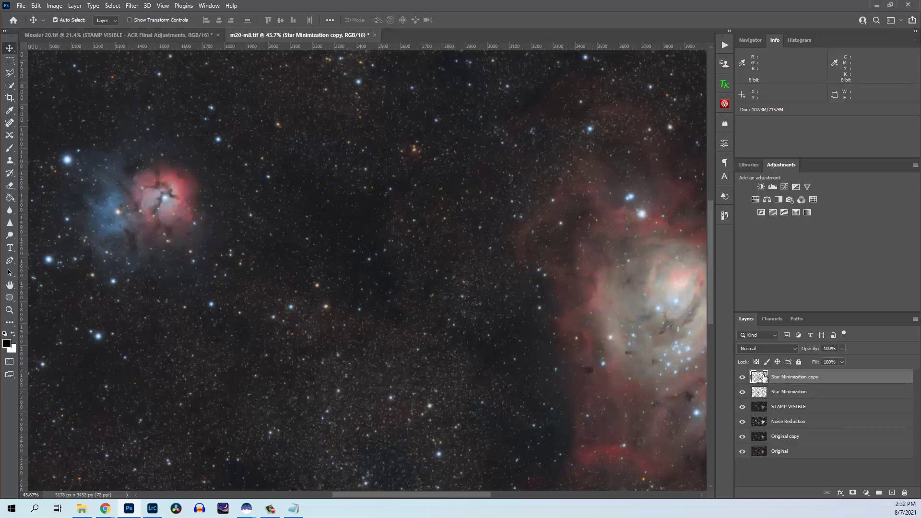
pyautogui.click(796, 393)
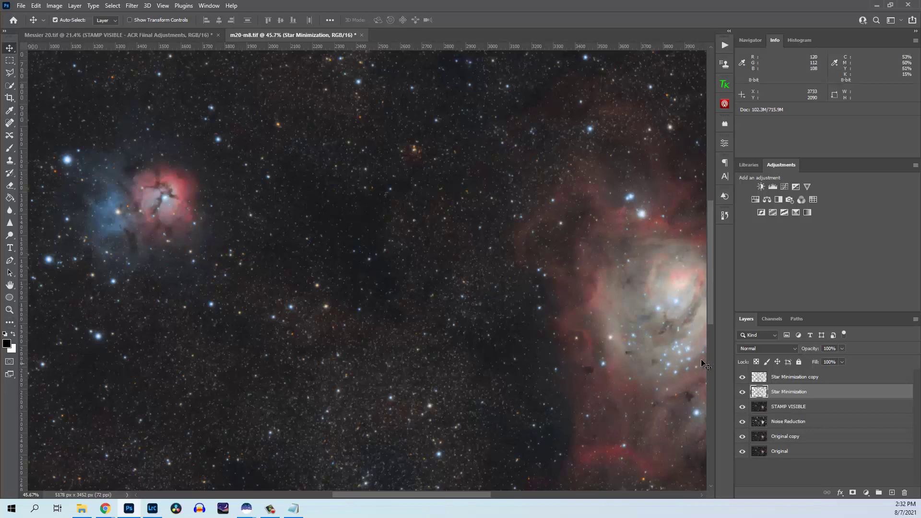
pyautogui.doubleClick(789, 377)
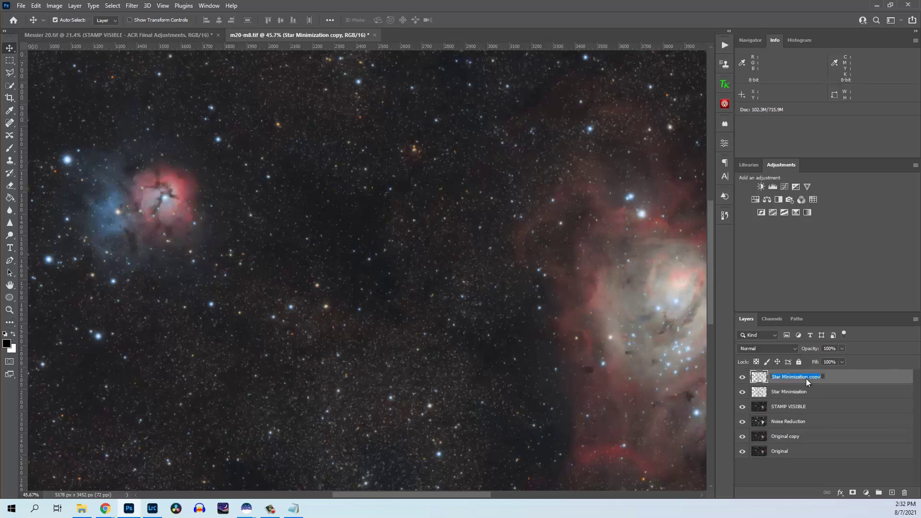
pyautogui.write('Star Correction')
pyautogui.press('Return')
# Set the Star Correction layer's blending mode to Color and keep that layer selected.
pyautogui.scroll(5, 274, 351)
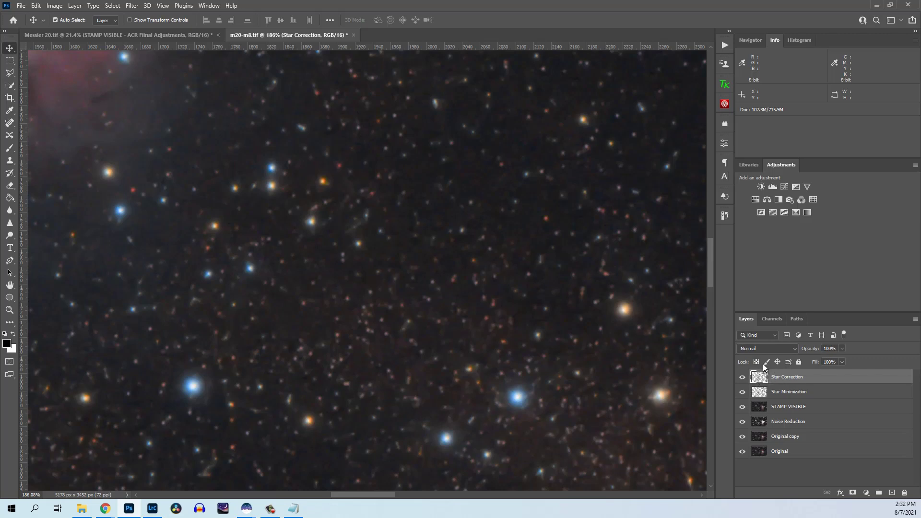
pyautogui.click(763, 349)
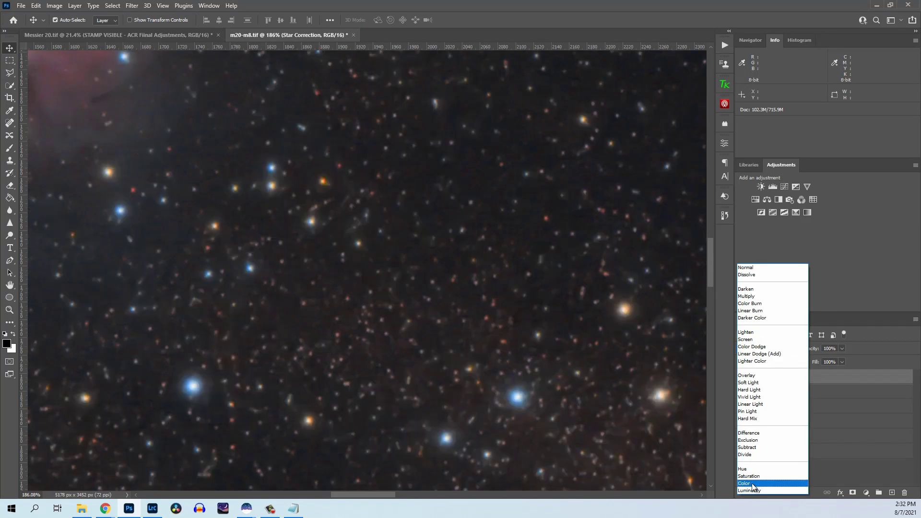
pyautogui.click(754, 483)
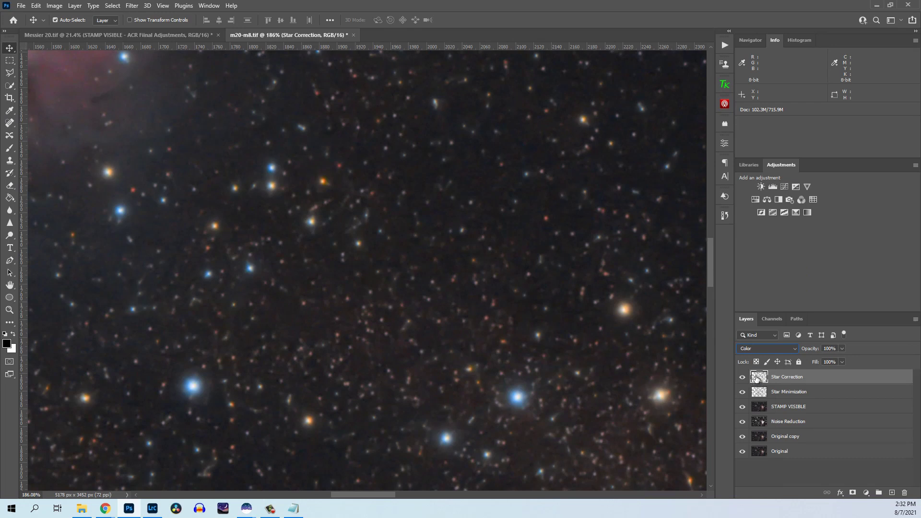
pyautogui.click(787, 394)
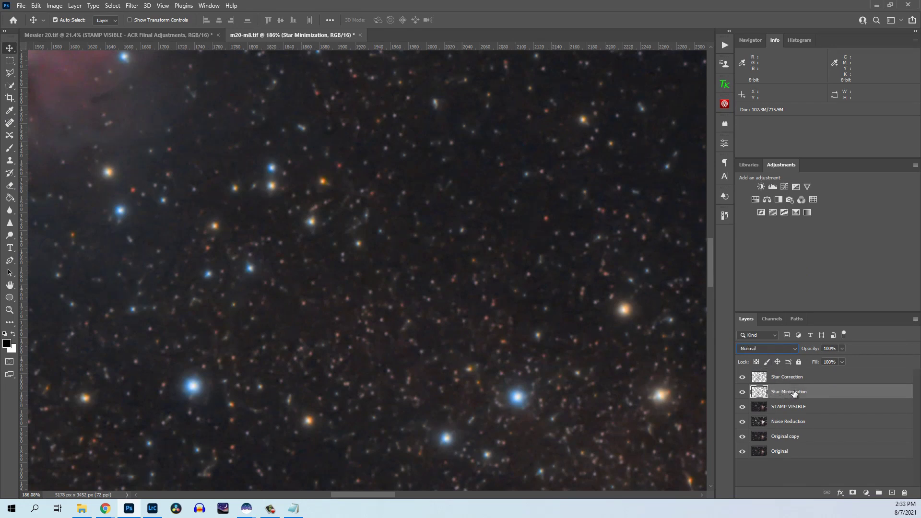
pyautogui.click(791, 378)
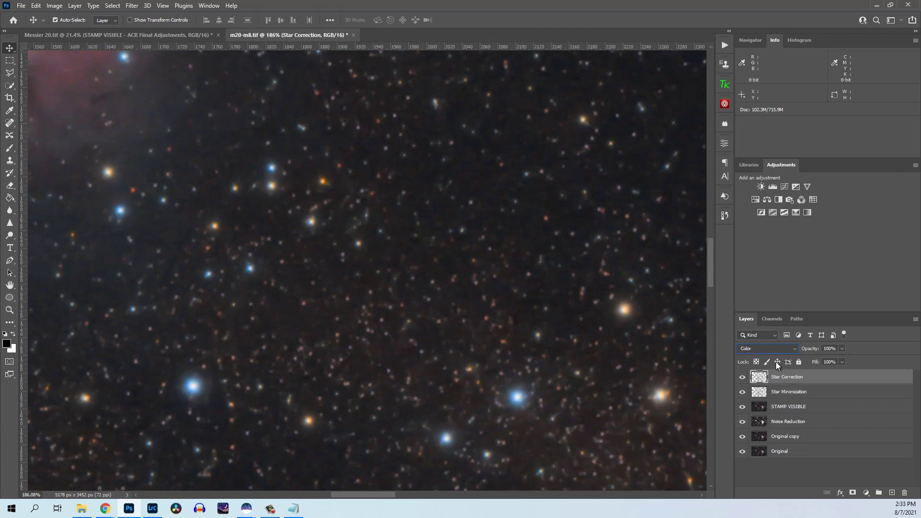
# Apply a Gaussian Blur with a radius of 1.2 pixels to the Star Correction layer.
pyautogui.click(132, 5)
pyautogui.moveTo(177, 129)
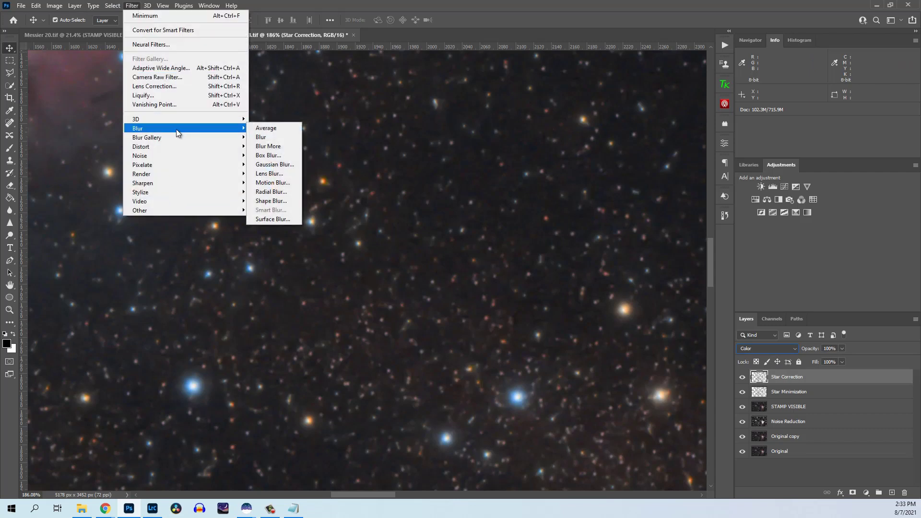
pyautogui.click(259, 164)
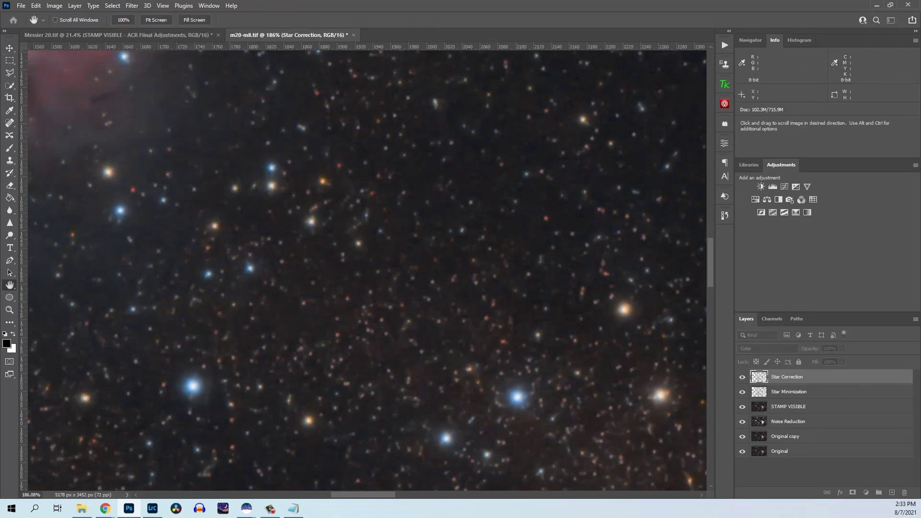
pyautogui.moveTo(175, 181); pyautogui.dragTo(483, 151)
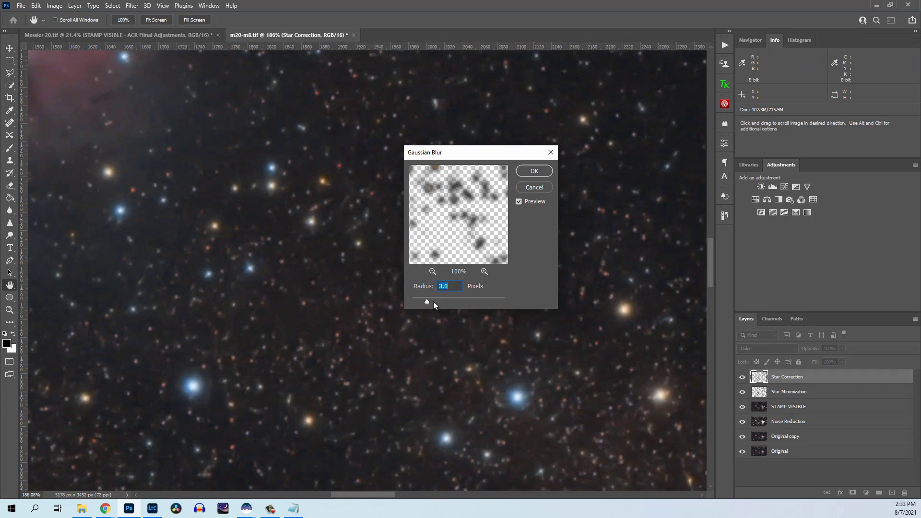
pyautogui.moveTo(424, 302); pyautogui.dragTo(407, 296)
pyautogui.write('1.2')
pyautogui.click(549, 172)
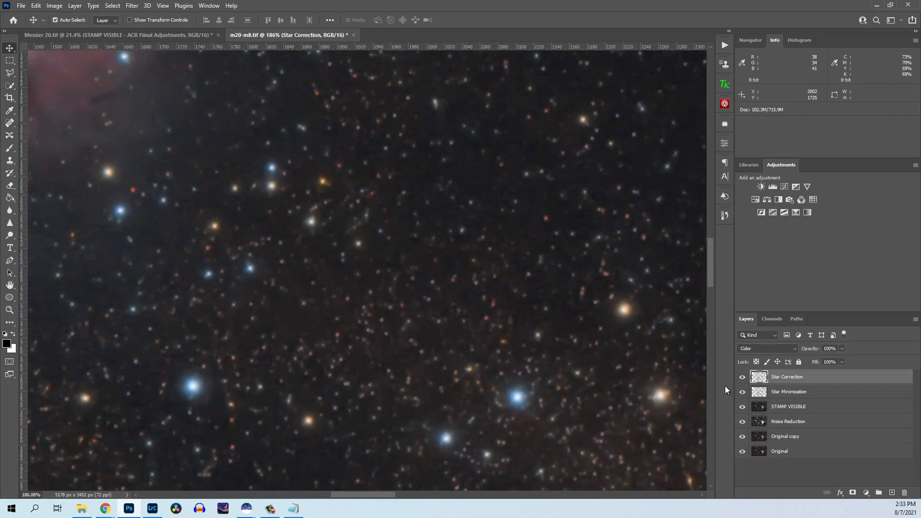
# Compare the stars with and without the Star Correction layer, and check the whole image.
pyautogui.click(743, 377)
pyautogui.click(743, 377)
pyautogui.click(743, 378)
pyautogui.scroll(-3, 272, 192)
pyautogui.scroll(-5, 272, 191)
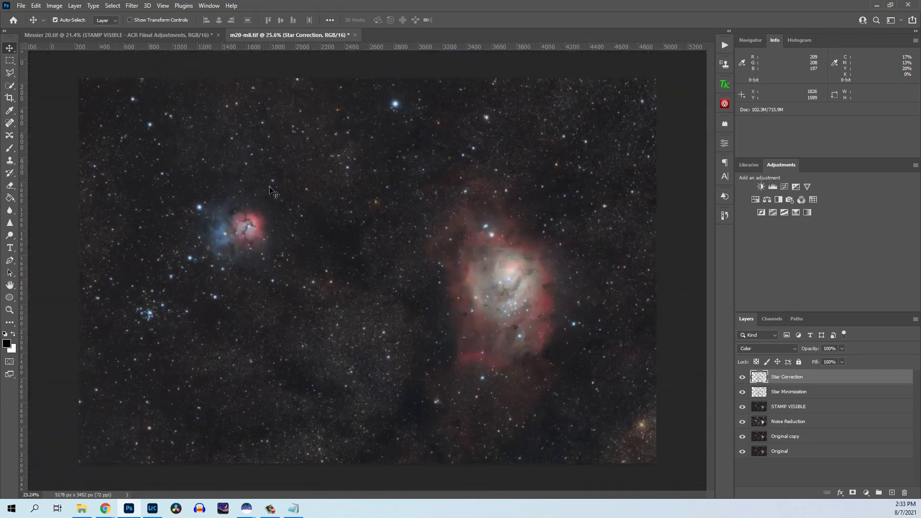
pyautogui.scroll(1, 273, 192)
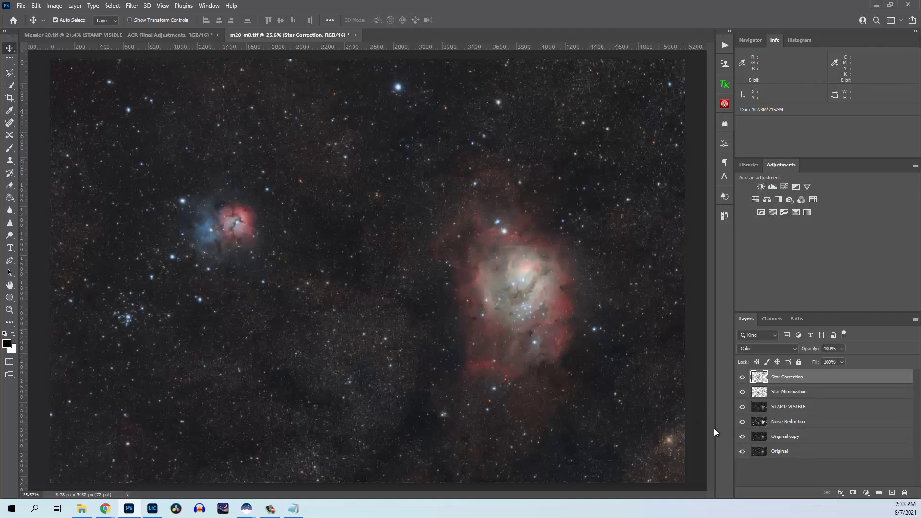
# Stamp all visible layers into a new top layer named STAMP VISIBLE.
pyautogui.hotkey('ctrl', 'shift', 'alt', 'e')
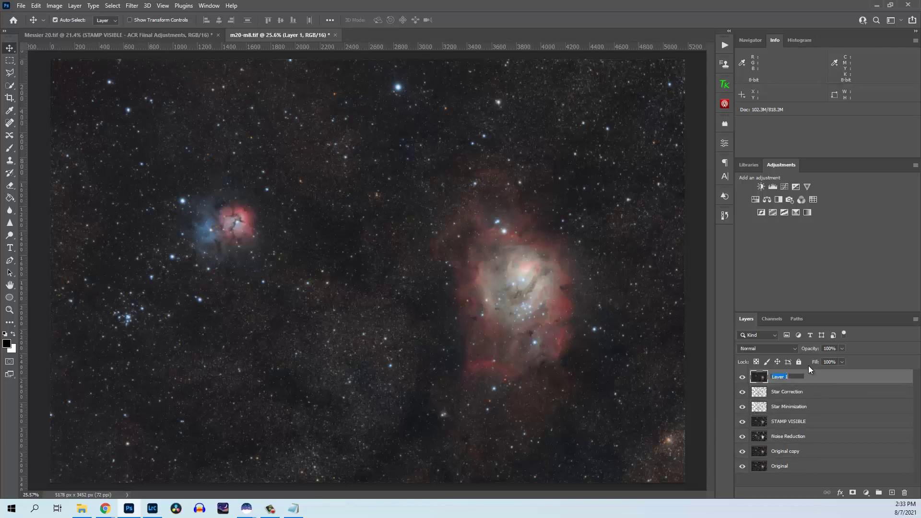
pyautogui.write('STAMP VISIBLE')
pyautogui.press('Return')
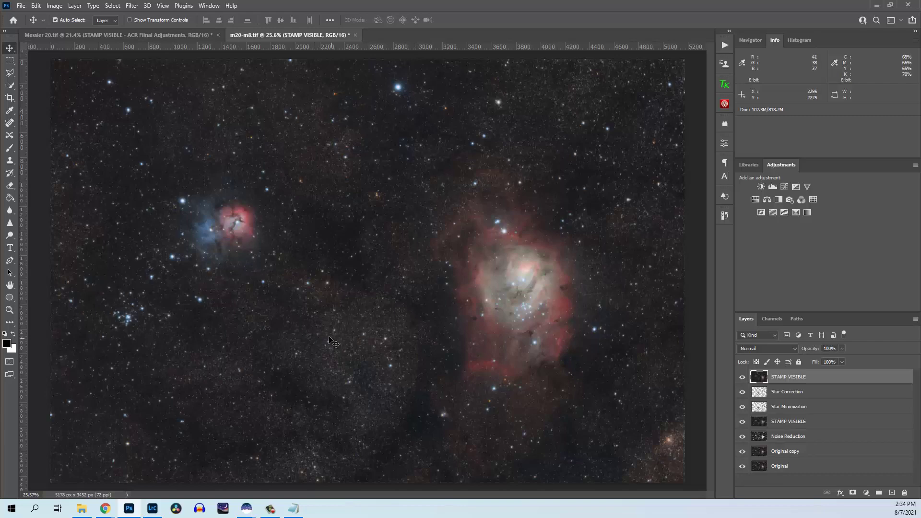
# Open the Unsharp Mask filter on the top STAMP VISIBLE layer and preview it on the star field beside the smaller nebula.
pyautogui.scroll(5, 229, 225)
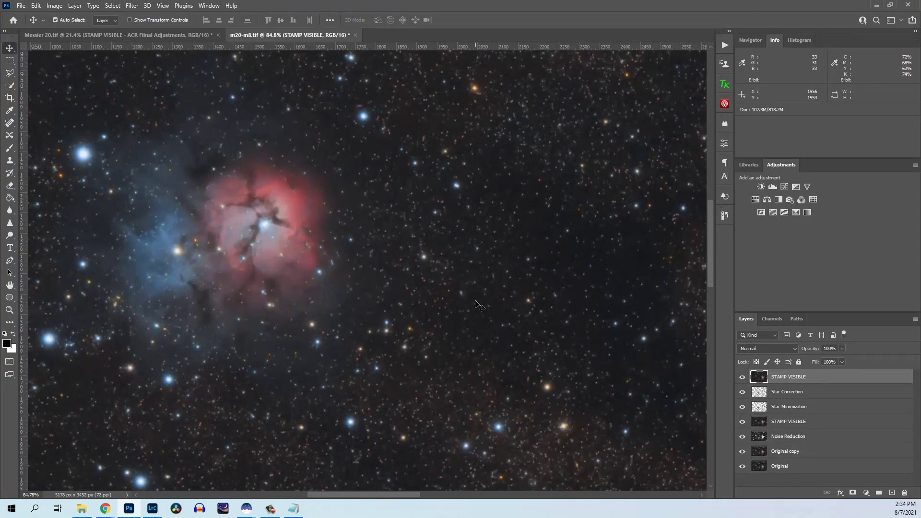
pyautogui.scroll(-4, 446, 307)
pyautogui.scroll(6, 480, 312)
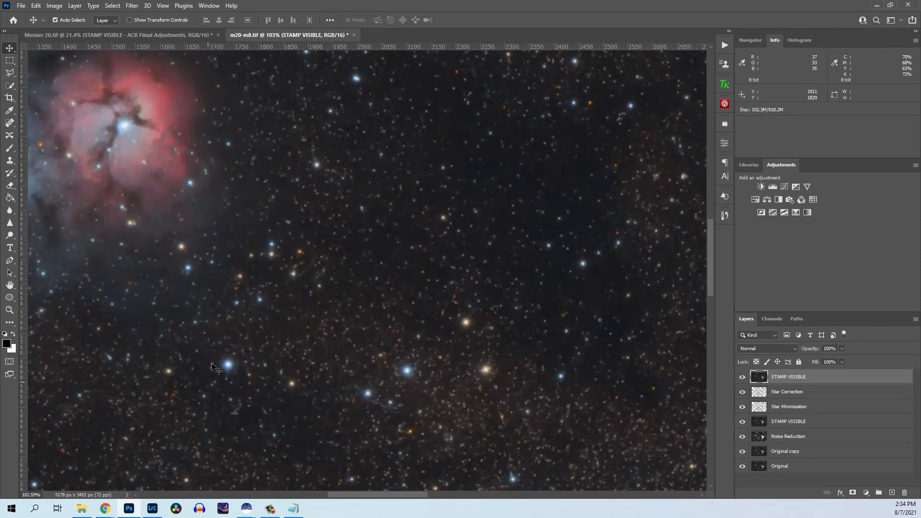
pyautogui.scroll(-2, 433, 406)
pyautogui.scroll(1, 402, 367)
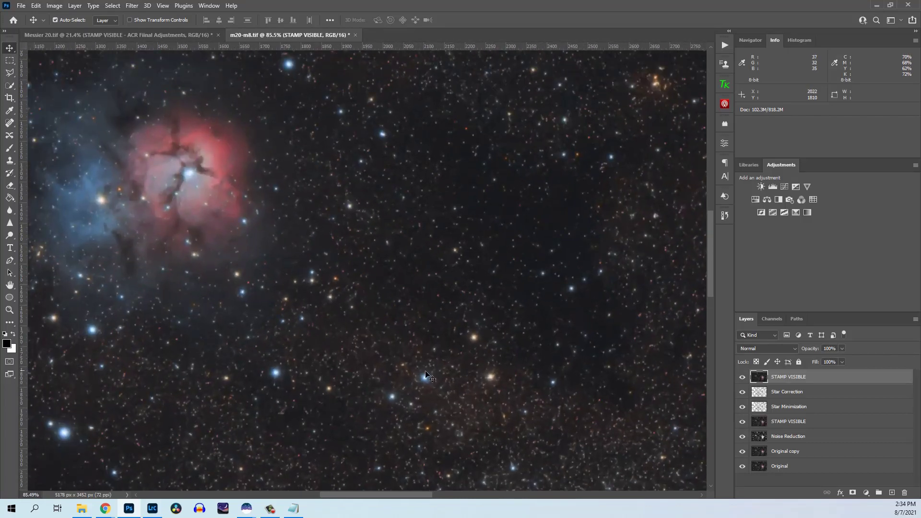
pyautogui.scroll(1, 350, 358)
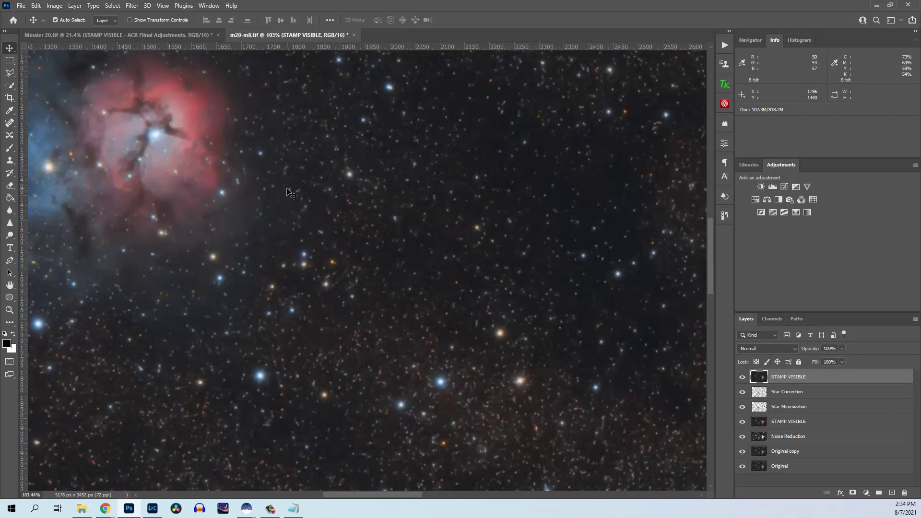
pyautogui.click(132, 6)
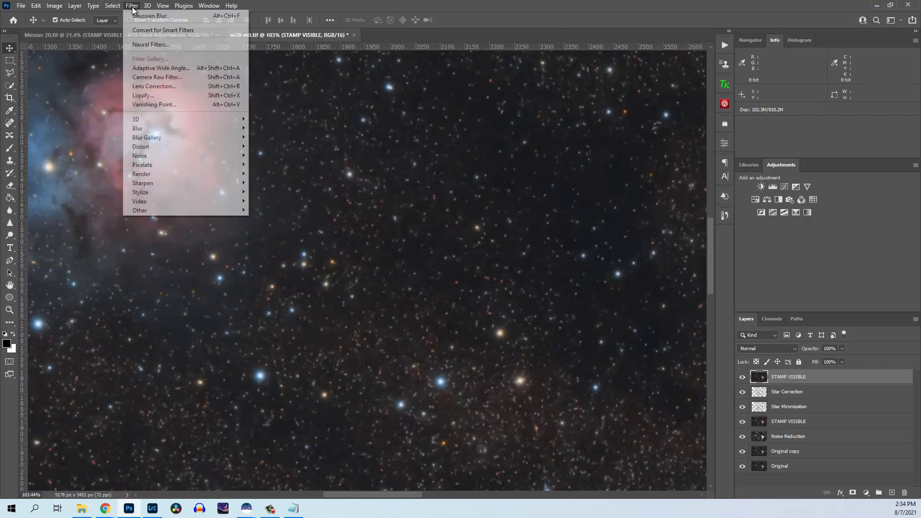
pyautogui.moveTo(209, 183)
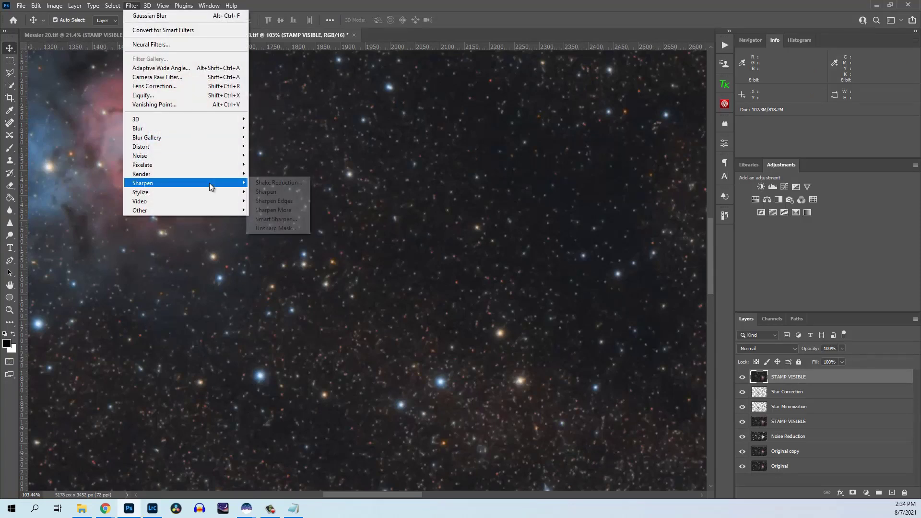
pyautogui.click(297, 228)
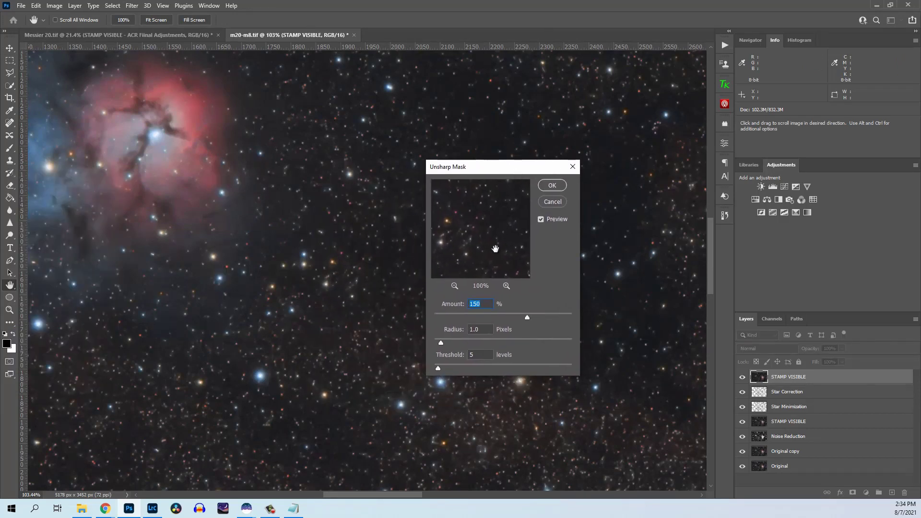
pyautogui.click(369, 154)
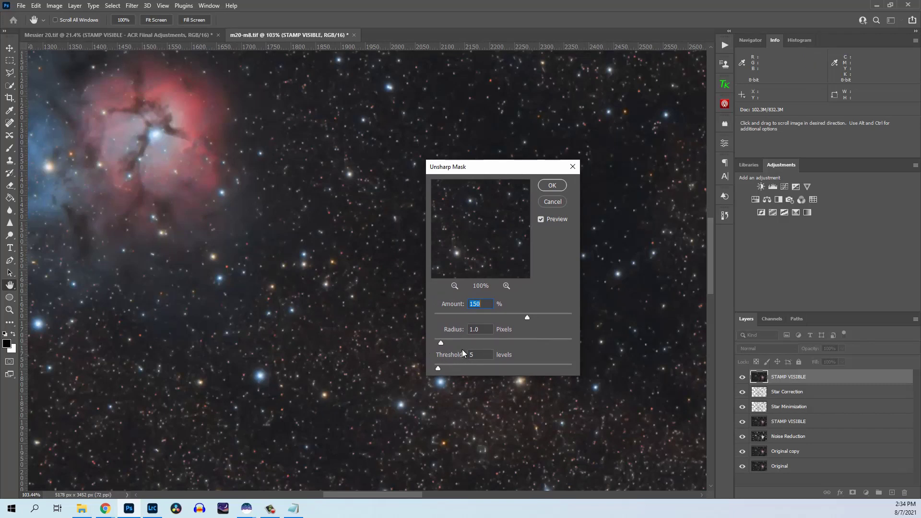
pyautogui.moveTo(469, 273); pyautogui.dragTo(469, 231)
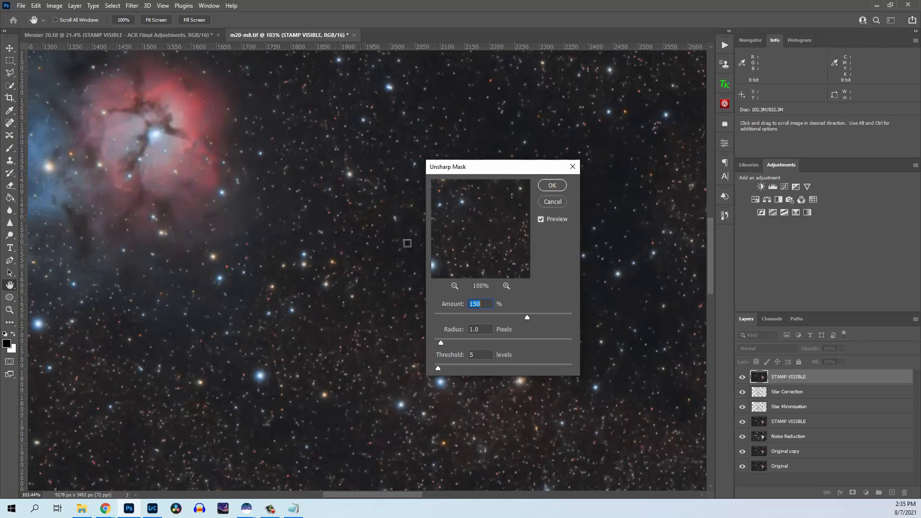
# Try different threshold levels for the Unsharp Mask and return the threshold to 5.
pyautogui.doubleClick(474, 356)
pyautogui.press('Down')
pyautogui.press('Down')
pyautogui.press('Down')
pyautogui.press('Down')
pyautogui.press('Up')
pyautogui.press('Up')
# Set the Unsharp Mask radius to 2.3 pixels and preview the smaller nebula and the stars around it.
pyautogui.click(187, 139)
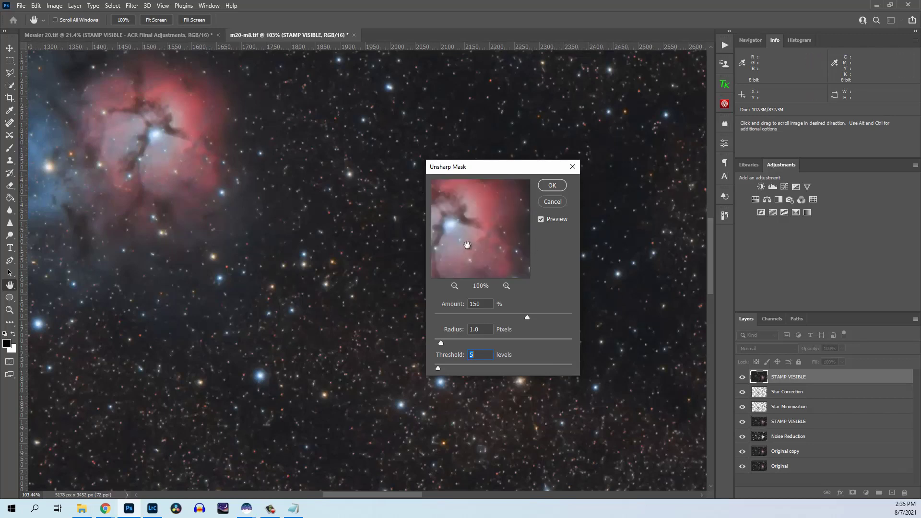
pyautogui.moveTo(495, 252); pyautogui.dragTo(454, 216)
pyautogui.moveTo(496, 269); pyautogui.dragTo(439, 213)
pyautogui.click(482, 330)
pyautogui.press('Up')
pyautogui.press('Up')
pyautogui.press('Up')
pyautogui.press('Up')
pyautogui.press('Up')
pyautogui.press('Up')
pyautogui.press('Up')
pyautogui.press('Up')
pyautogui.press('Up')
pyautogui.press('Up')
pyautogui.press('Up')
pyautogui.press('Up')
pyautogui.press('Up')
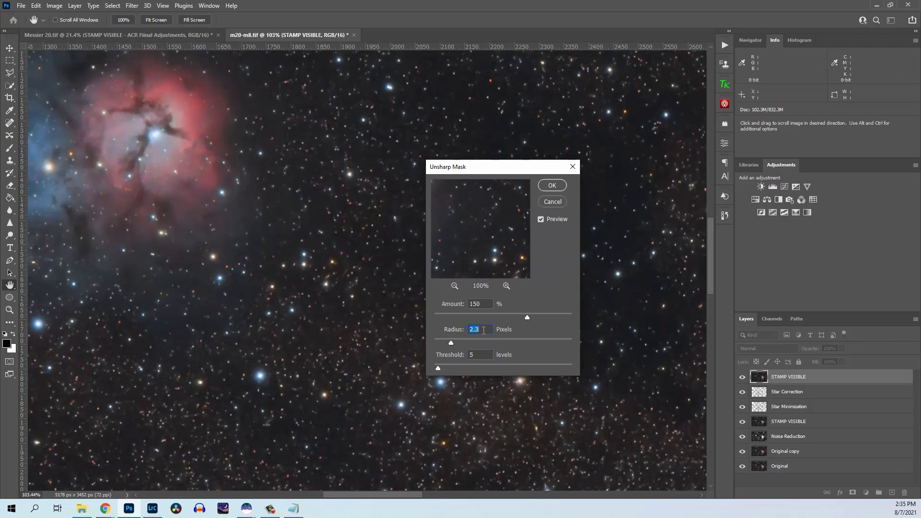
pyautogui.moveTo(507, 247); pyautogui.dragTo(472, 216)
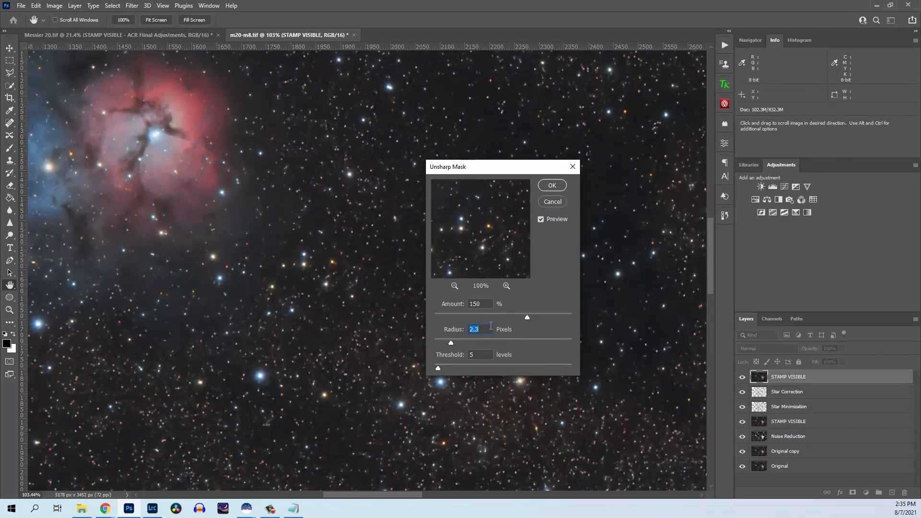
# Lower the Unsharp Mask radius slightly, set the amount to 150% and apply the filter.
pyautogui.press('Down')
pyautogui.press('Down')
pyautogui.press('Down')
pyautogui.press('Down')
pyautogui.moveTo(527, 316); pyautogui.dragTo(557, 308)
pyautogui.moveTo(556, 316); pyautogui.dragTo(520, 315)
pyautogui.write('150')
pyautogui.click(553, 186)
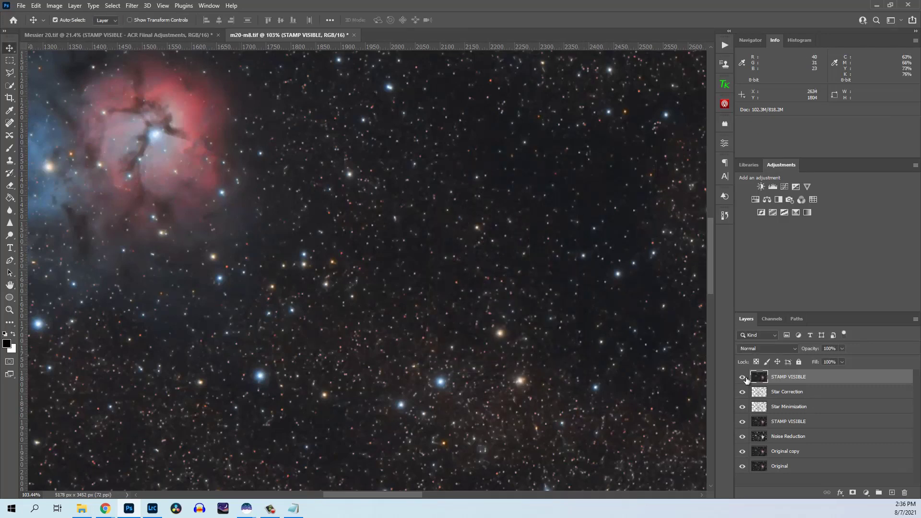
# Compare the image with and without the sharpened top layer, both close up and across the whole frame.
pyautogui.click(744, 378)
pyautogui.click(744, 378)
pyautogui.click(744, 378)
pyautogui.click(743, 378)
pyautogui.click(743, 378)
pyautogui.scroll(-5, 405, 277)
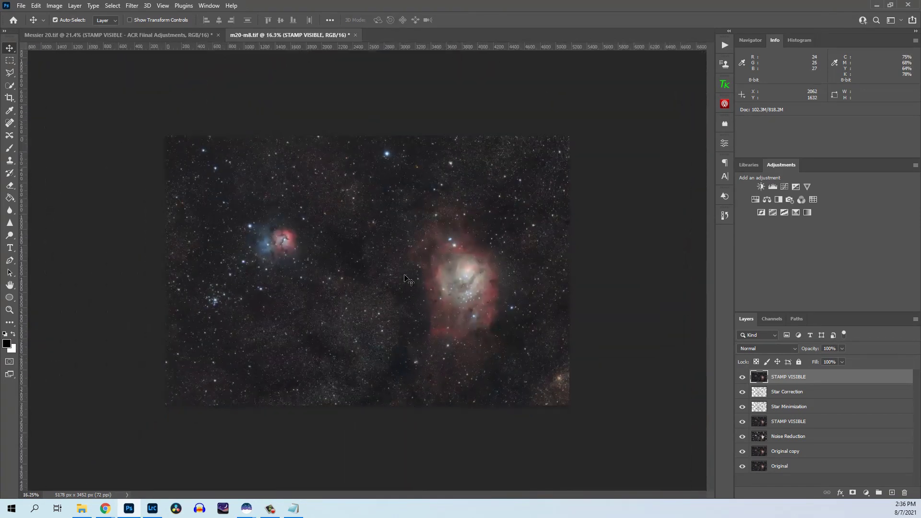
pyautogui.scroll(3, 694, 365)
pyautogui.click(741, 378)
pyautogui.click(741, 377)
pyautogui.click(742, 377)
pyautogui.click(741, 377)
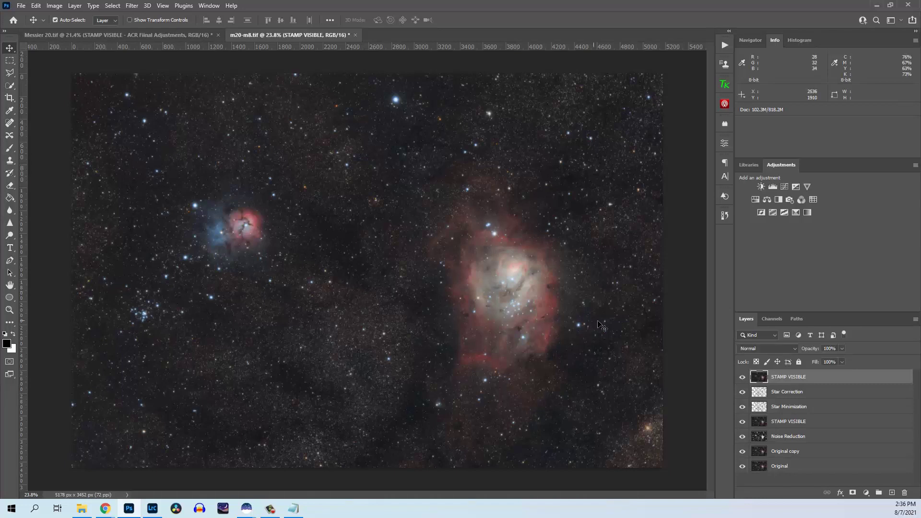
# Rename the top STAMP VISIBLE layer as Sharpening.
pyautogui.doubleClick(796, 377)
pyautogui.write('sHARPENING')
pyautogui.press('Return')
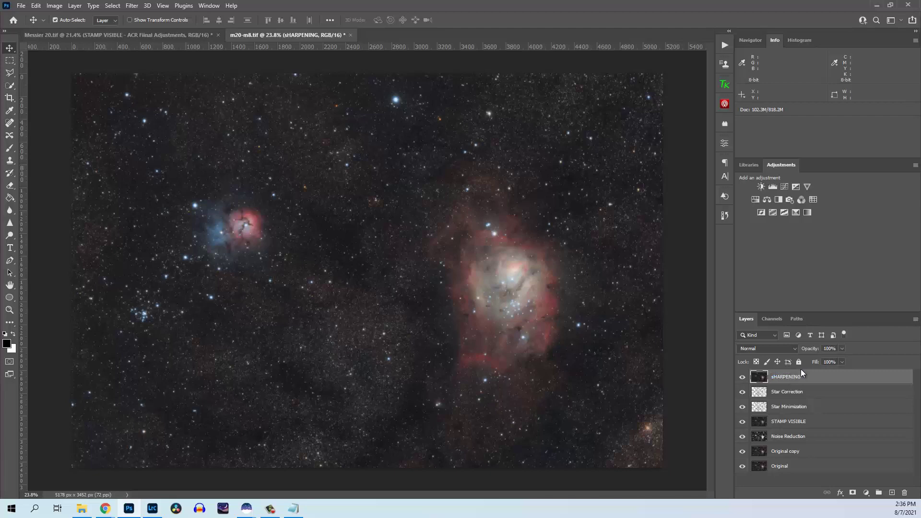
pyautogui.write('Sharpening')
pyautogui.press('Return')
# Duplicate the Sharpening layer and name the copy Enhance DSO.
pyautogui.hotkey('ctrl', 'j')
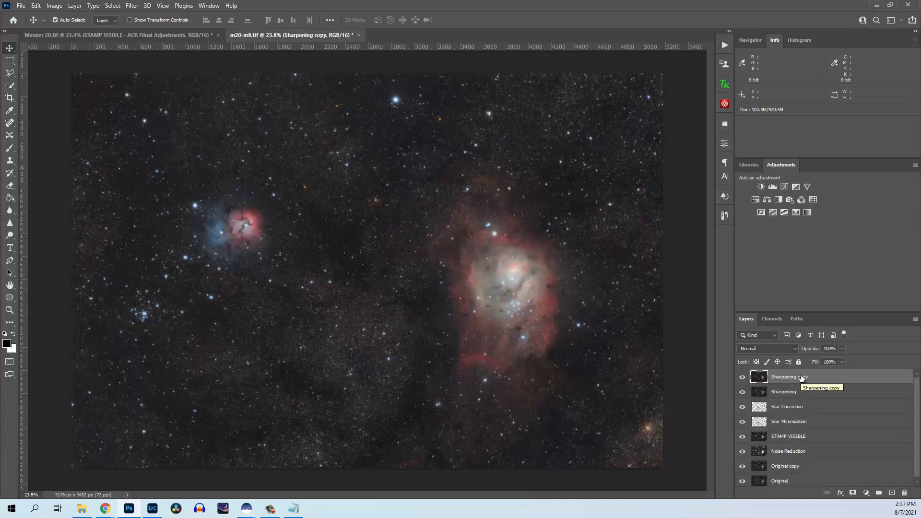
pyautogui.doubleClick(802, 378)
pyautogui.write('Enhance DSO')
pyautogui.press('Return')
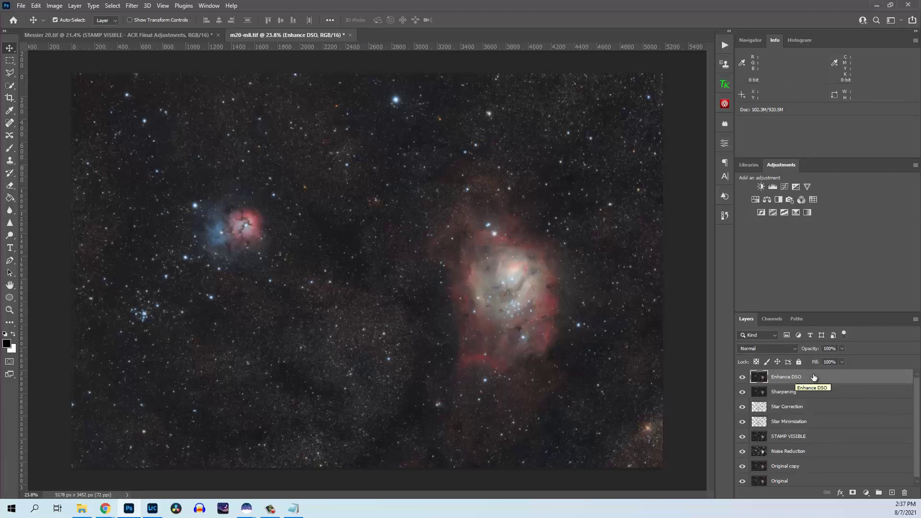
# Apply a High Pass filter with a radius of 20 pixels to the Enhance DSO layer.
pyautogui.click(131, 6)
pyautogui.moveTo(223, 212)
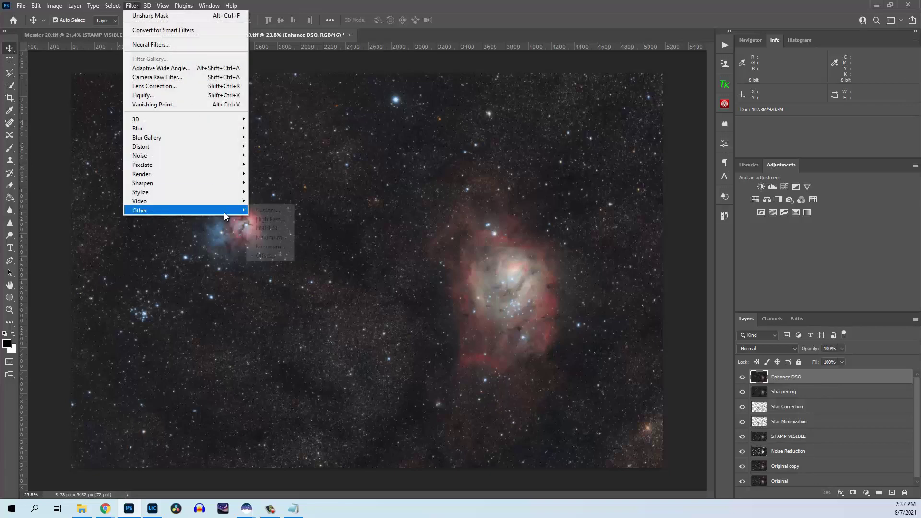
pyautogui.click(258, 219)
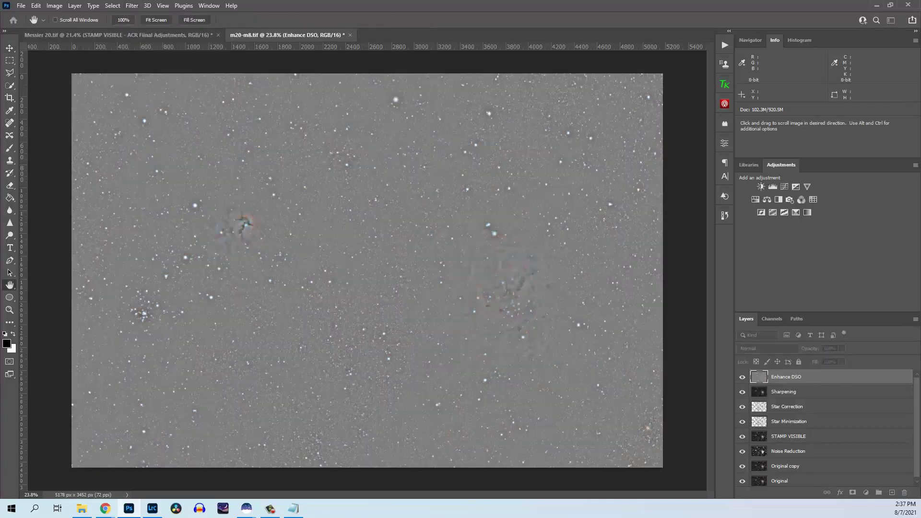
pyautogui.moveTo(331, 169); pyautogui.dragTo(386, 108)
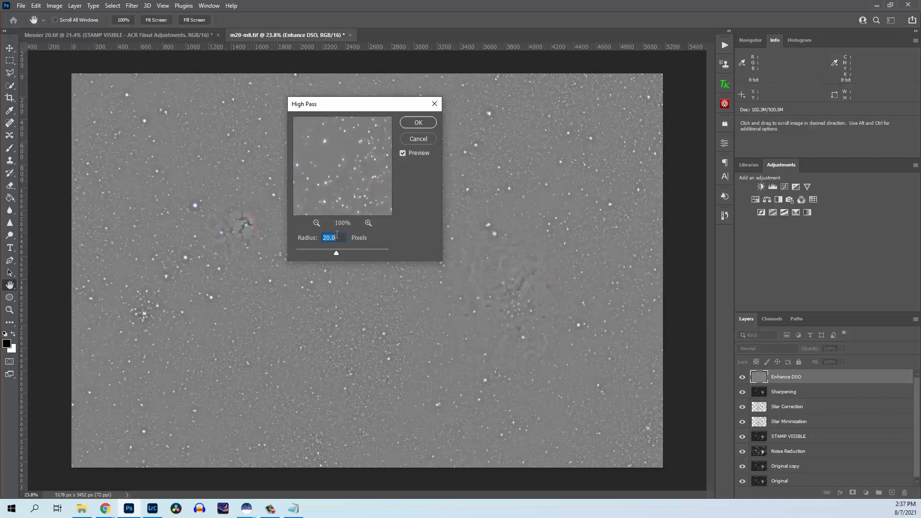
pyautogui.moveTo(311, 249); pyautogui.dragTo(303, 251)
pyautogui.write('30')
pyautogui.doubleClick(328, 237)
pyautogui.write('15')
pyautogui.moveTo(300, 232); pyautogui.dragTo(303, 232)
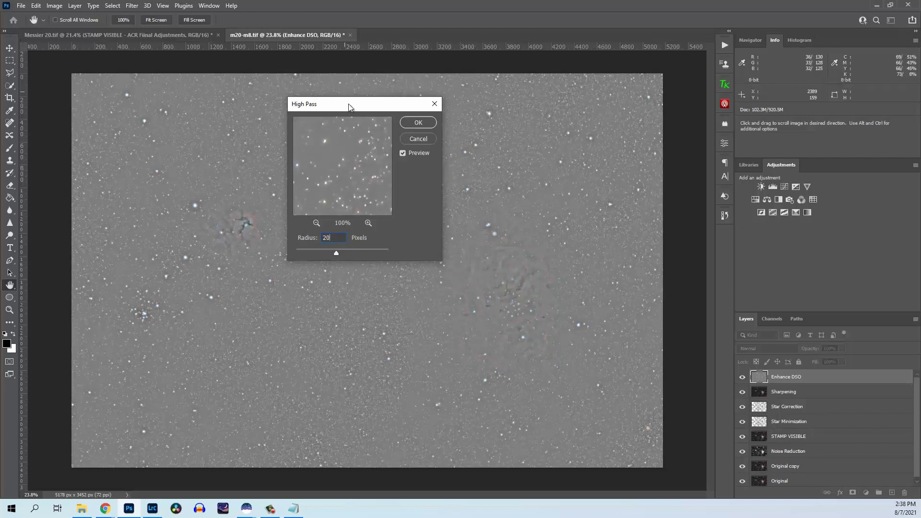
pyautogui.moveTo(352, 109); pyautogui.dragTo(345, 105)
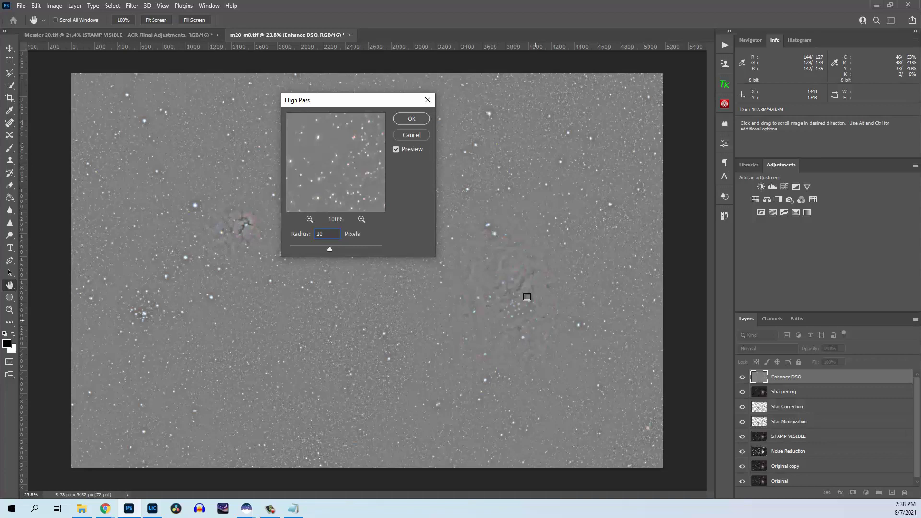
pyautogui.click(401, 122)
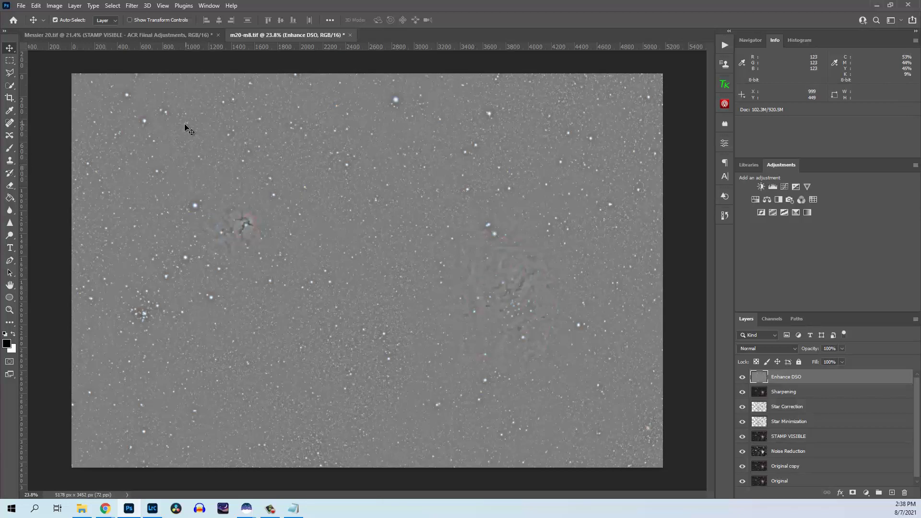
# Select the stars by colour range using Highlights, with fuzziness 30% and range 200.
pyautogui.click(113, 6)
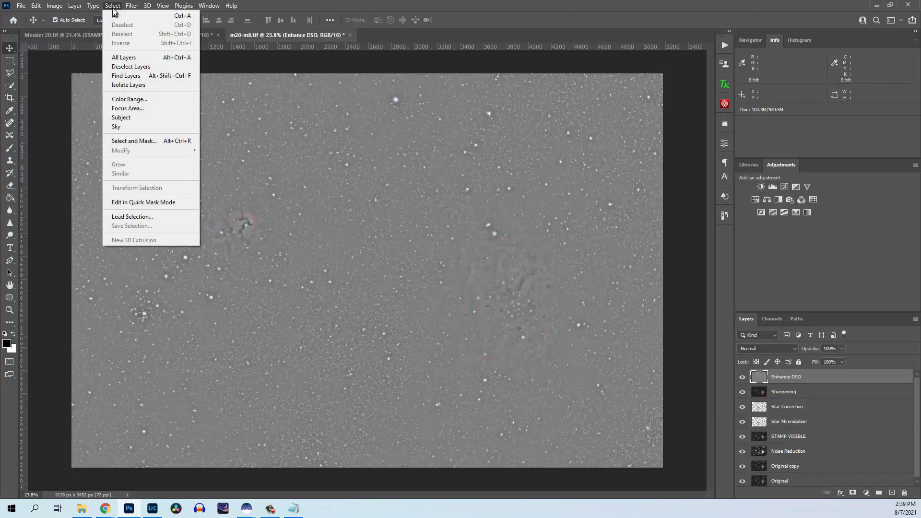
pyautogui.click(148, 99)
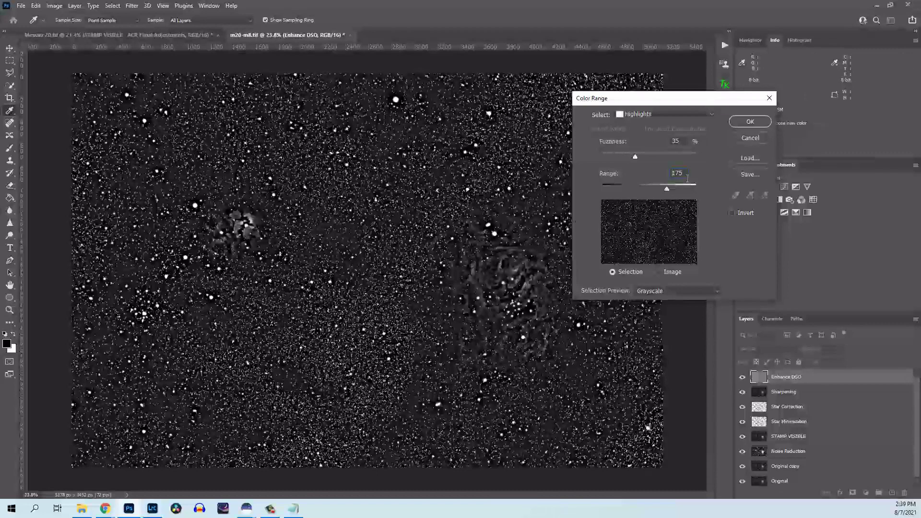
pyautogui.press('Down')
pyautogui.press('Down')
pyautogui.press('Down')
pyautogui.press('Down')
pyautogui.press('Down')
pyautogui.press('Down')
pyautogui.press('Down')
pyautogui.press('Up')
pyautogui.press('Up')
pyautogui.press('Up')
pyautogui.press('Up')
pyautogui.press('Up')
pyautogui.press('Up')
pyautogui.press('Up')
pyautogui.press('Up')
pyautogui.press('Up')
pyautogui.press('Up')
pyautogui.press('Up')
pyautogui.press('Up')
pyautogui.press('Up')
pyautogui.press('Up')
pyautogui.press('Up')
pyautogui.press('Up')
pyautogui.press('Up')
pyautogui.press('Up')
pyautogui.press('Up')
pyautogui.press('Up')
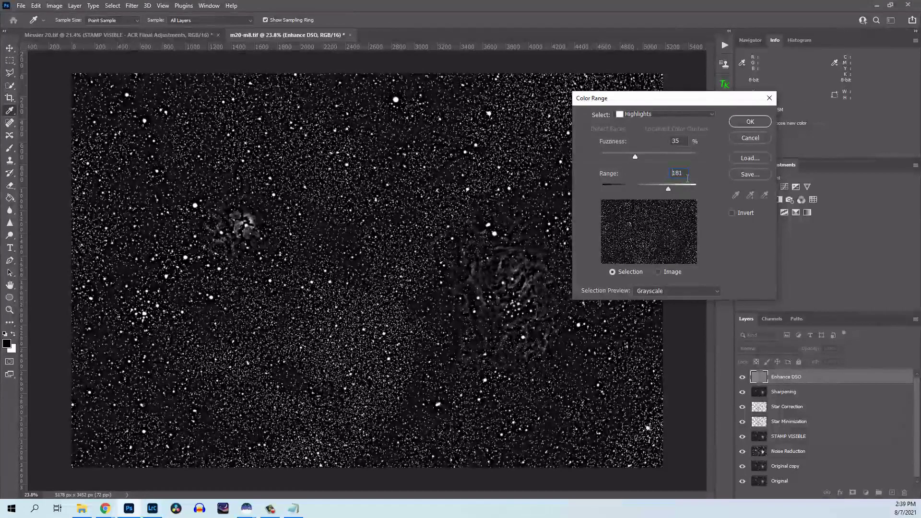
pyautogui.press('Up')
pyautogui.press('Up')
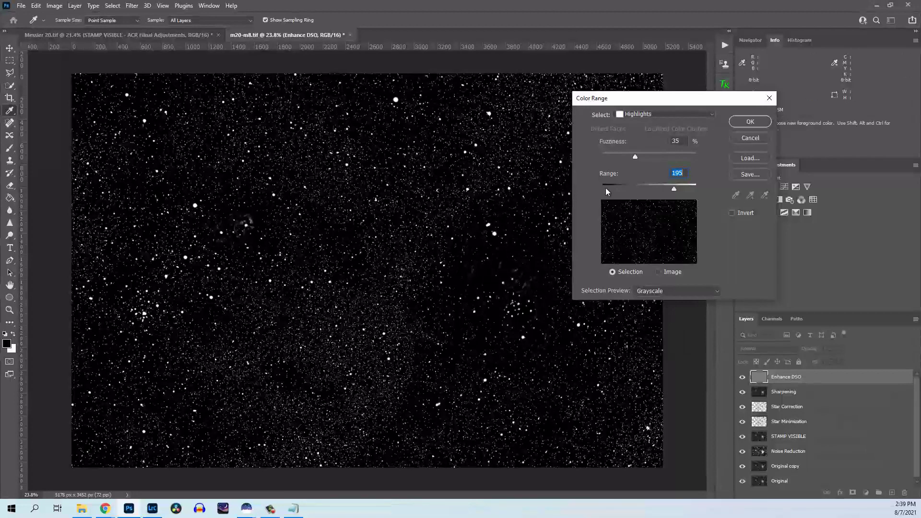
pyautogui.press('Up')
pyautogui.press('Up')
pyautogui.press('Down')
pyautogui.press('Down')
pyautogui.press('Down')
pyautogui.press('Down')
pyautogui.press('Down')
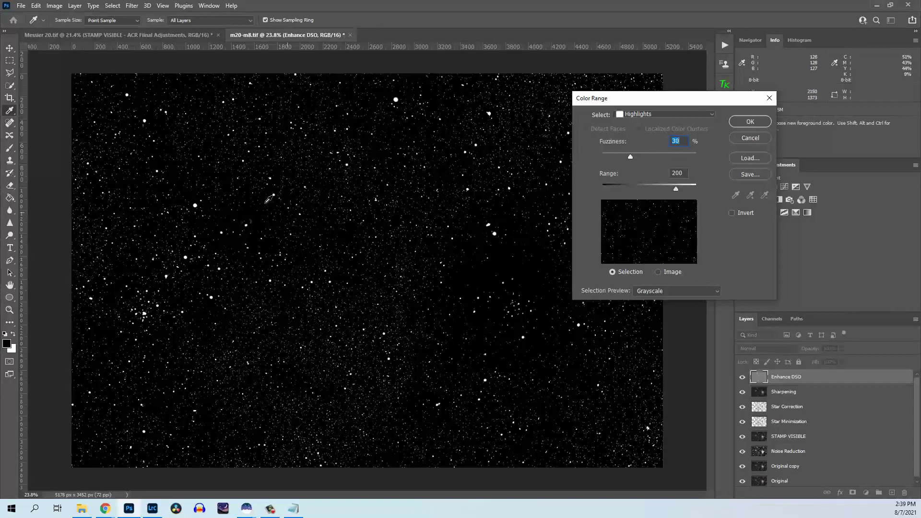
pyautogui.click(750, 122)
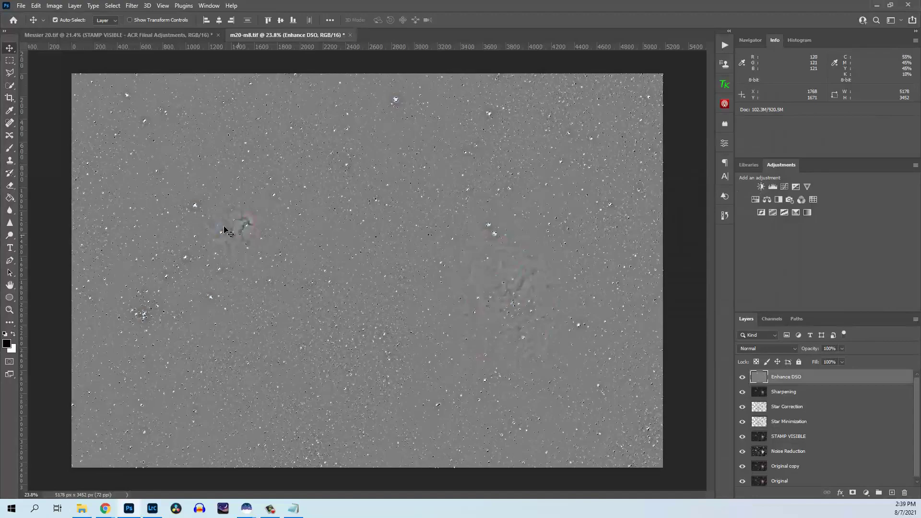
# Expand the star selection by 4 pixels.
pyautogui.scroll(6, 228, 232)
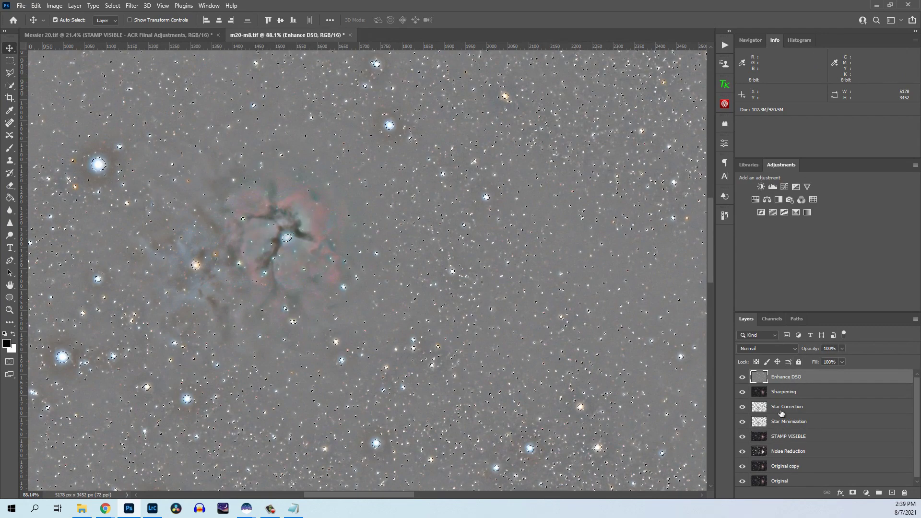
pyautogui.scroll(4, 372, 175)
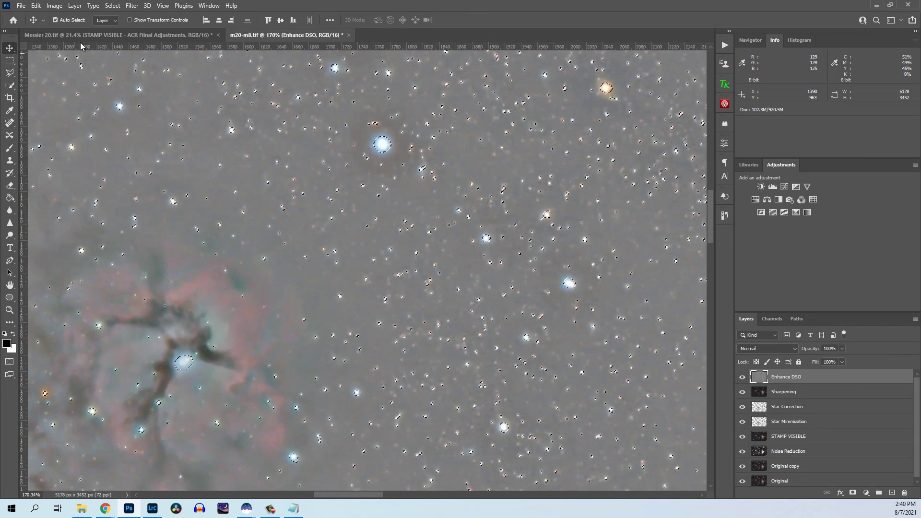
pyautogui.click(112, 6)
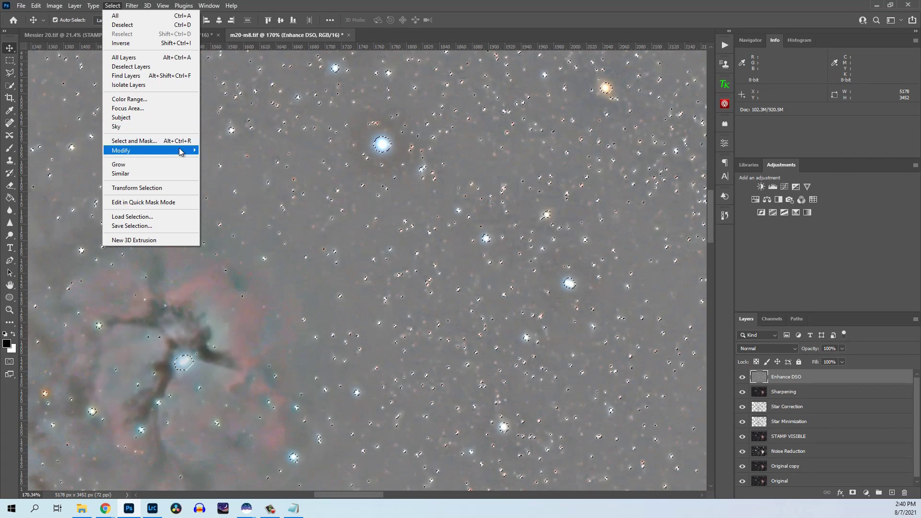
pyautogui.moveTo(181, 150)
pyautogui.click(225, 168)
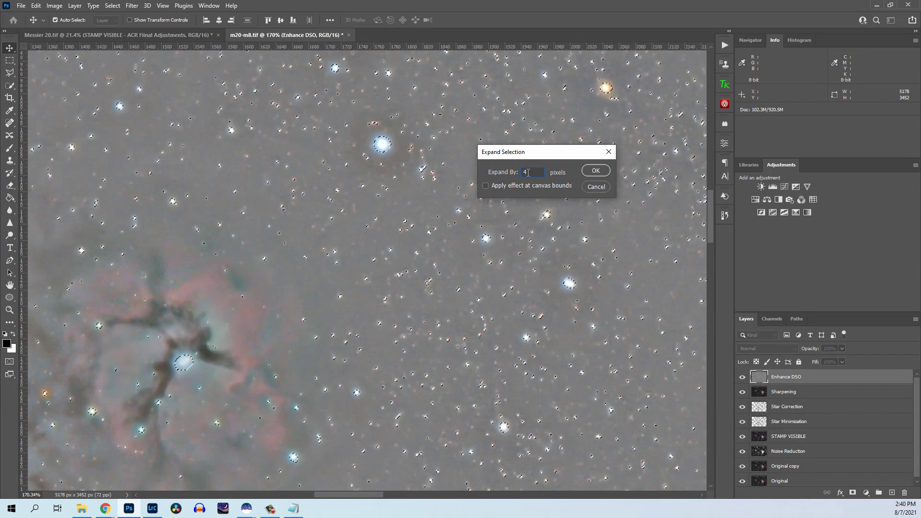
pyautogui.write('4')
pyautogui.click(596, 171)
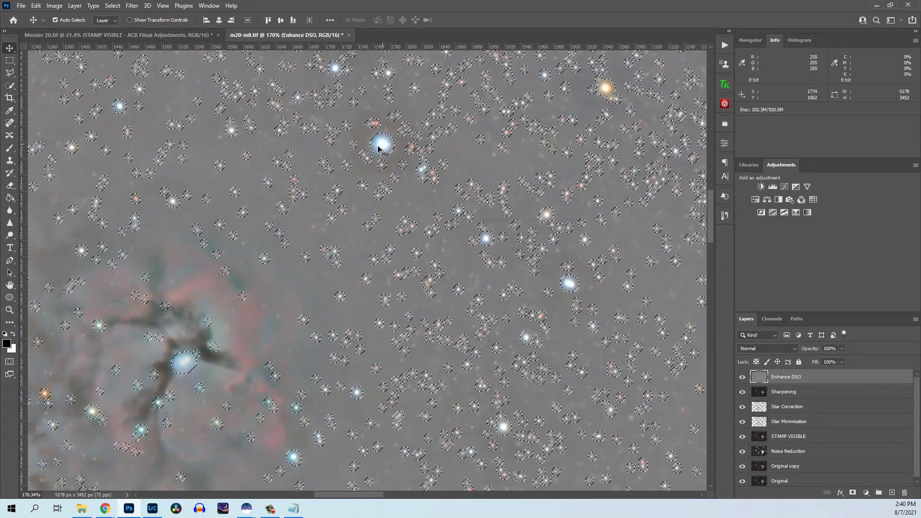
# Feather the expanded star selection with a radius of 2 pixels.
pyautogui.click(113, 6)
pyautogui.moveTo(185, 150)
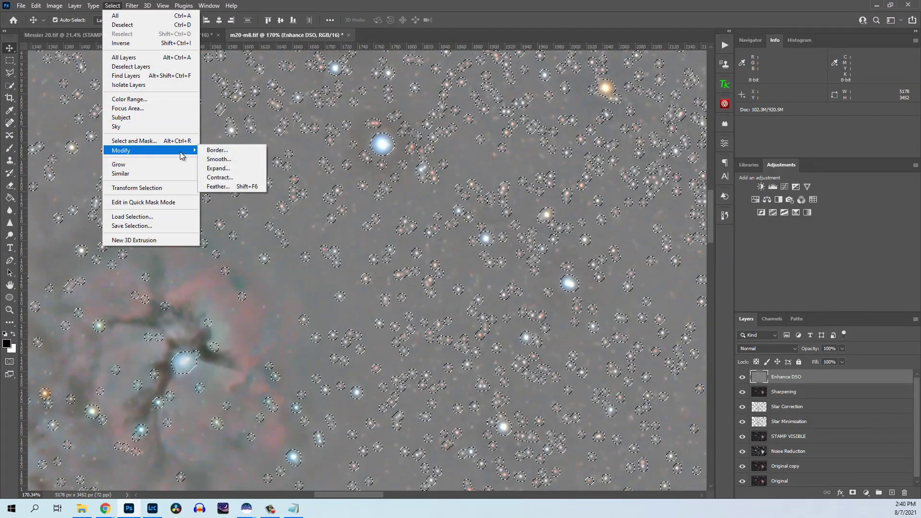
pyautogui.click(246, 186)
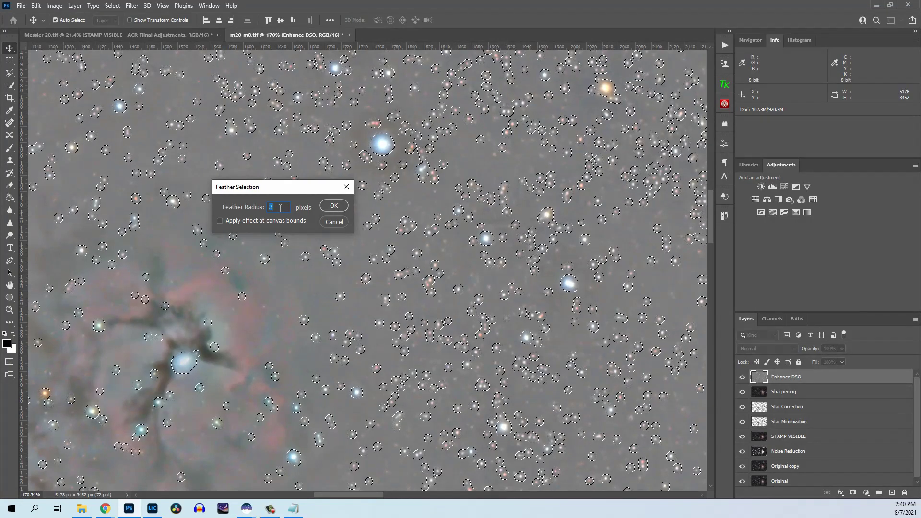
pyautogui.write('2')
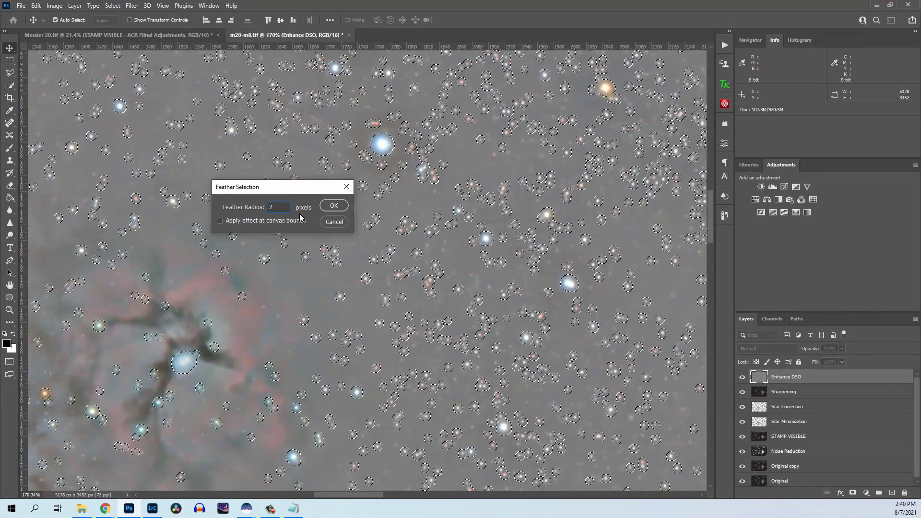
pyautogui.click(334, 205)
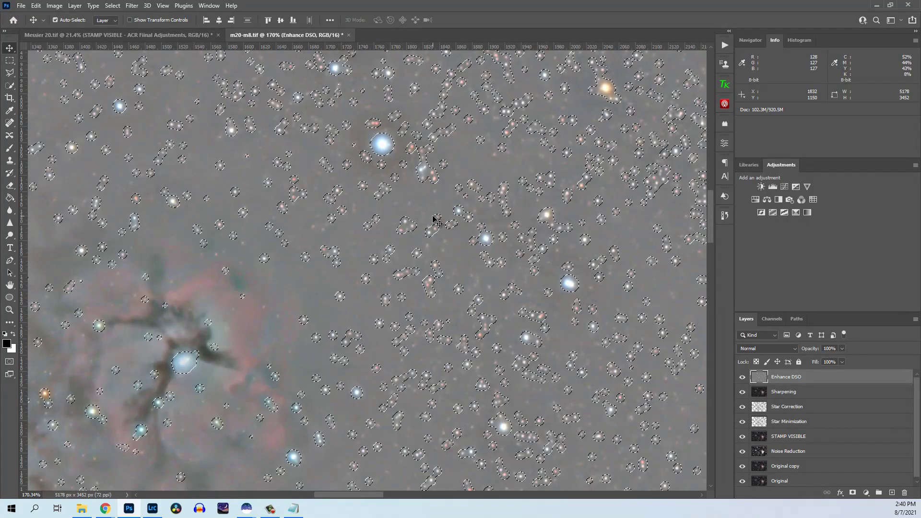
# Try copying the feathered star selection to its own layer and undo it.
pyautogui.press('ctrl')
pyautogui.hotkey('ctrl', 'j')
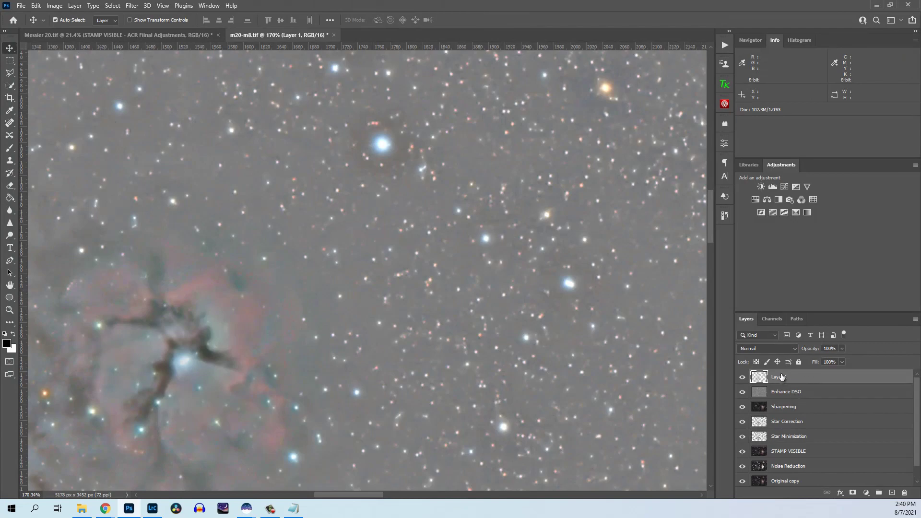
pyautogui.hotkey('ctrl', 'z')
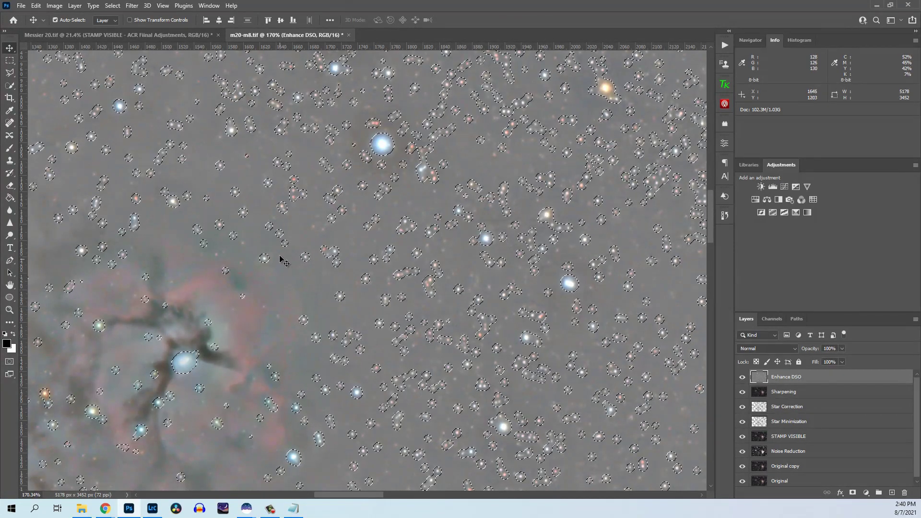
# Add a layer mask to Enhance DSO that hides the selected stars.
pyautogui.click(75, 8)
pyautogui.moveTo(98, 155)
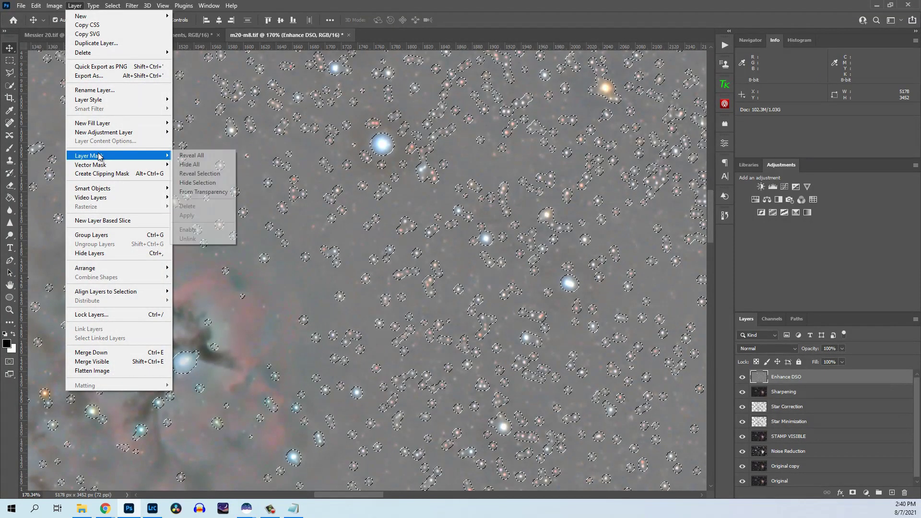
pyautogui.click(199, 183)
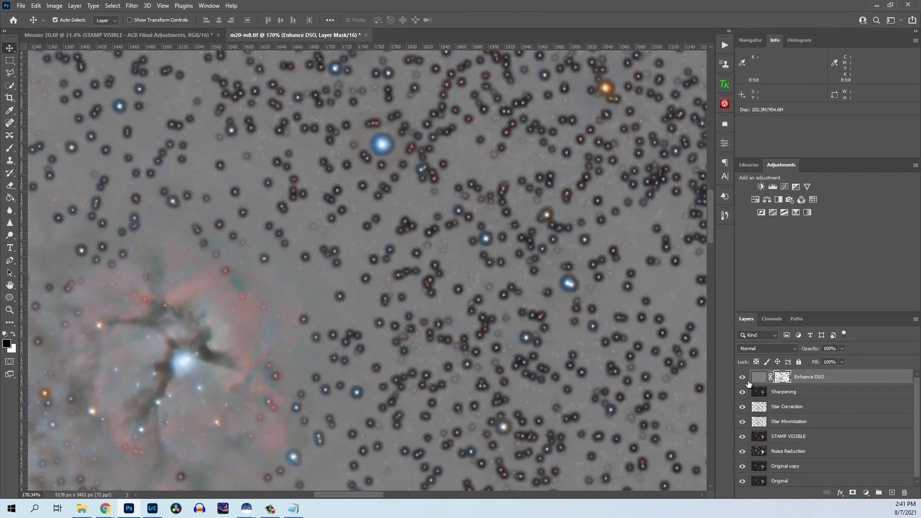
# Target the Enhance DSO layer's image instead of its mask and set the blend mode to Soft Light.
pyautogui.click(759, 378)
pyautogui.click(762, 347)
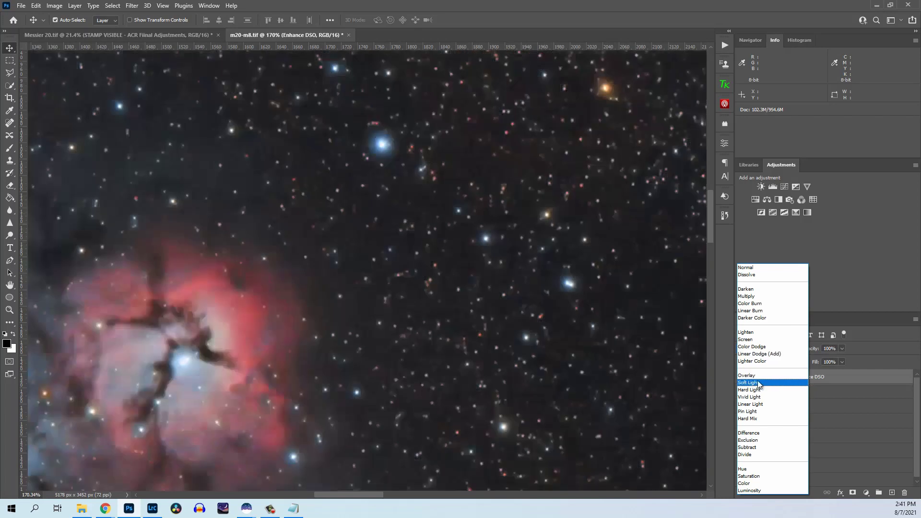
pyautogui.click(759, 383)
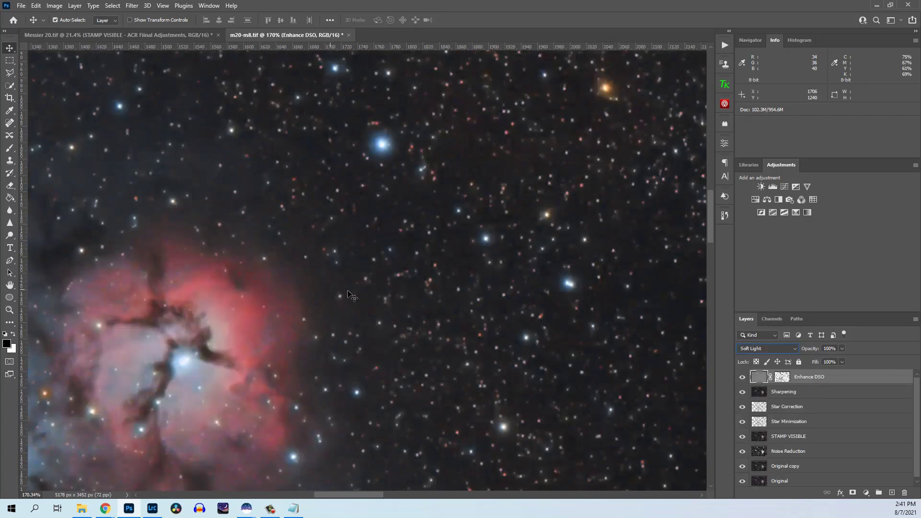
# Compare both nebulae in a wide view with and without the Enhance DSO layer.
pyautogui.scroll(-8, 525, 291)
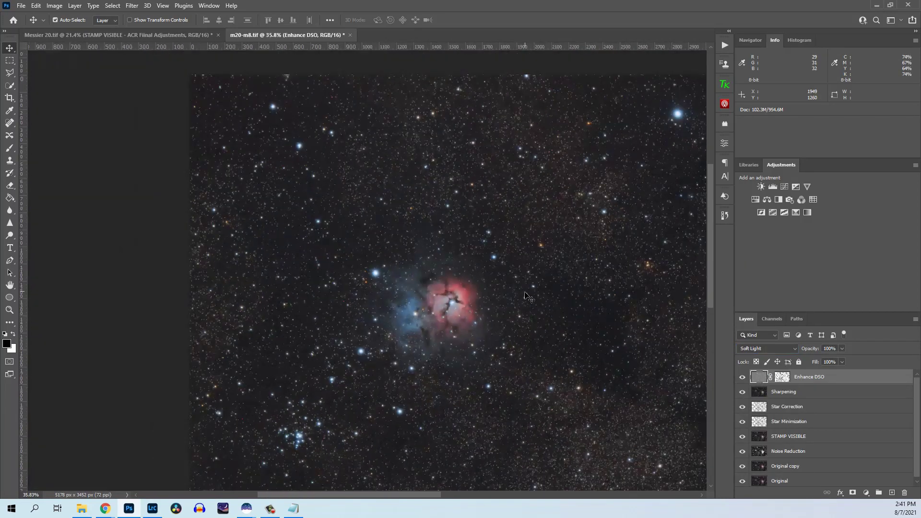
pyautogui.scroll(1, 409, 299)
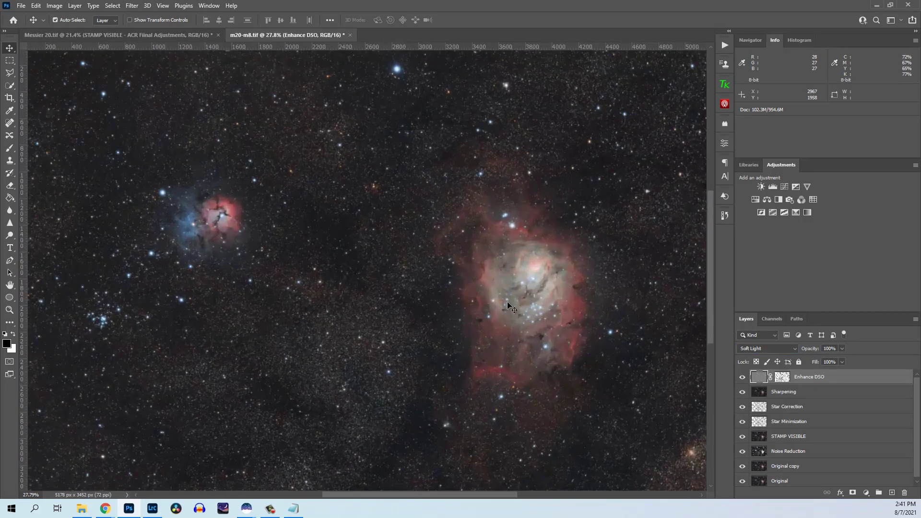
pyautogui.click(743, 377)
pyautogui.click(743, 377)
pyautogui.click(743, 377)
pyautogui.click(743, 377)
pyautogui.click(743, 377)
pyautogui.click(743, 378)
pyautogui.click(743, 377)
pyautogui.click(743, 377)
# Compare the small red and blue nebula close up with and without the Enhance DSO layer.
pyautogui.scroll(3, 171, 180)
pyautogui.scroll(2, 202, 192)
pyautogui.scroll(1, 226, 206)
pyautogui.click(743, 377)
pyautogui.click(743, 377)
pyautogui.click(743, 378)
pyautogui.click(743, 378)
pyautogui.click(743, 377)
pyautogui.click(743, 377)
pyautogui.click(744, 377)
pyautogui.click(744, 377)
pyautogui.click(743, 378)
pyautogui.click(744, 377)
pyautogui.click(743, 377)
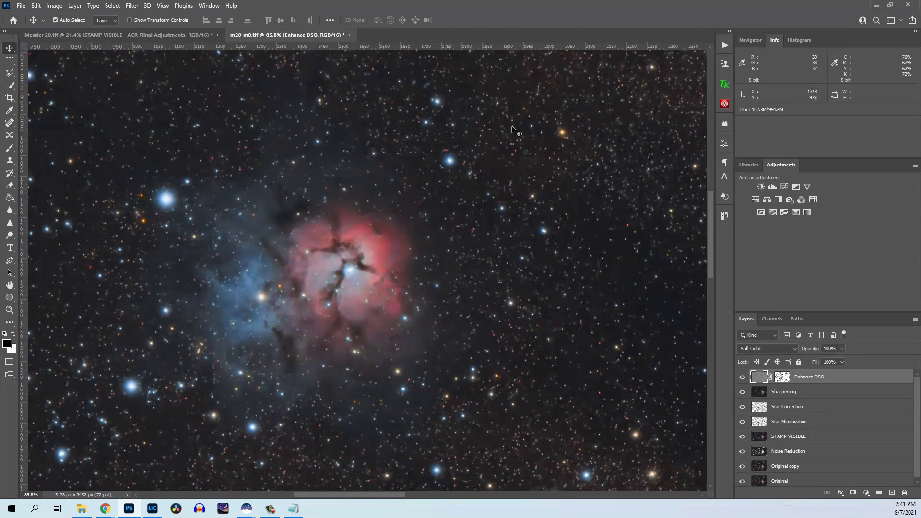
pyautogui.moveTo(302, 184); pyautogui.dragTo(369, 185)
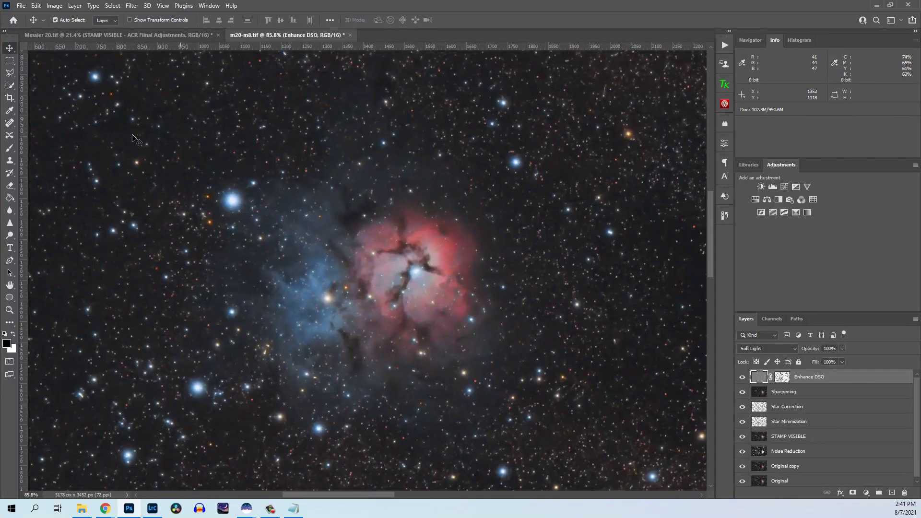
pyautogui.click(743, 377)
pyautogui.click(743, 377)
pyautogui.click(743, 377)
pyautogui.click(743, 377)
# Compare the large red nebula close up with and without Enhance DSO, and review the whole frame.
pyautogui.moveTo(581, 248); pyautogui.dragTo(211, 247)
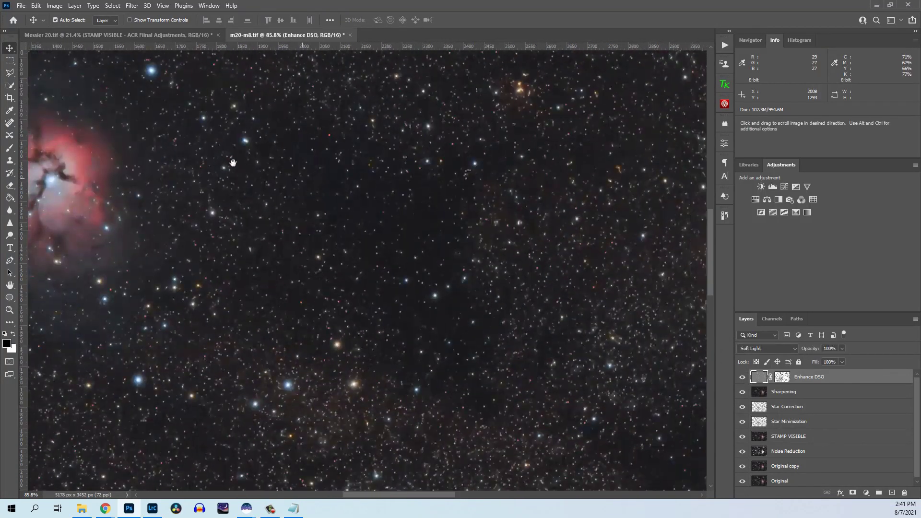
pyautogui.moveTo(624, 254); pyautogui.dragTo(203, 249)
pyautogui.moveTo(590, 271); pyautogui.dragTo(338, 225)
pyautogui.scroll(-2, 339, 224)
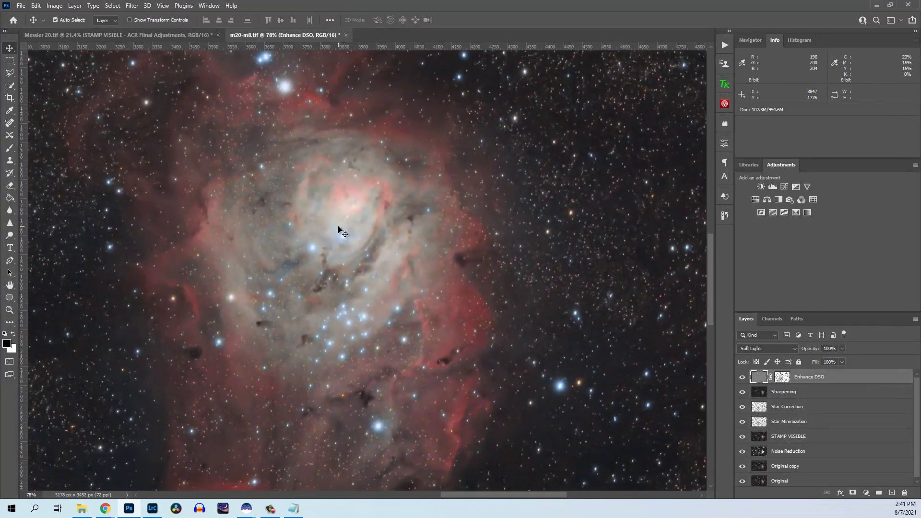
pyautogui.click(742, 378)
pyautogui.click(742, 377)
pyautogui.click(742, 377)
pyautogui.click(741, 378)
pyautogui.click(741, 378)
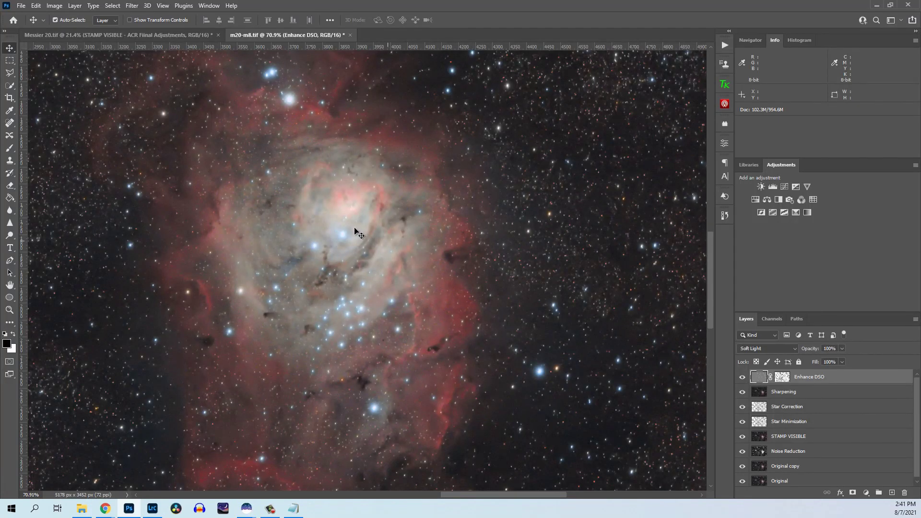
pyautogui.scroll(-6, 347, 229)
pyautogui.scroll(1, 347, 229)
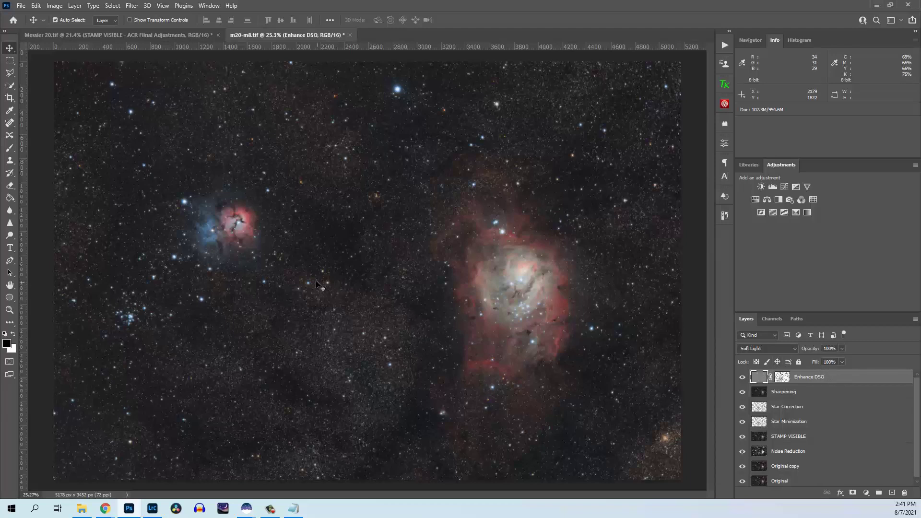
# Stamp all visible layers into a new layer on top of the stack and name it Final.
pyautogui.press('ctrl')
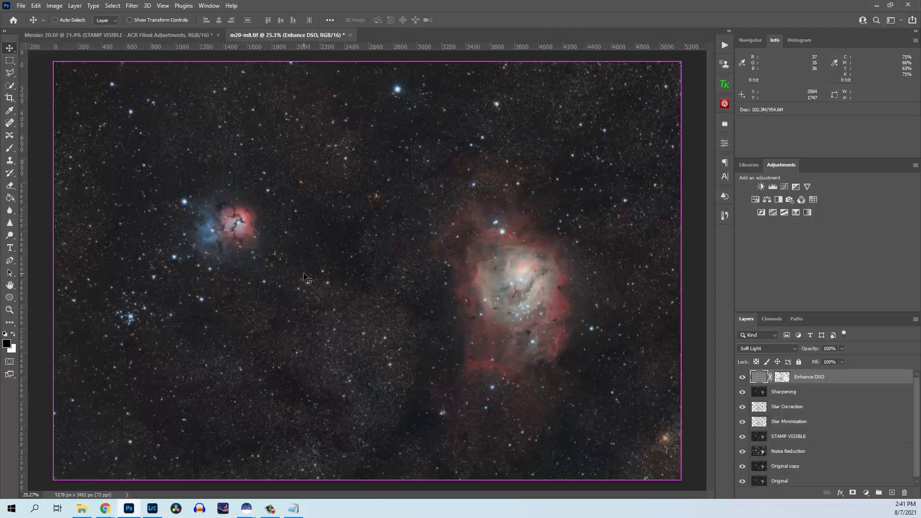
pyautogui.hotkey('ctrl', 'shift', 'alt', 'e')
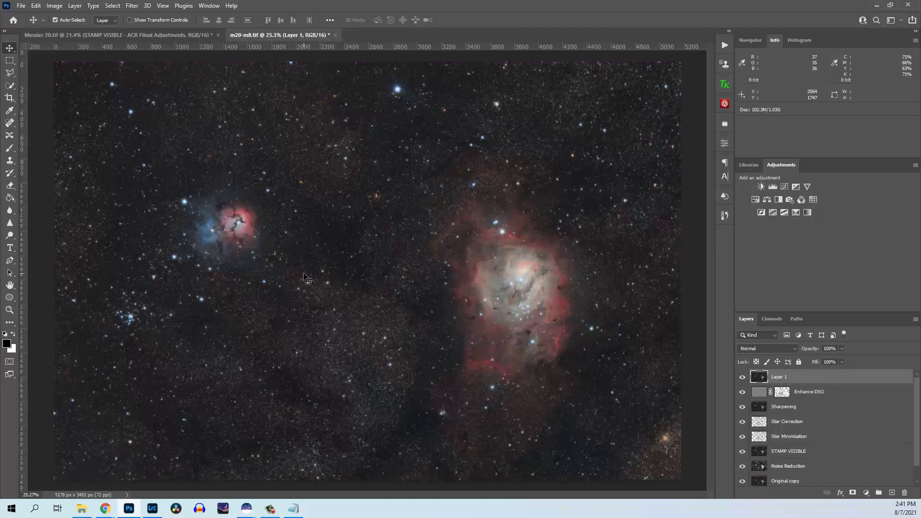
pyautogui.doubleClick(779, 377)
pyautogui.write('Final')
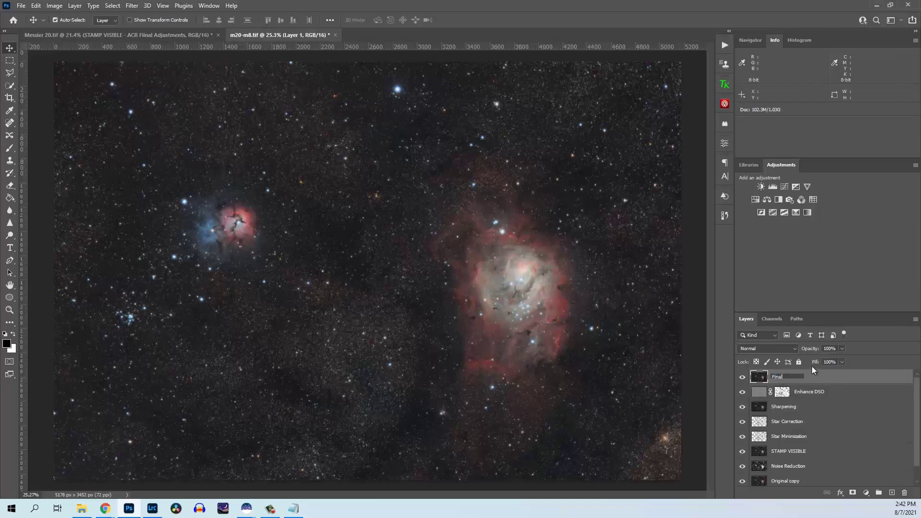
pyautogui.press('Return')
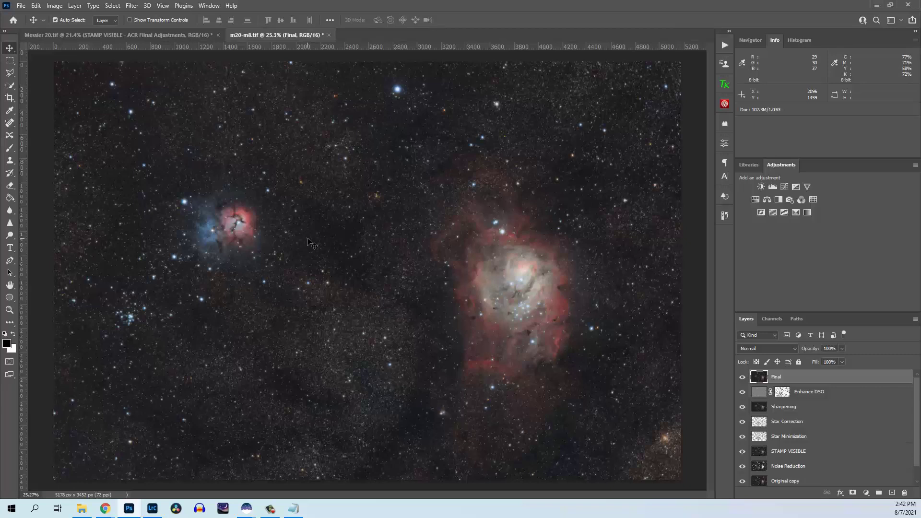
# Open the Final layer in the Camera Raw Filter and set Blacks to -24 and Dehaze to +16.
pyautogui.click(132, 6)
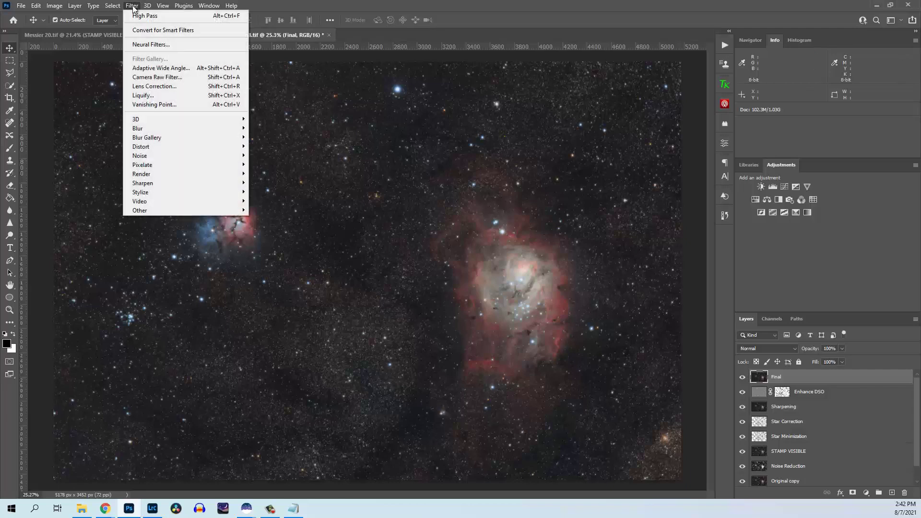
pyautogui.click(146, 78)
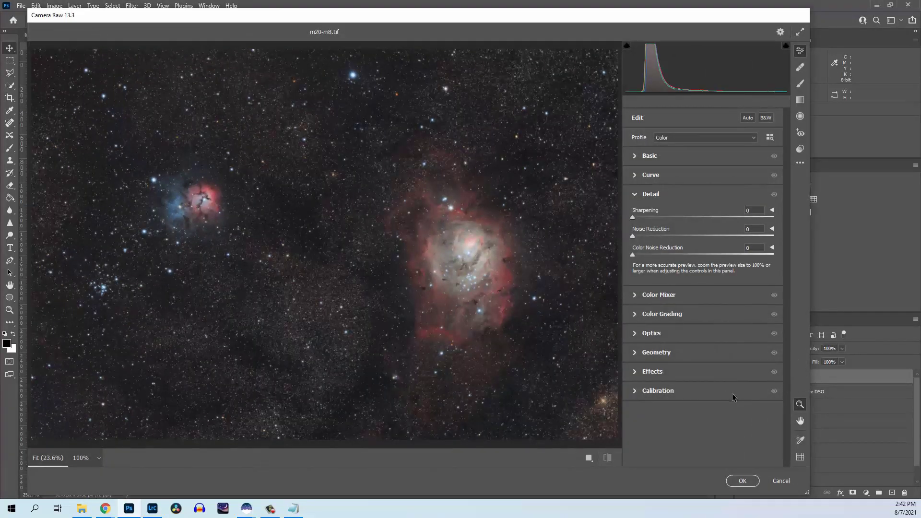
pyautogui.click(638, 194)
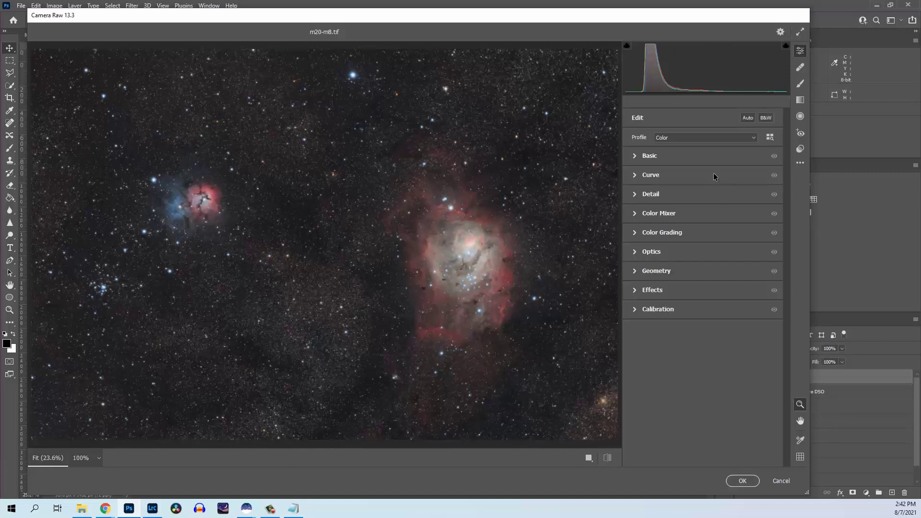
pyautogui.click(637, 155)
pyautogui.moveTo(704, 304); pyautogui.dragTo(687, 302)
pyautogui.moveTo(703, 356); pyautogui.dragTo(716, 352)
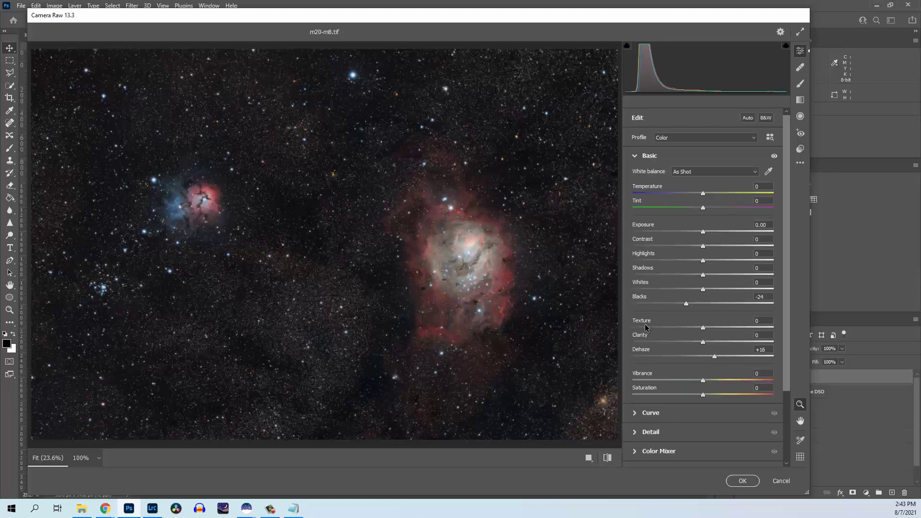
# Set Vibrance to +7 and Saturation to +18, check the nebulae up close, and apply the Camera Raw adjustments.
pyautogui.moveTo(704, 380); pyautogui.dragTo(734, 380)
pyautogui.doubleClick(716, 380)
pyautogui.moveTo(705, 394); pyautogui.dragTo(719, 394)
pyautogui.moveTo(702, 379); pyautogui.dragTo(708, 380)
pyautogui.moveTo(356, 277); pyautogui.dragTo(368, 251)
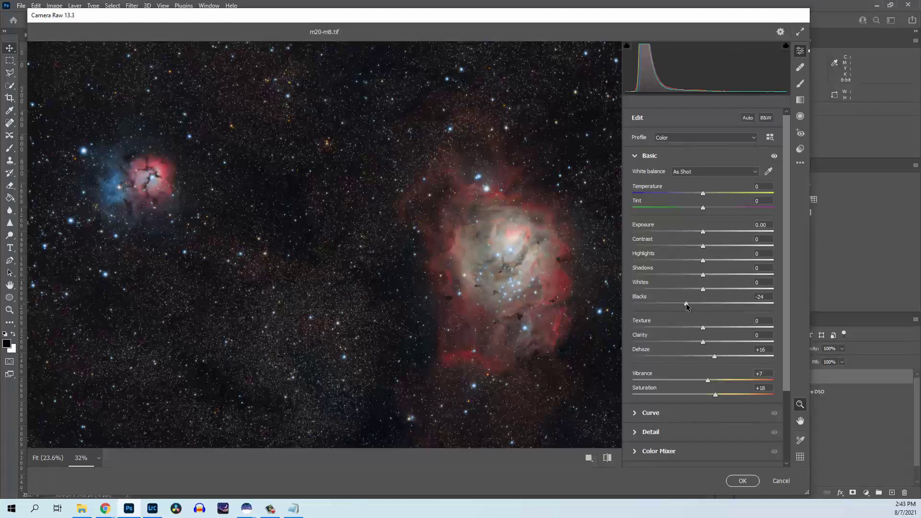
pyautogui.click(742, 481)
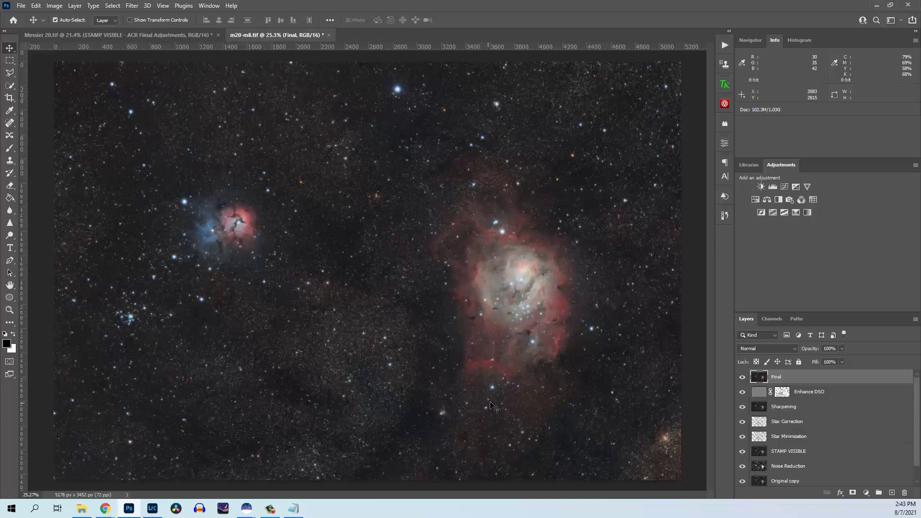
# Enlarge the layer list to show the whole stack, and save the layered TIFF without image compression and with RLE layer compression.
pyautogui.scroll(-1, 812, 379)
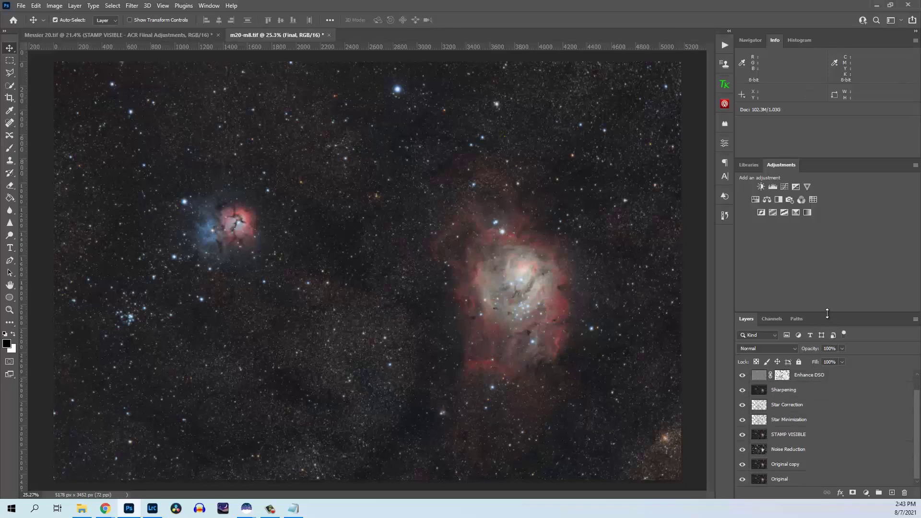
pyautogui.moveTo(829, 311); pyautogui.dragTo(826, 235)
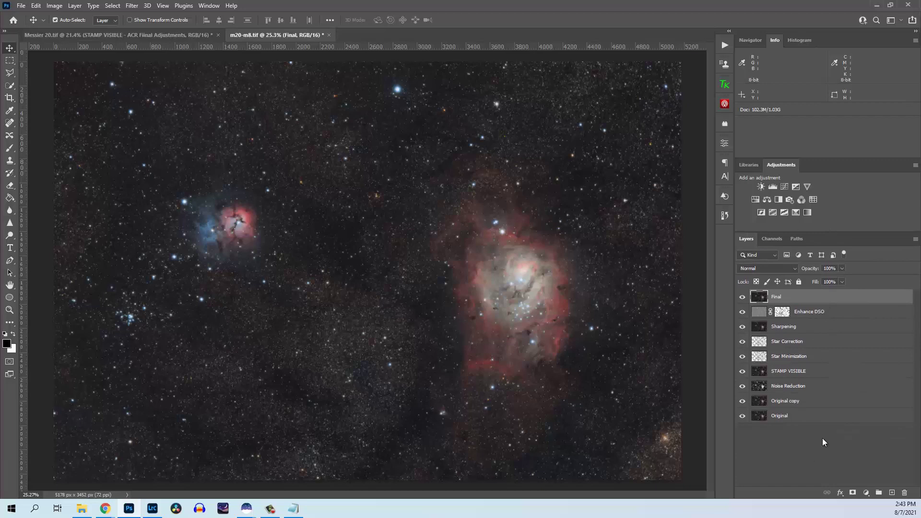
pyautogui.click(21, 5)
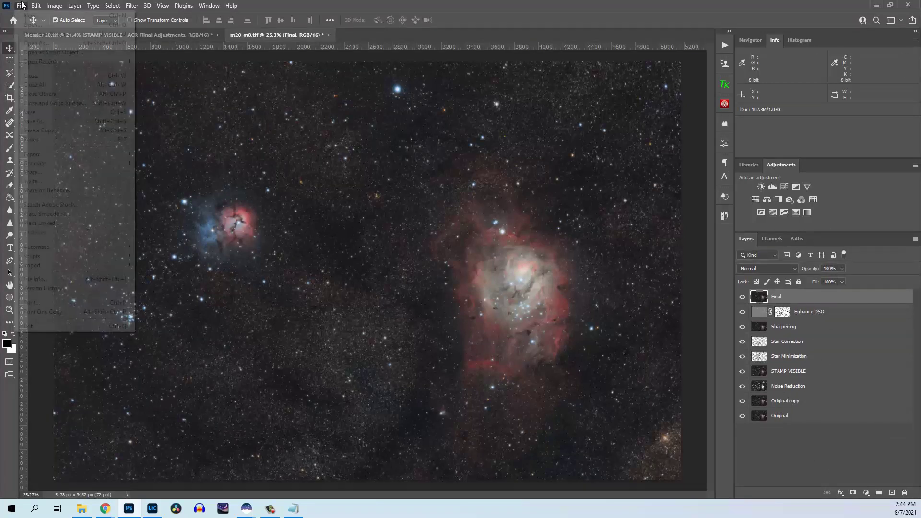
pyautogui.click(40, 111)
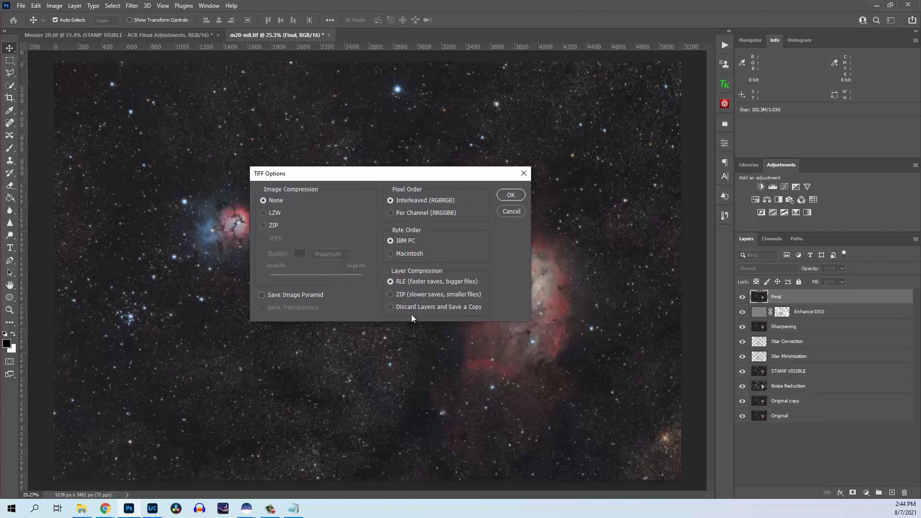
pyautogui.click(511, 195)
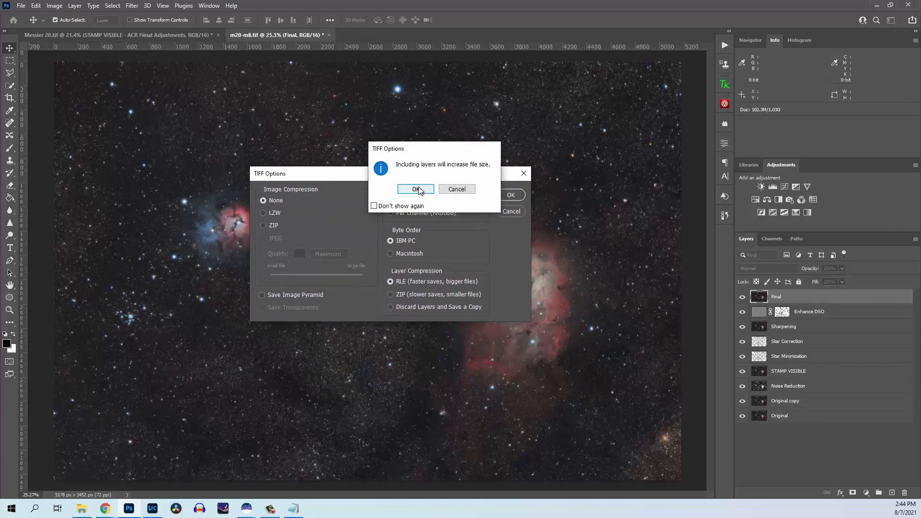
pyautogui.click(422, 192)
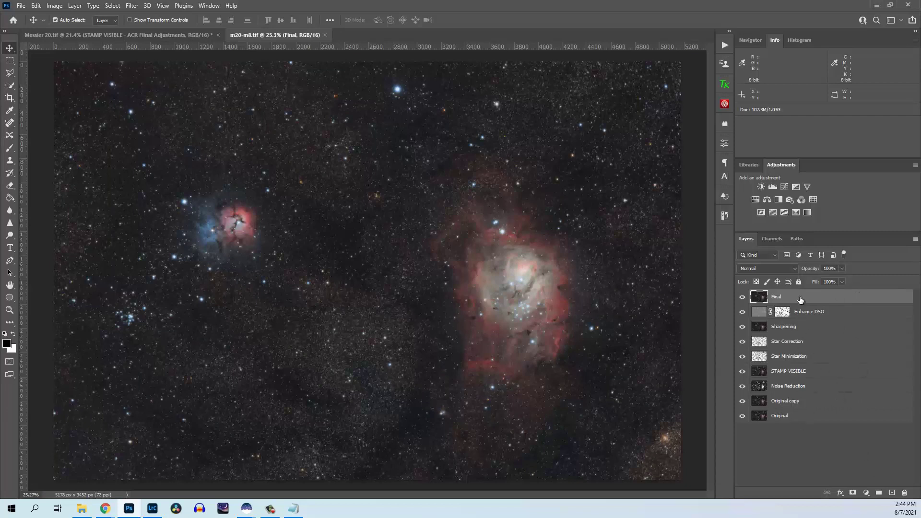
# Save a flattened, uncompressed TIFF copy named m20-m8 copy in the M20-M8 folder, and restore the separate layers.
pyautogui.click(75, 6)
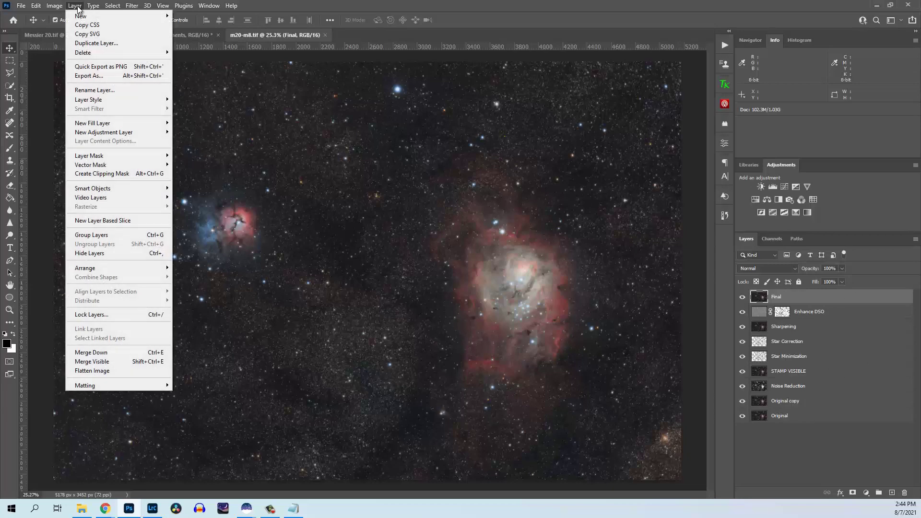
pyautogui.click(110, 371)
pyautogui.click(21, 6)
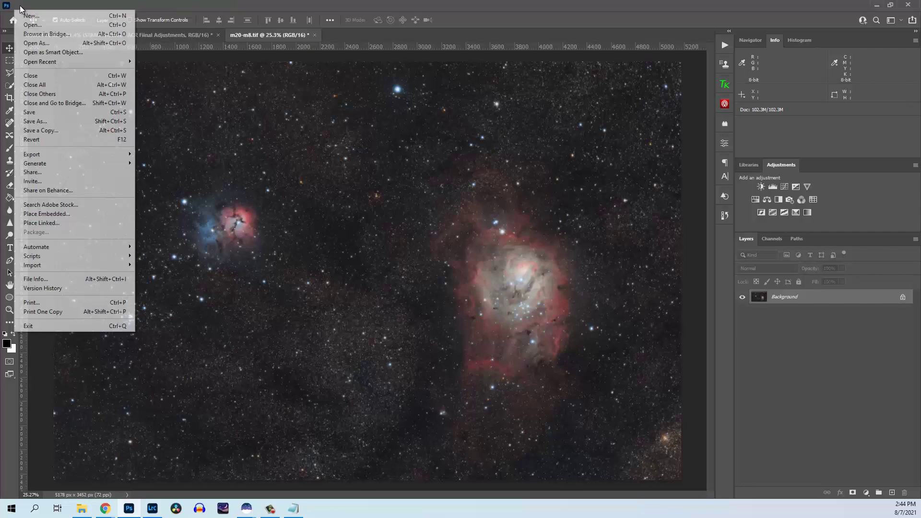
pyautogui.click(41, 131)
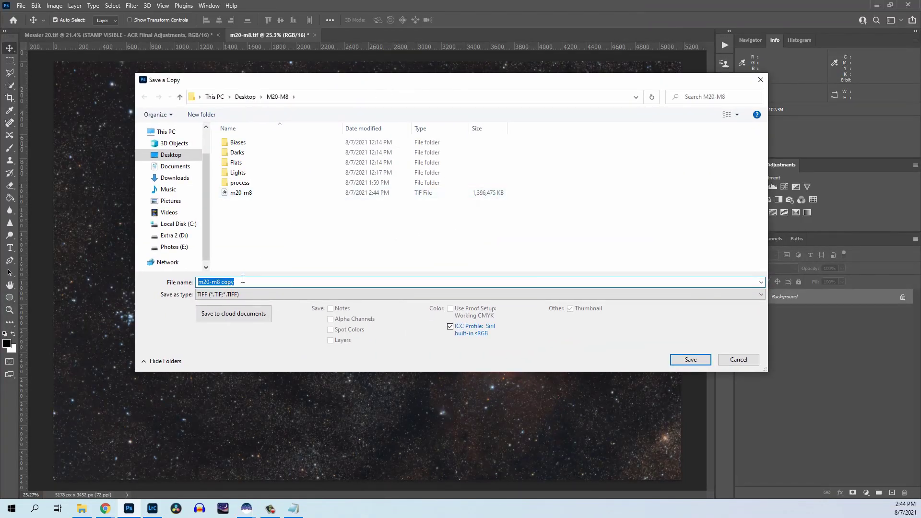
pyautogui.click(682, 361)
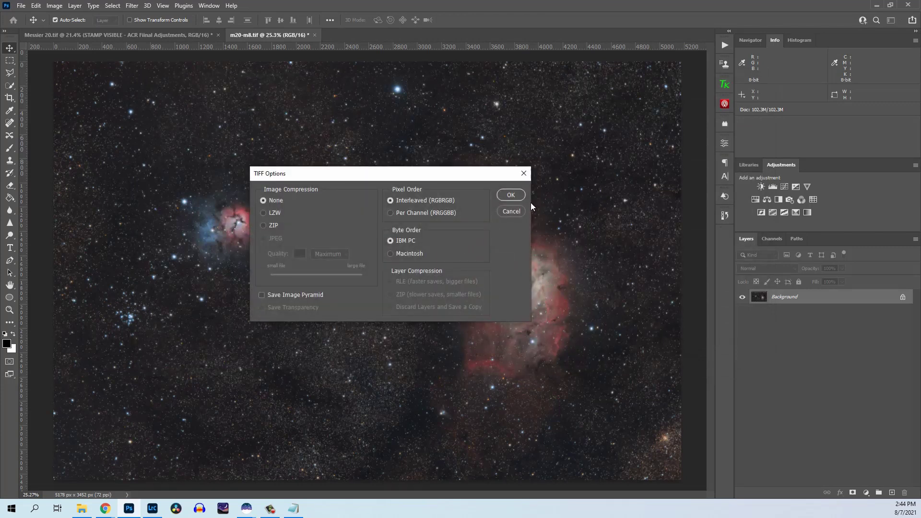
pyautogui.click(511, 195)
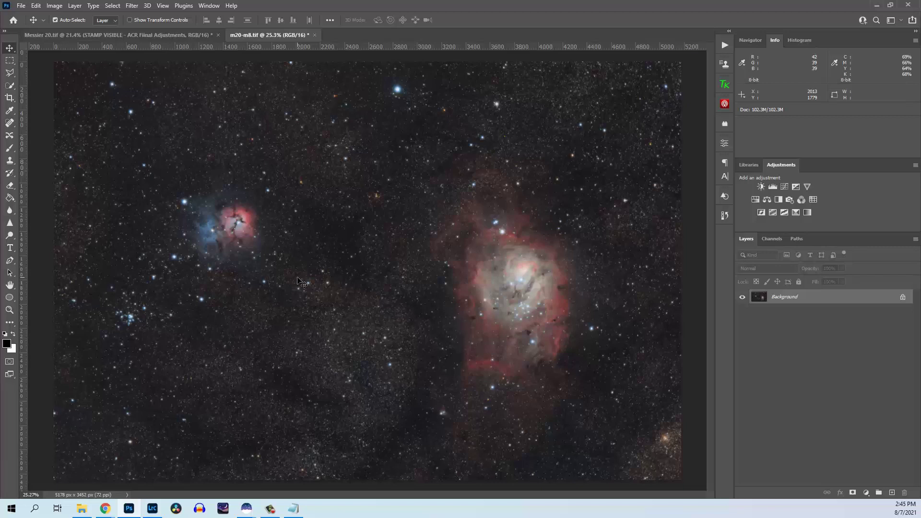
pyautogui.hotkey('ctrl', 'z')
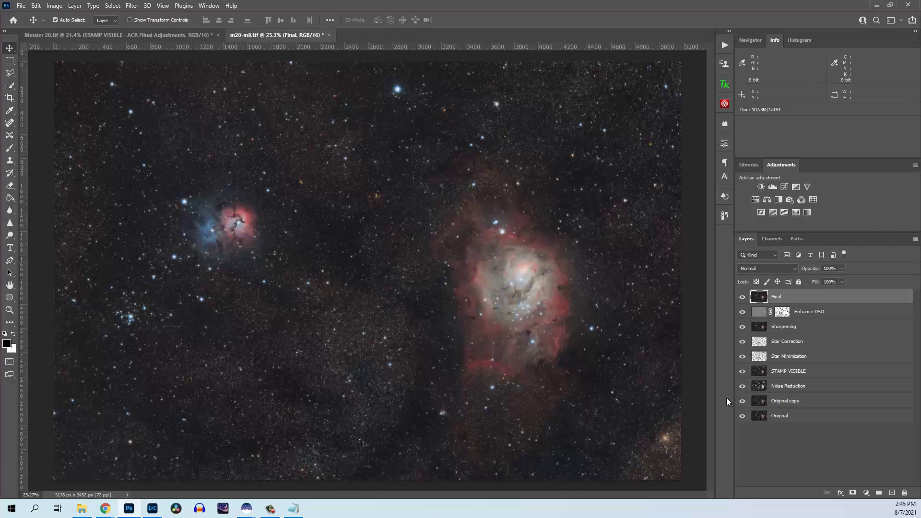
# Show only the Original layer and compare it repeatedly with the Final layer across the whole frame.
pyautogui.keyDown('alt'); pyautogui.click(743, 416); pyautogui.keyUp('alt')
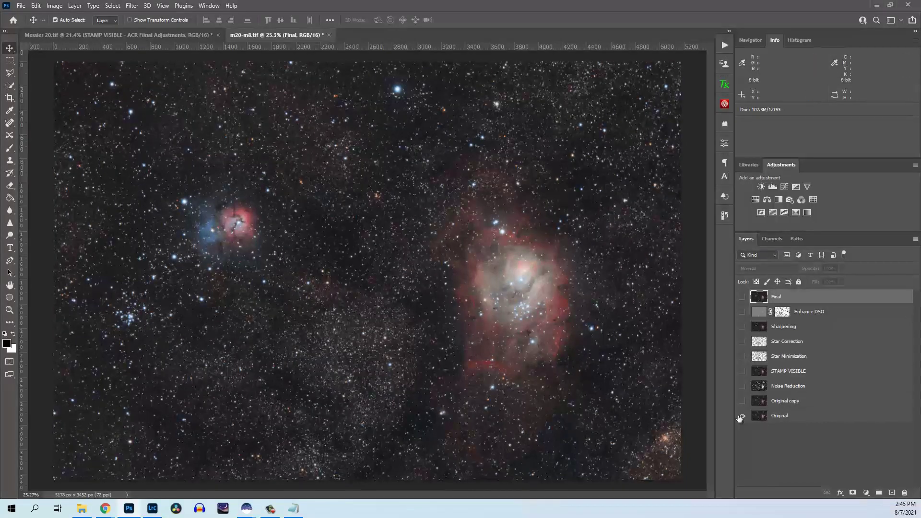
pyautogui.click(743, 298)
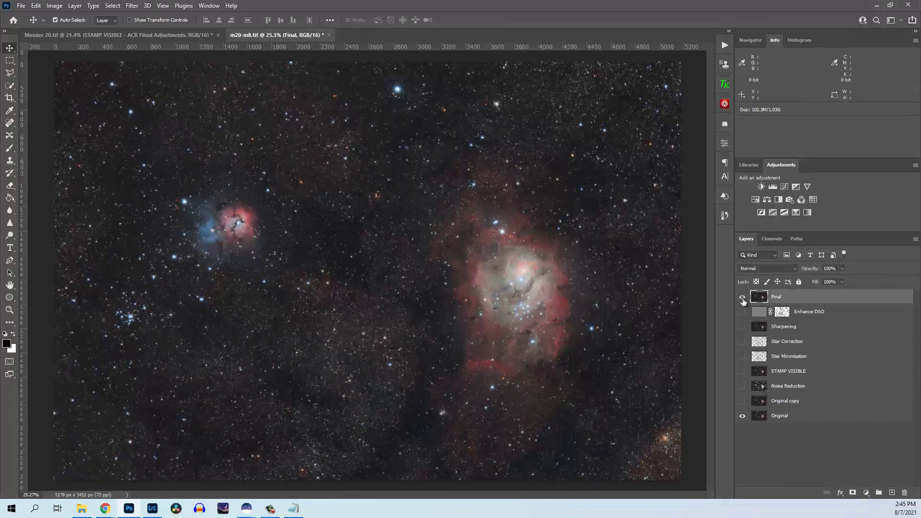
pyautogui.click(743, 298)
pyautogui.click(743, 298)
pyautogui.click(743, 298)
pyautogui.click(742, 298)
pyautogui.click(743, 298)
pyautogui.click(743, 297)
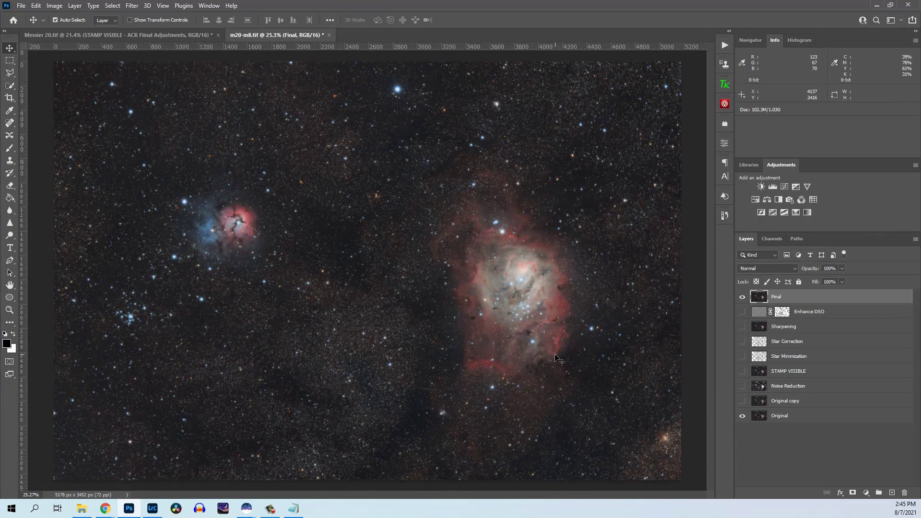